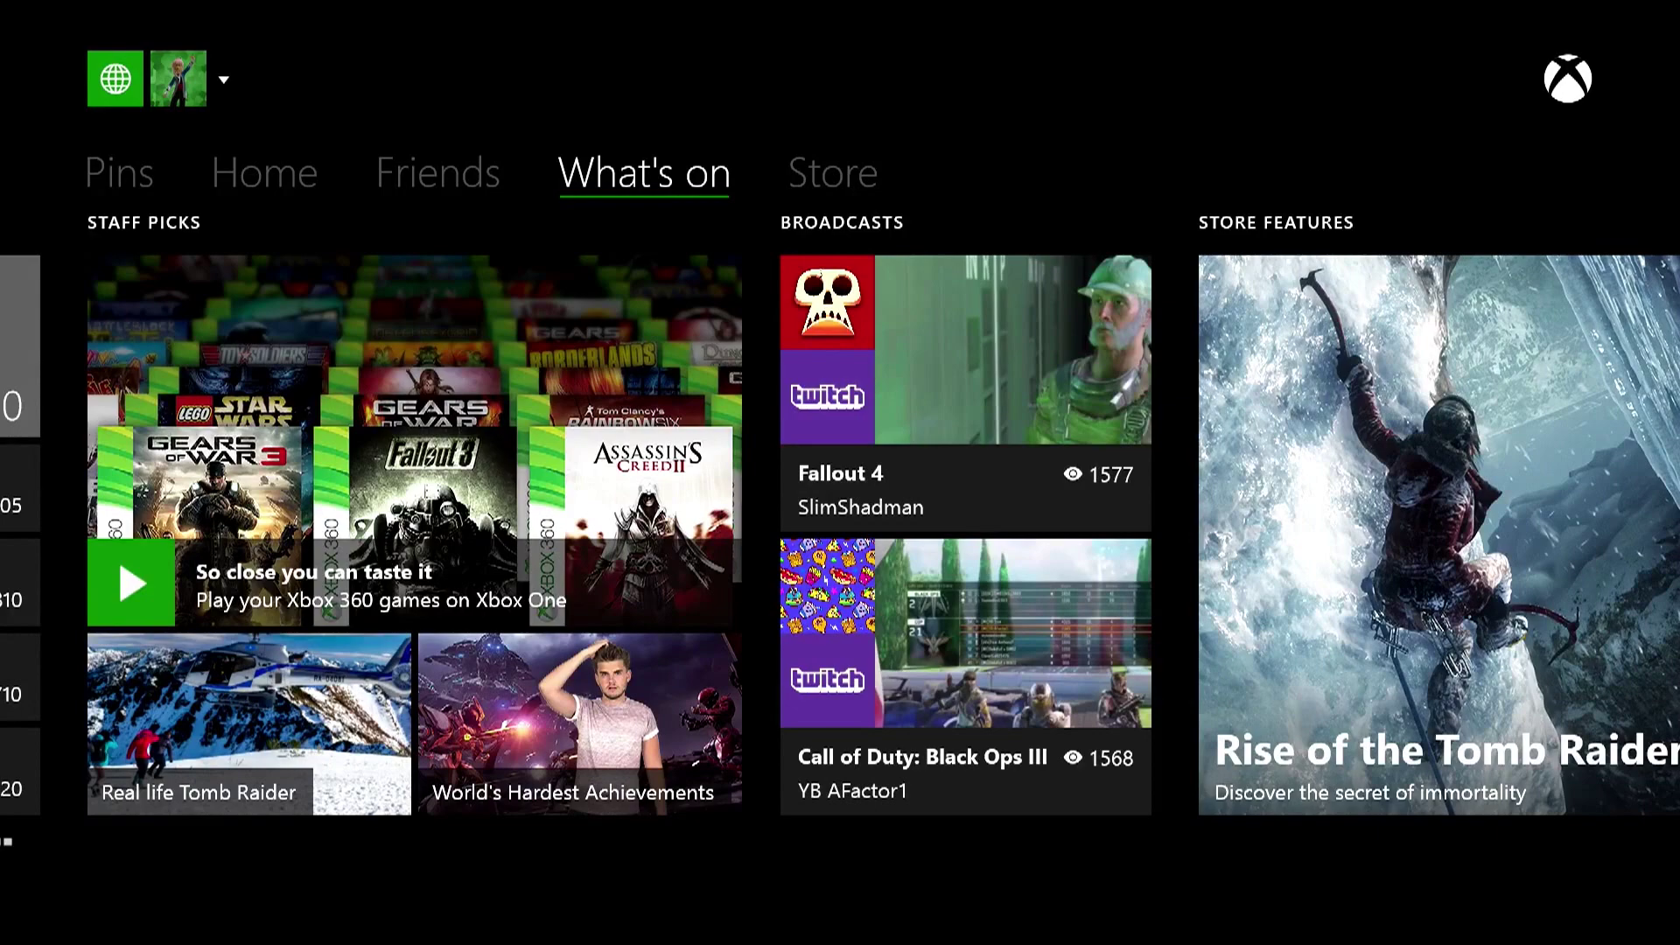
Open the console's Preferences page from Settings in the home options menu.
key("Menu")
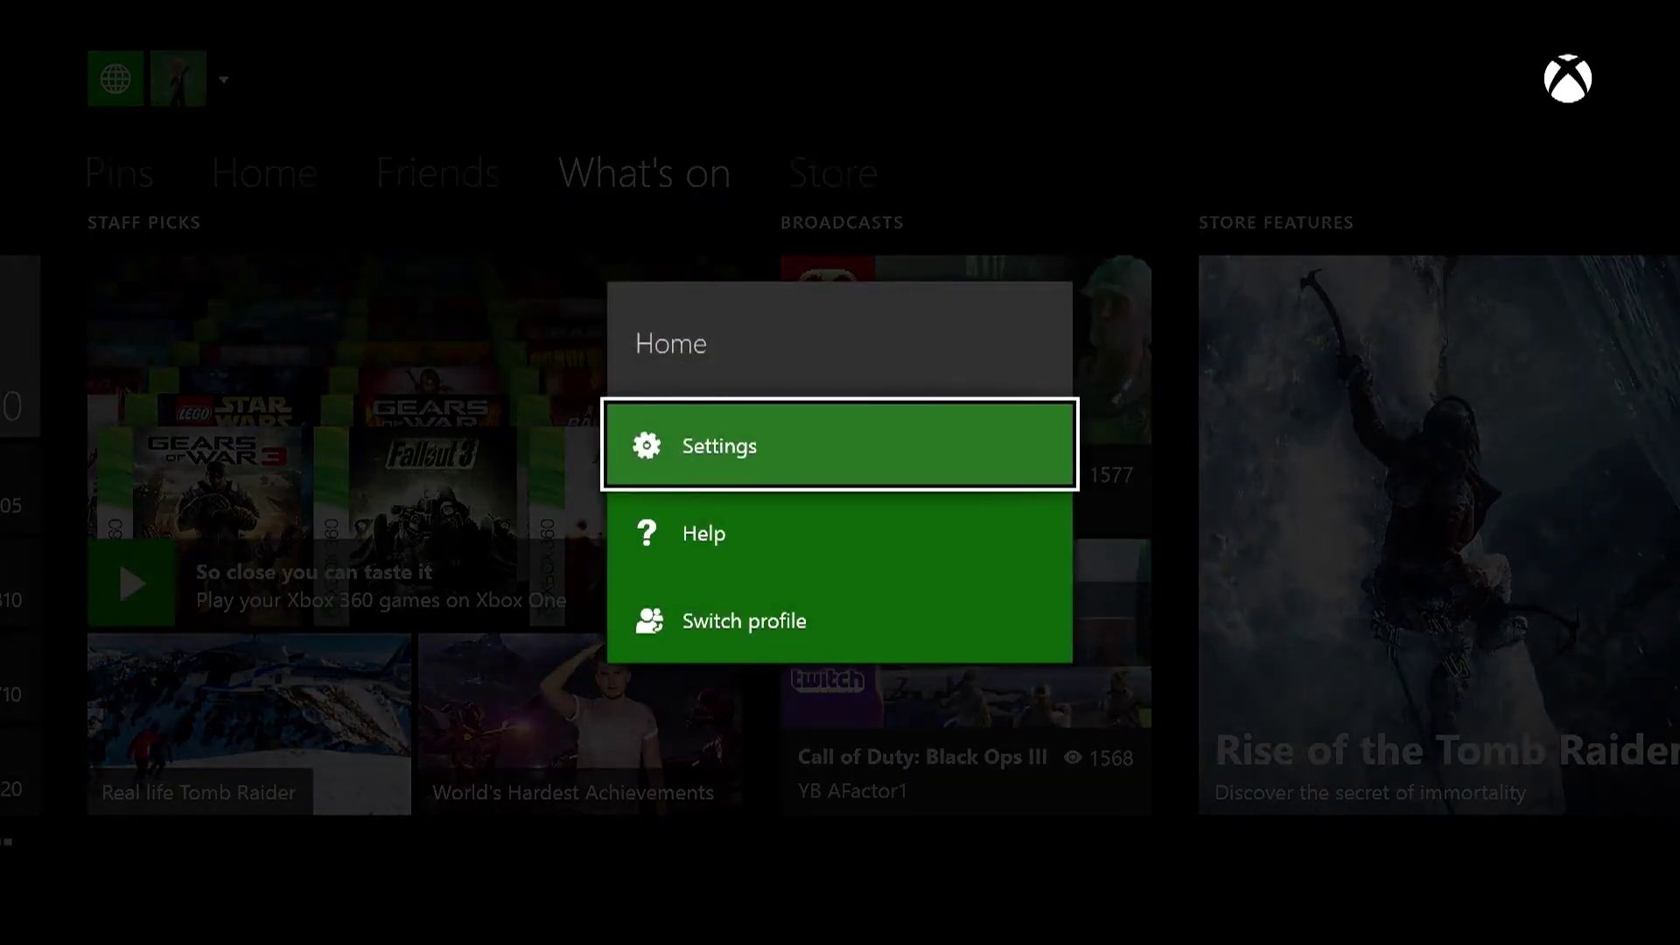
key("Return")
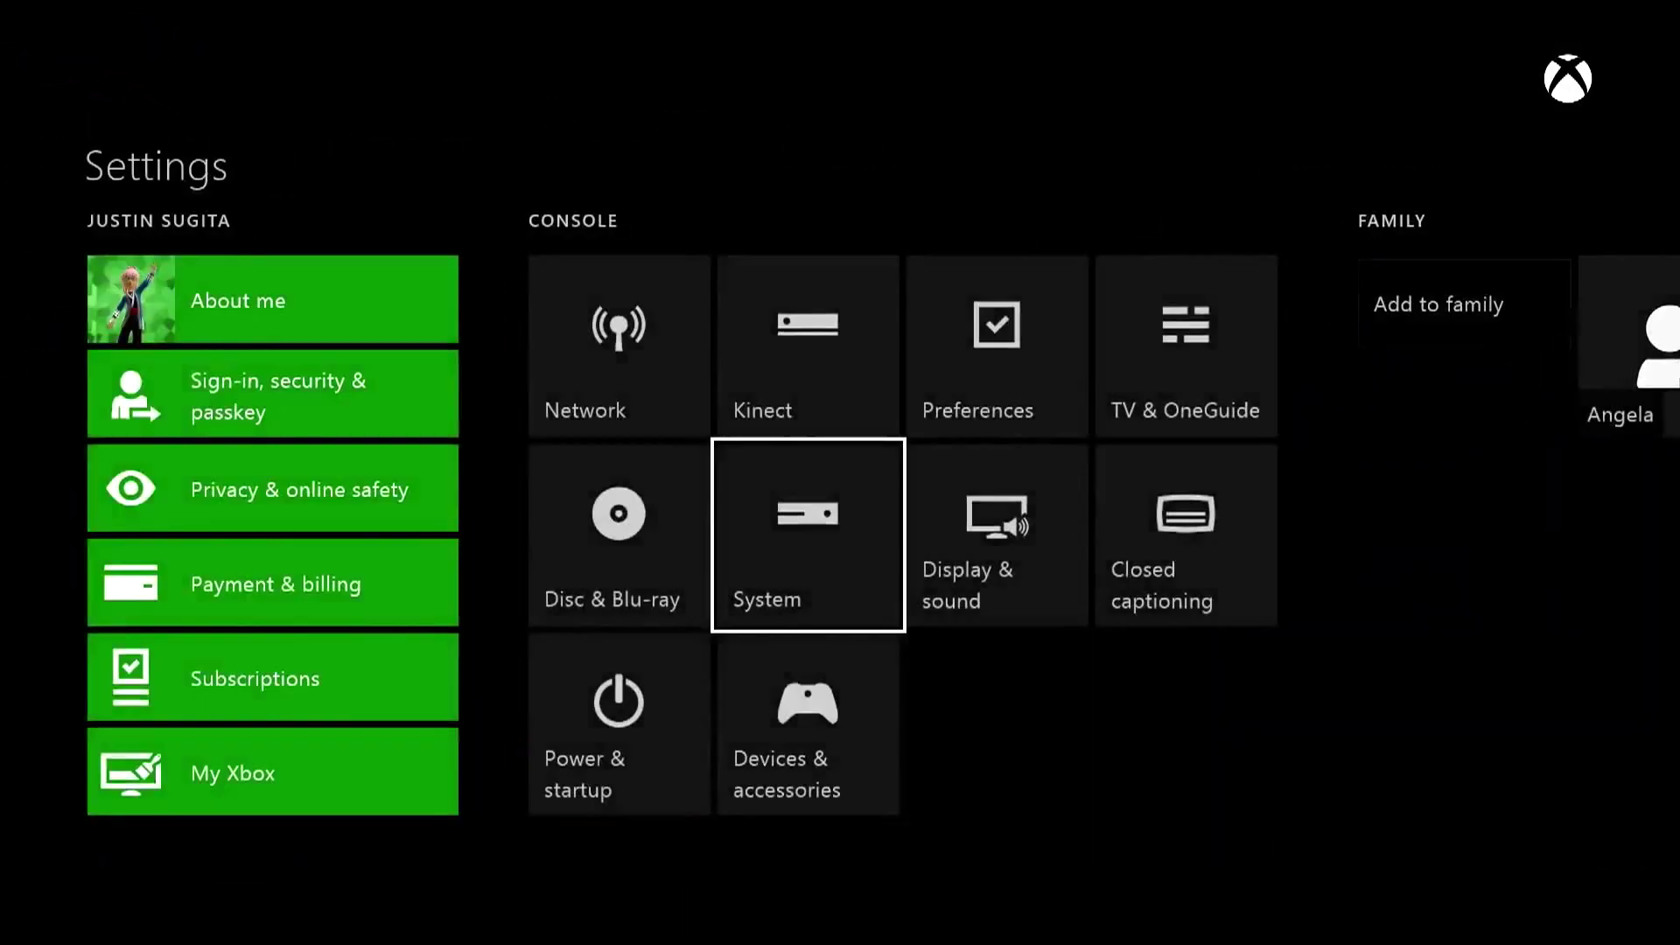
key("Up")
key("Right")
key("Return")
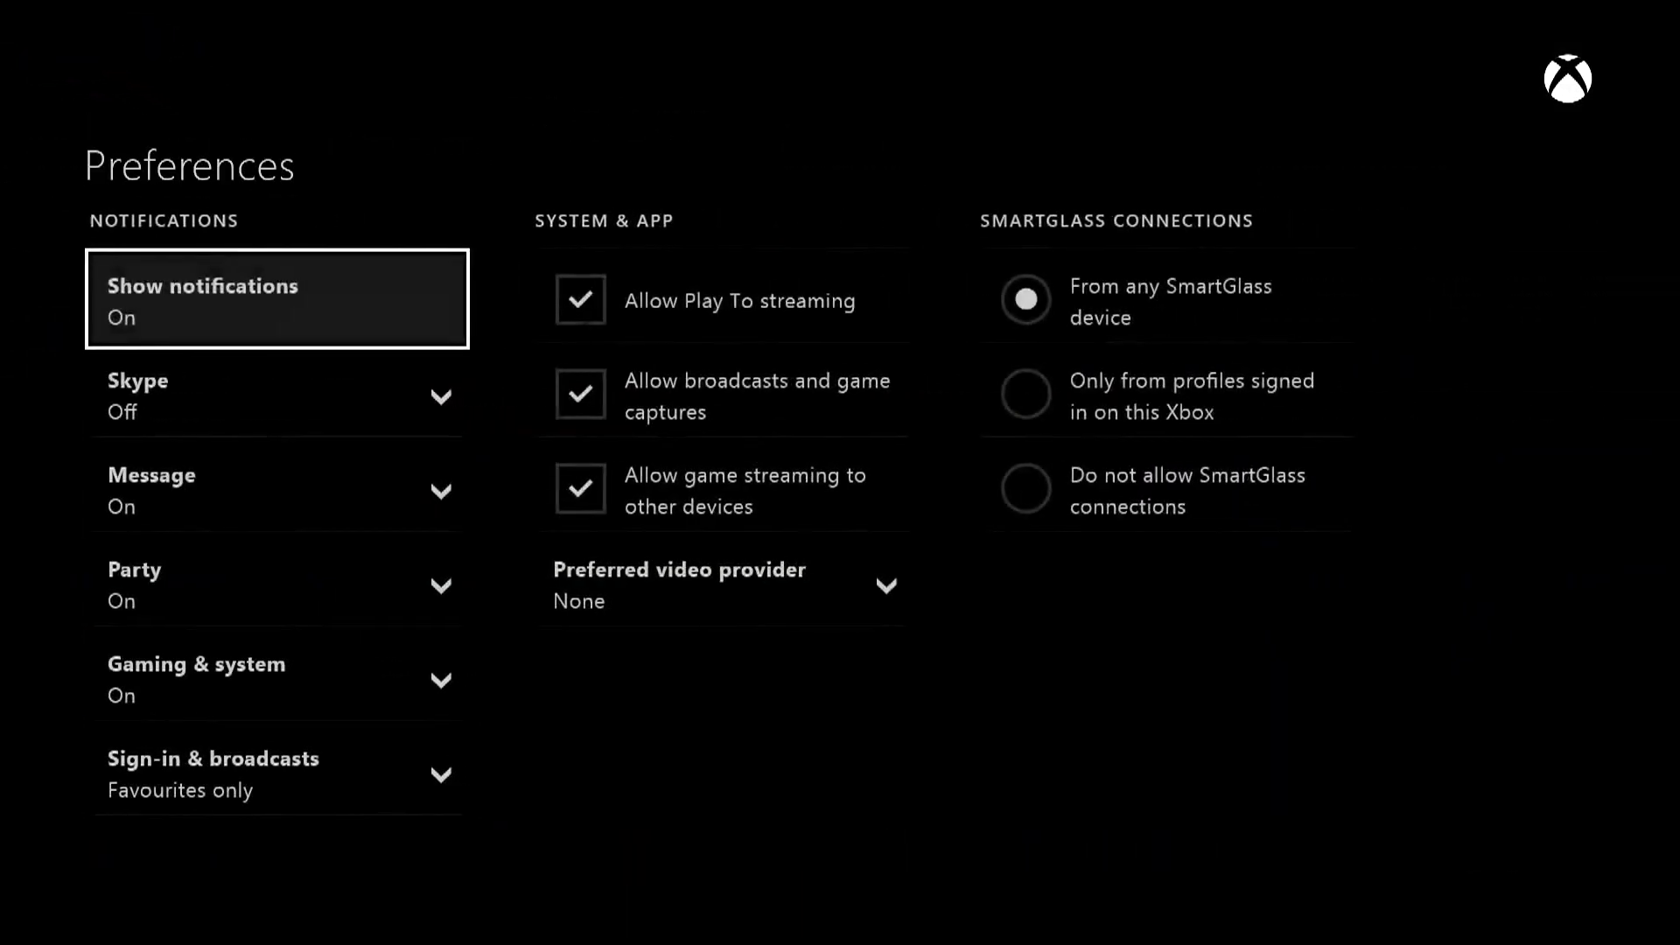
Confirm Play To, broadcasts and game captures, and game streaming to other devices are allowed.
key("Right")
key("Down")
key("Up")
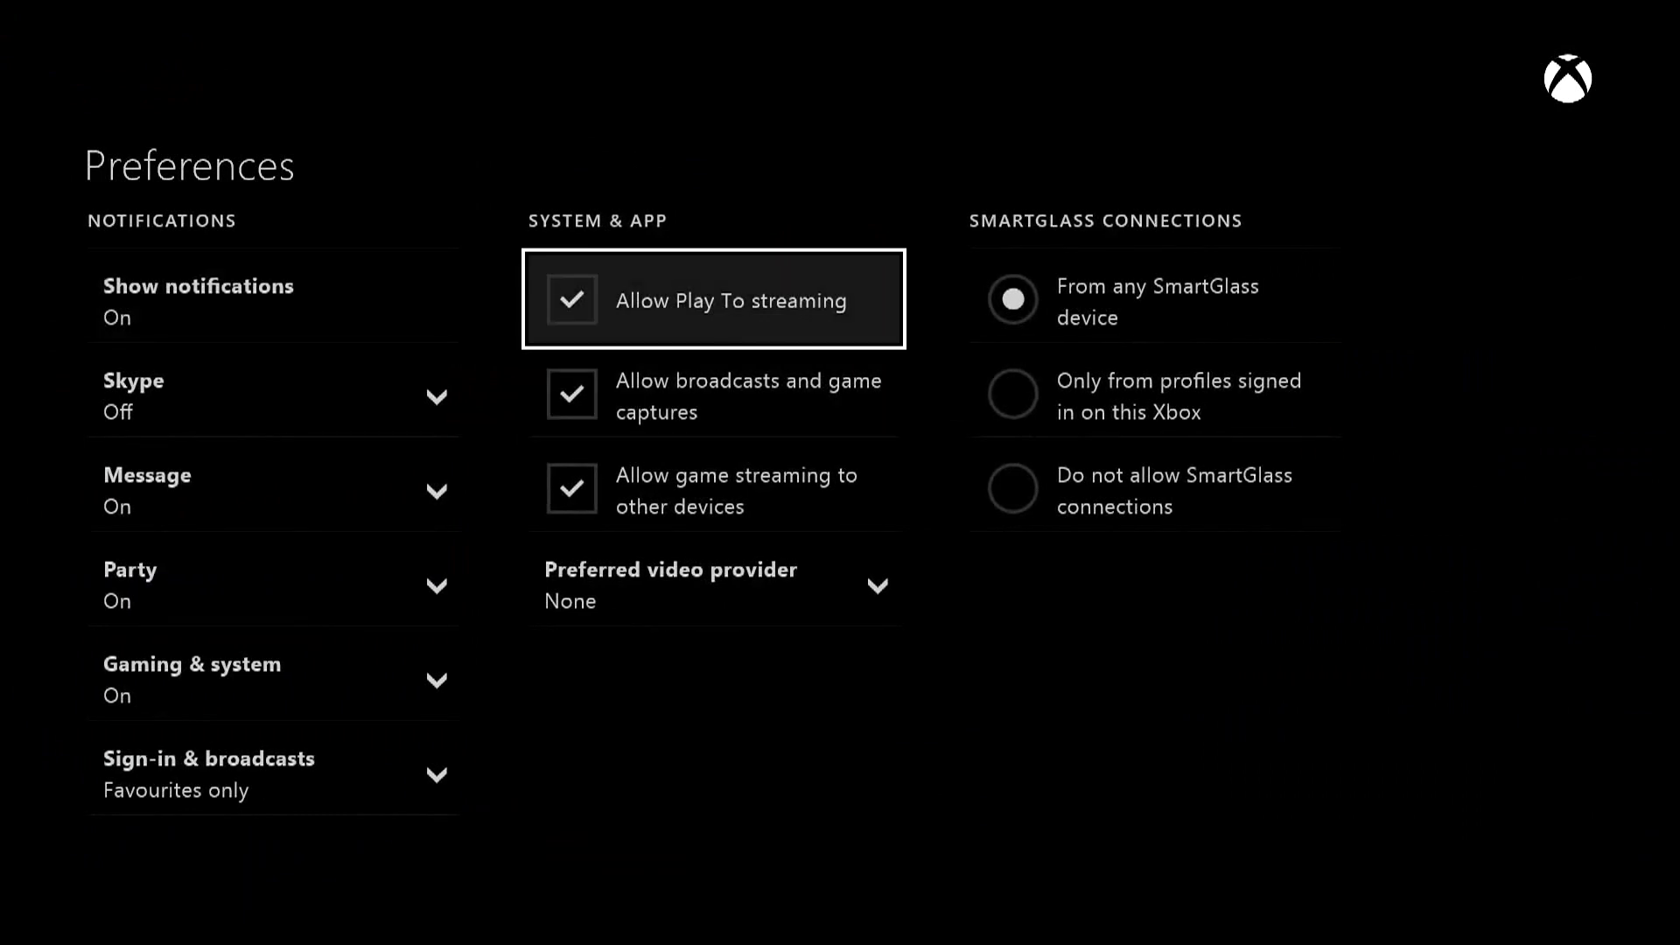
key("Down")
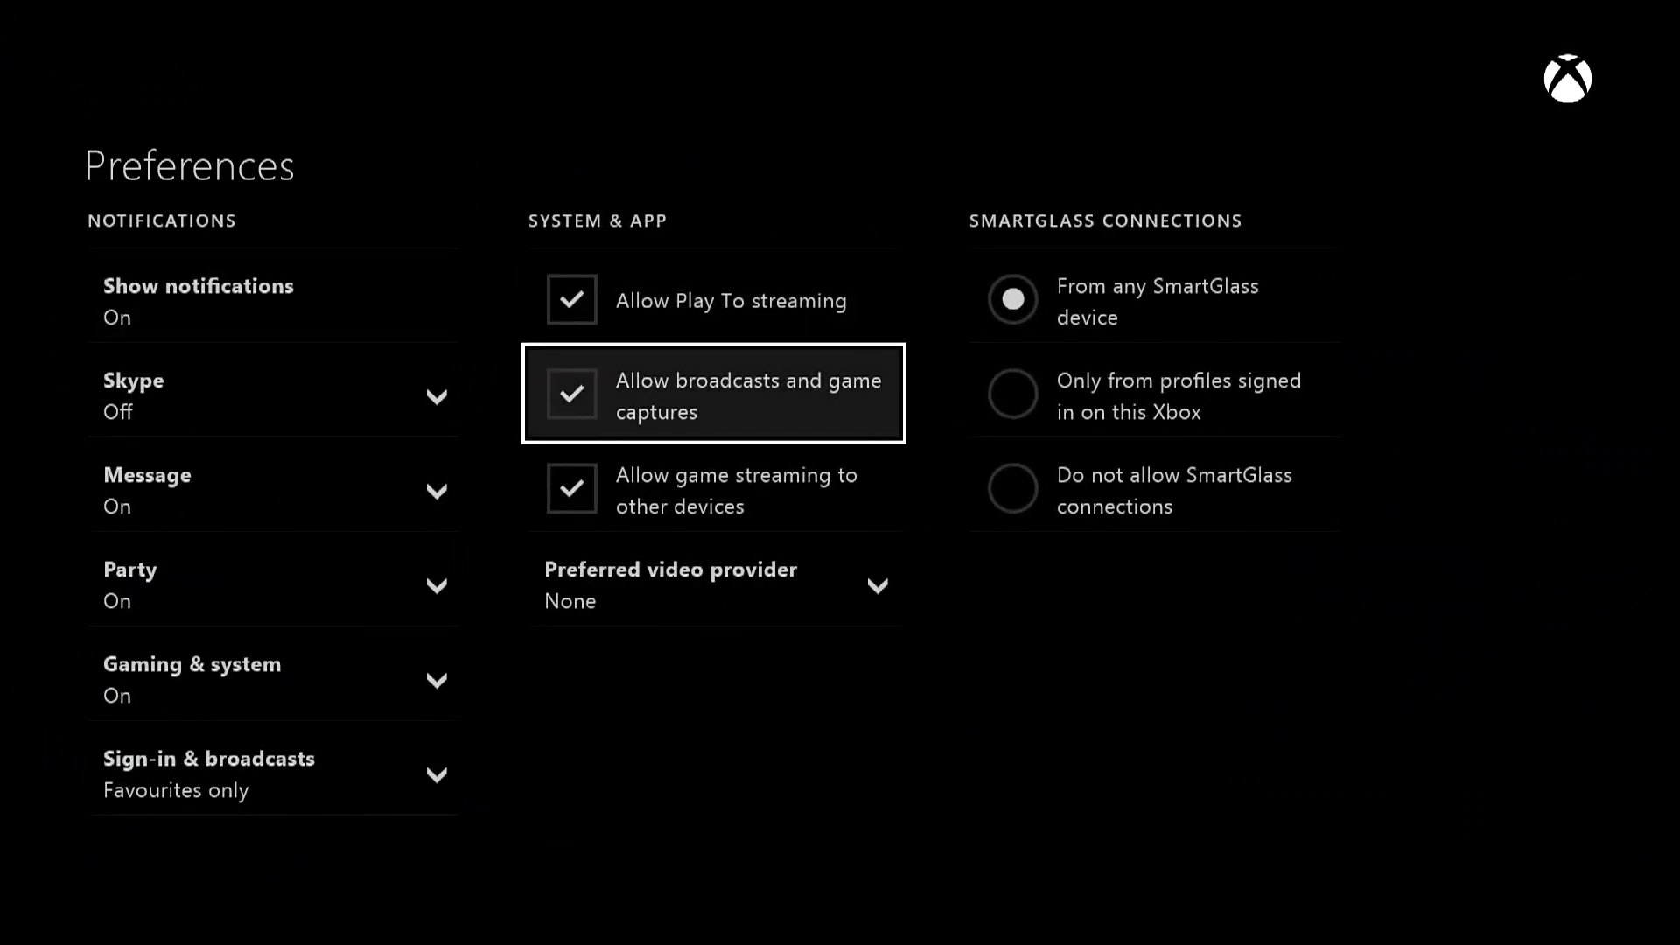
key("Down")
key("Up")
key("Up")
key("Down")
key("Left")
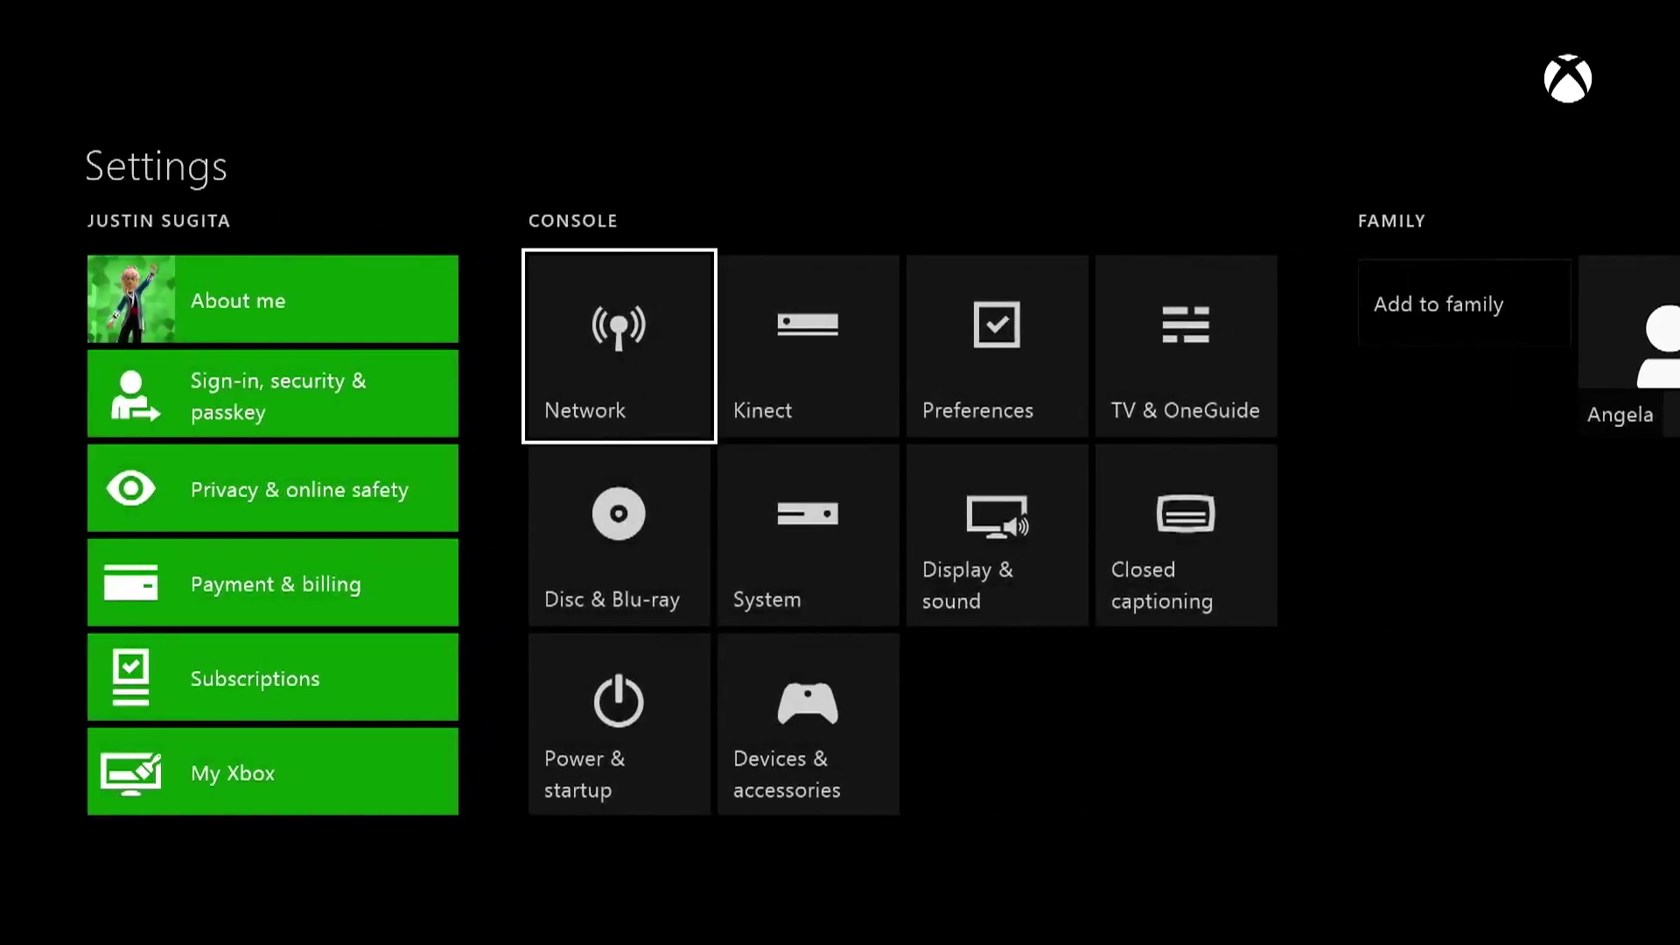
Read the wired IP address 192.168.1.199 in Network advanced settings, then back out.
key("Return")
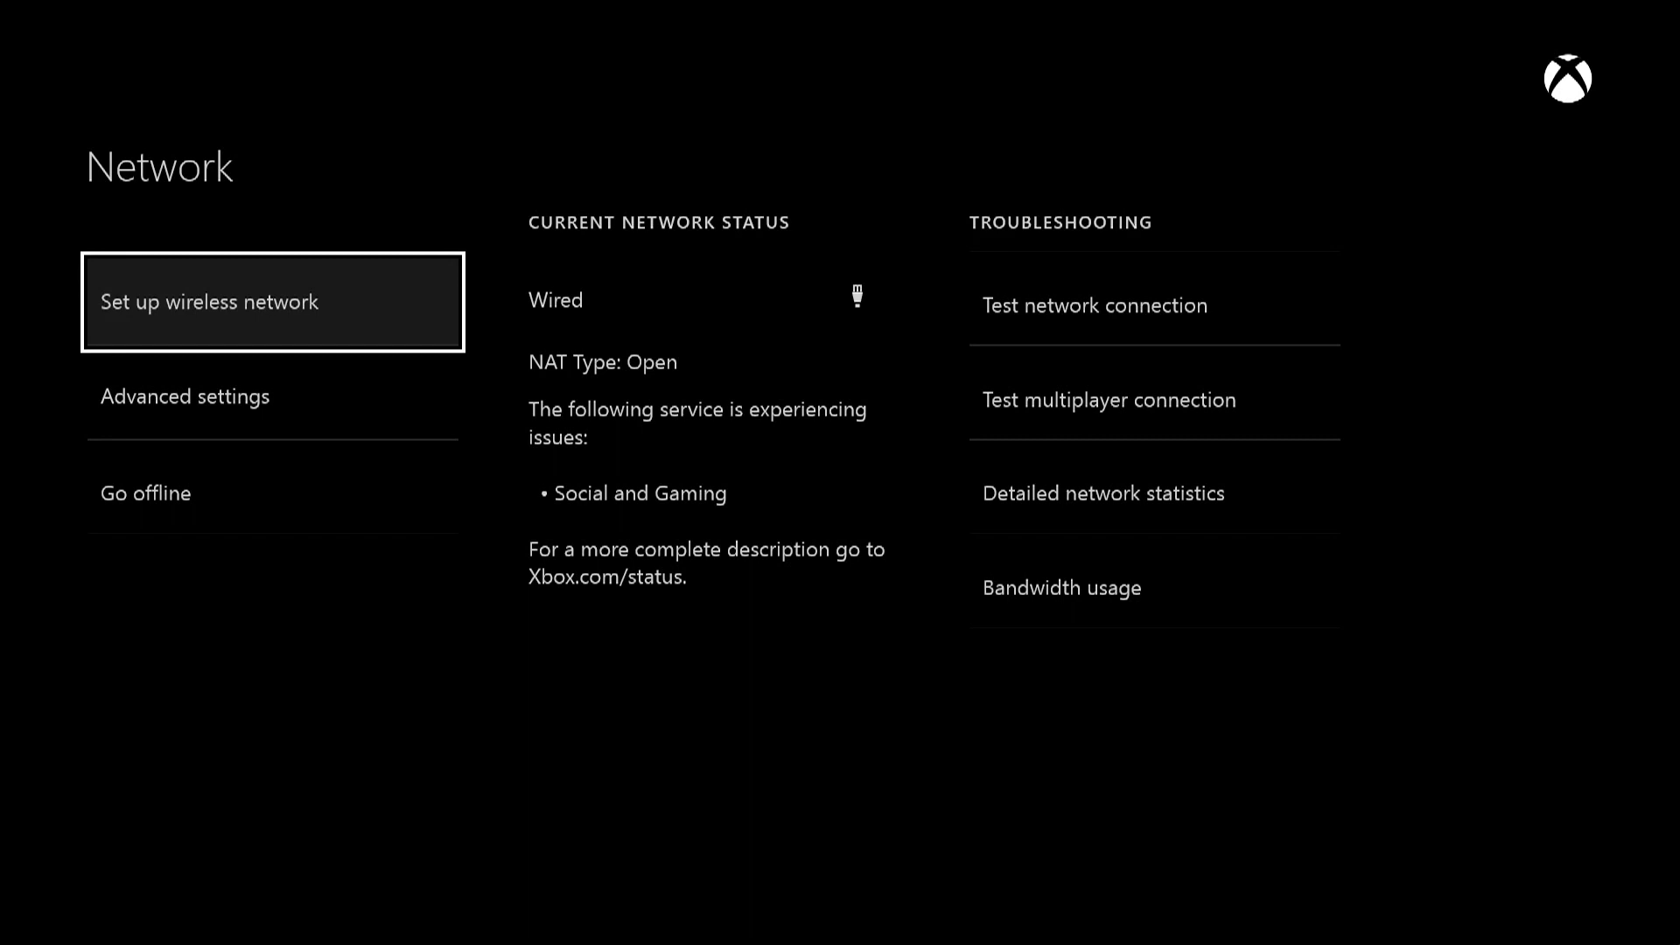
key("Down")
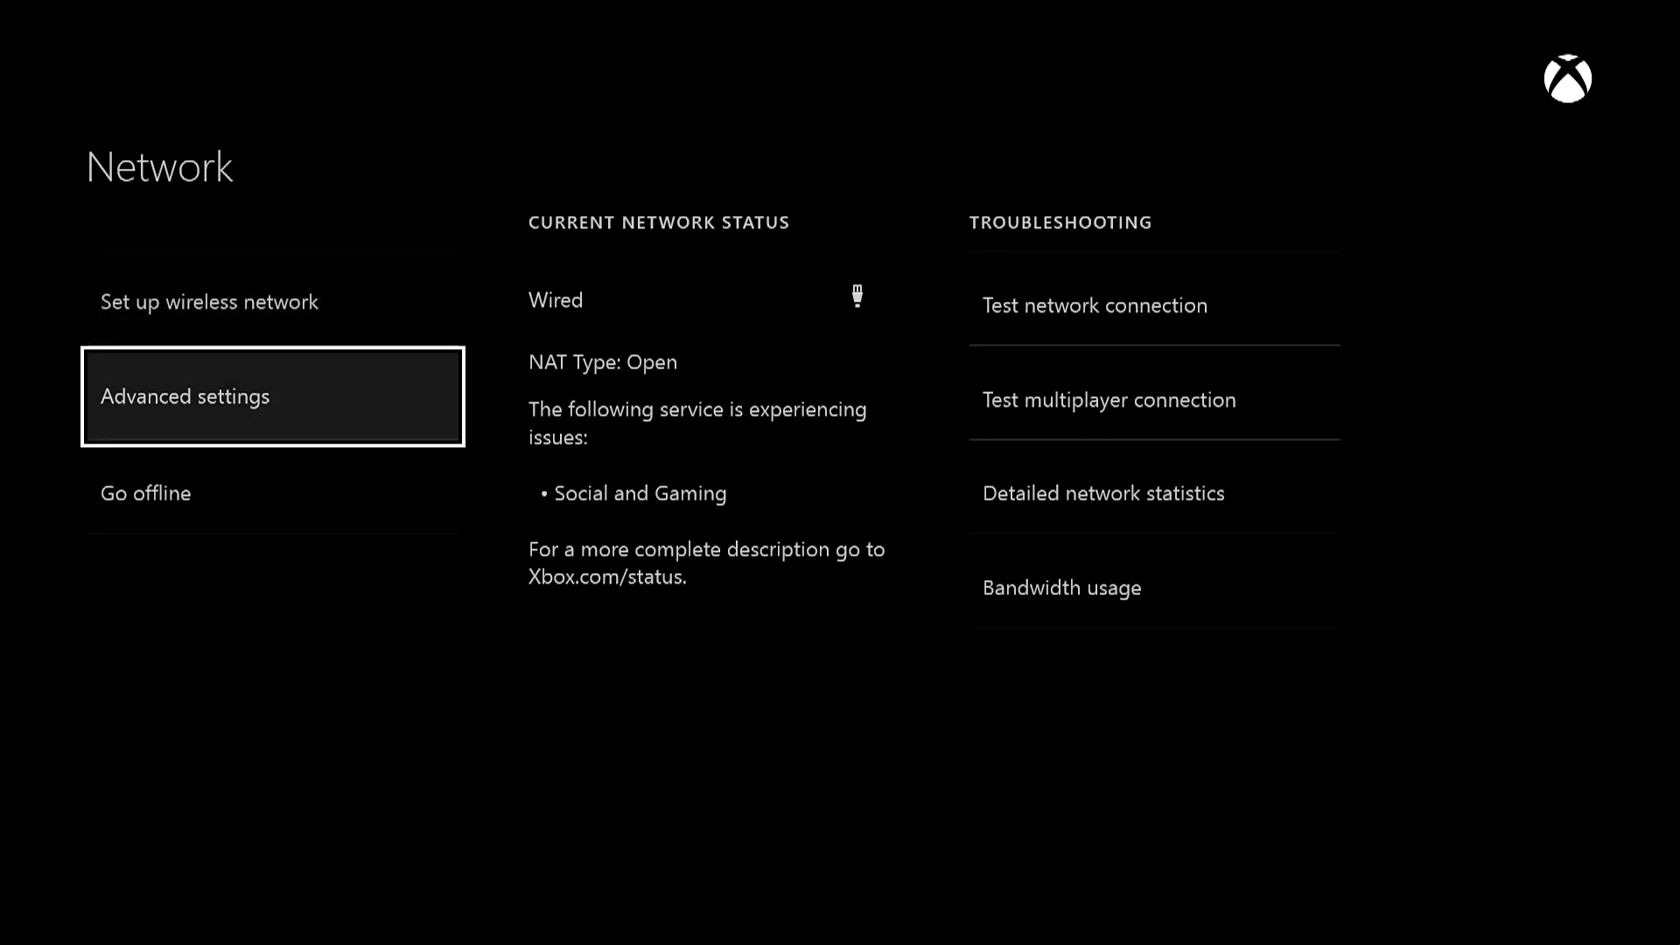
key("Return")
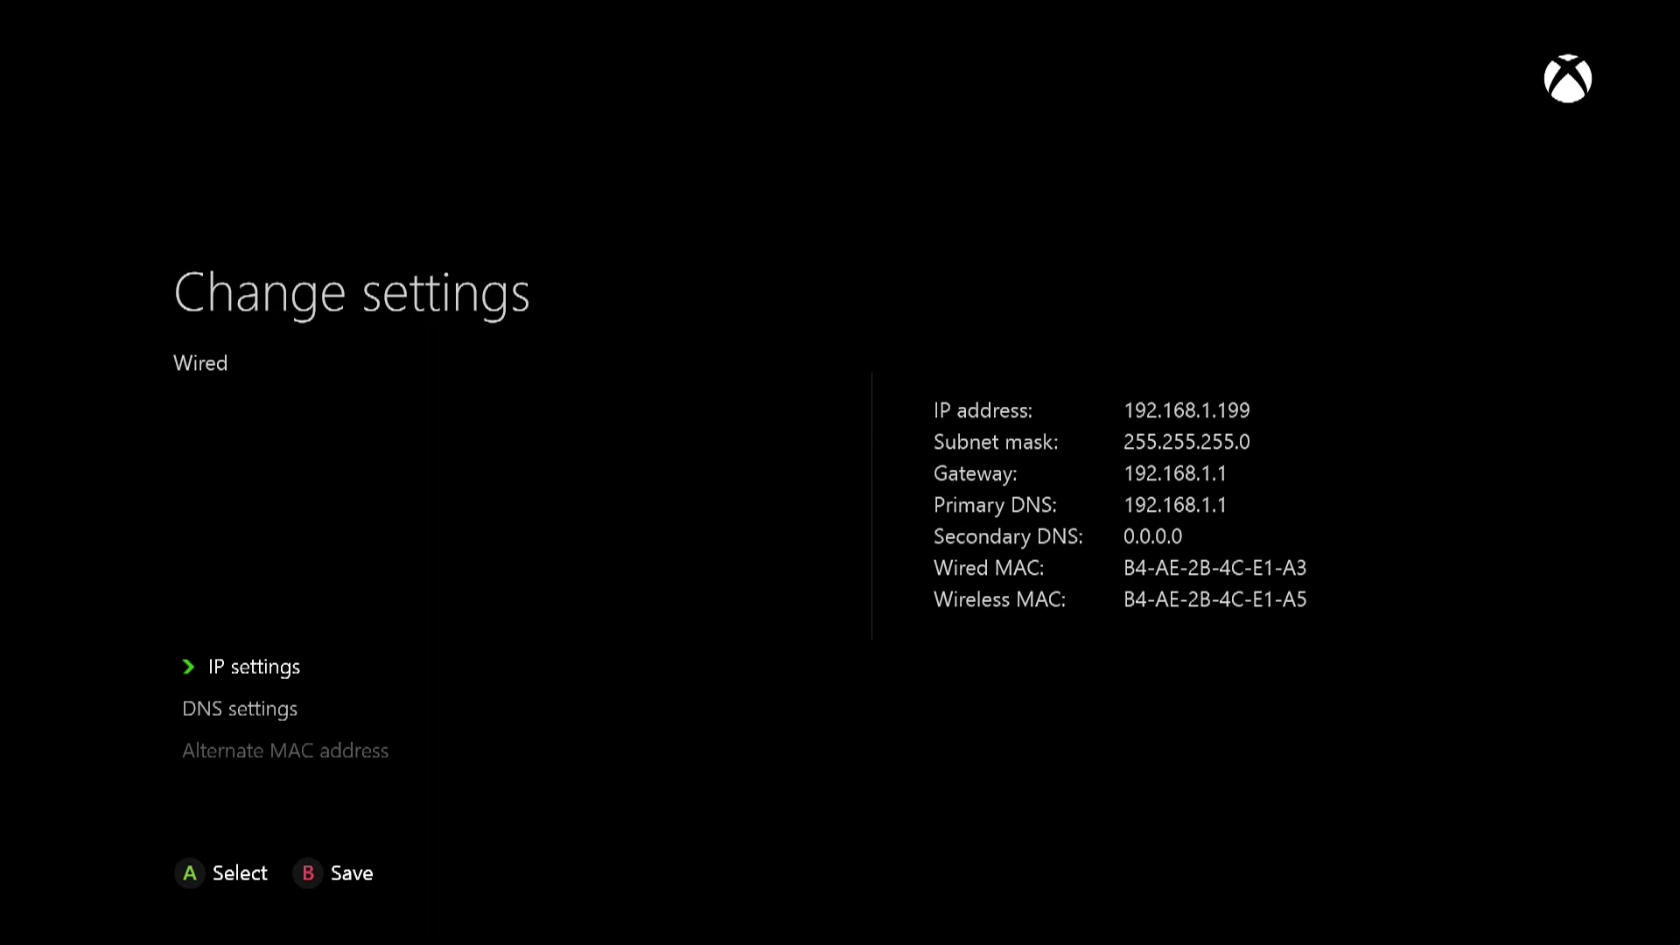
key("Escape")
key("Escape")
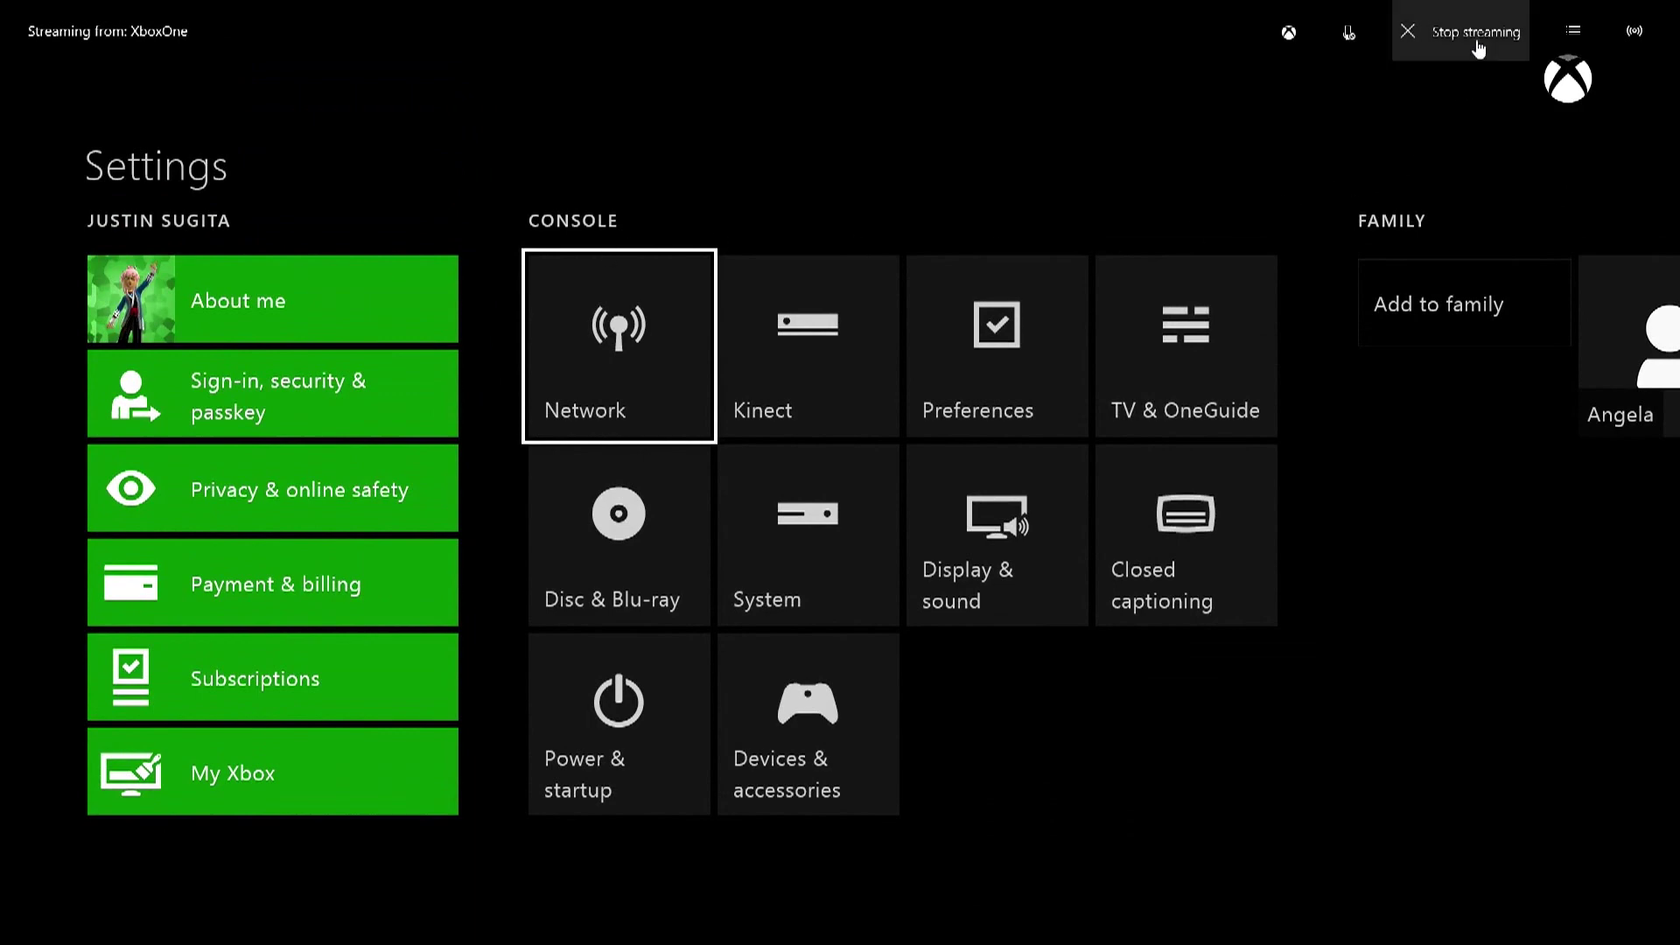
Stop the stream, minimize the Xbox app, and relaunch Xbox from Start's All apps list.
left_click(1472, 35)
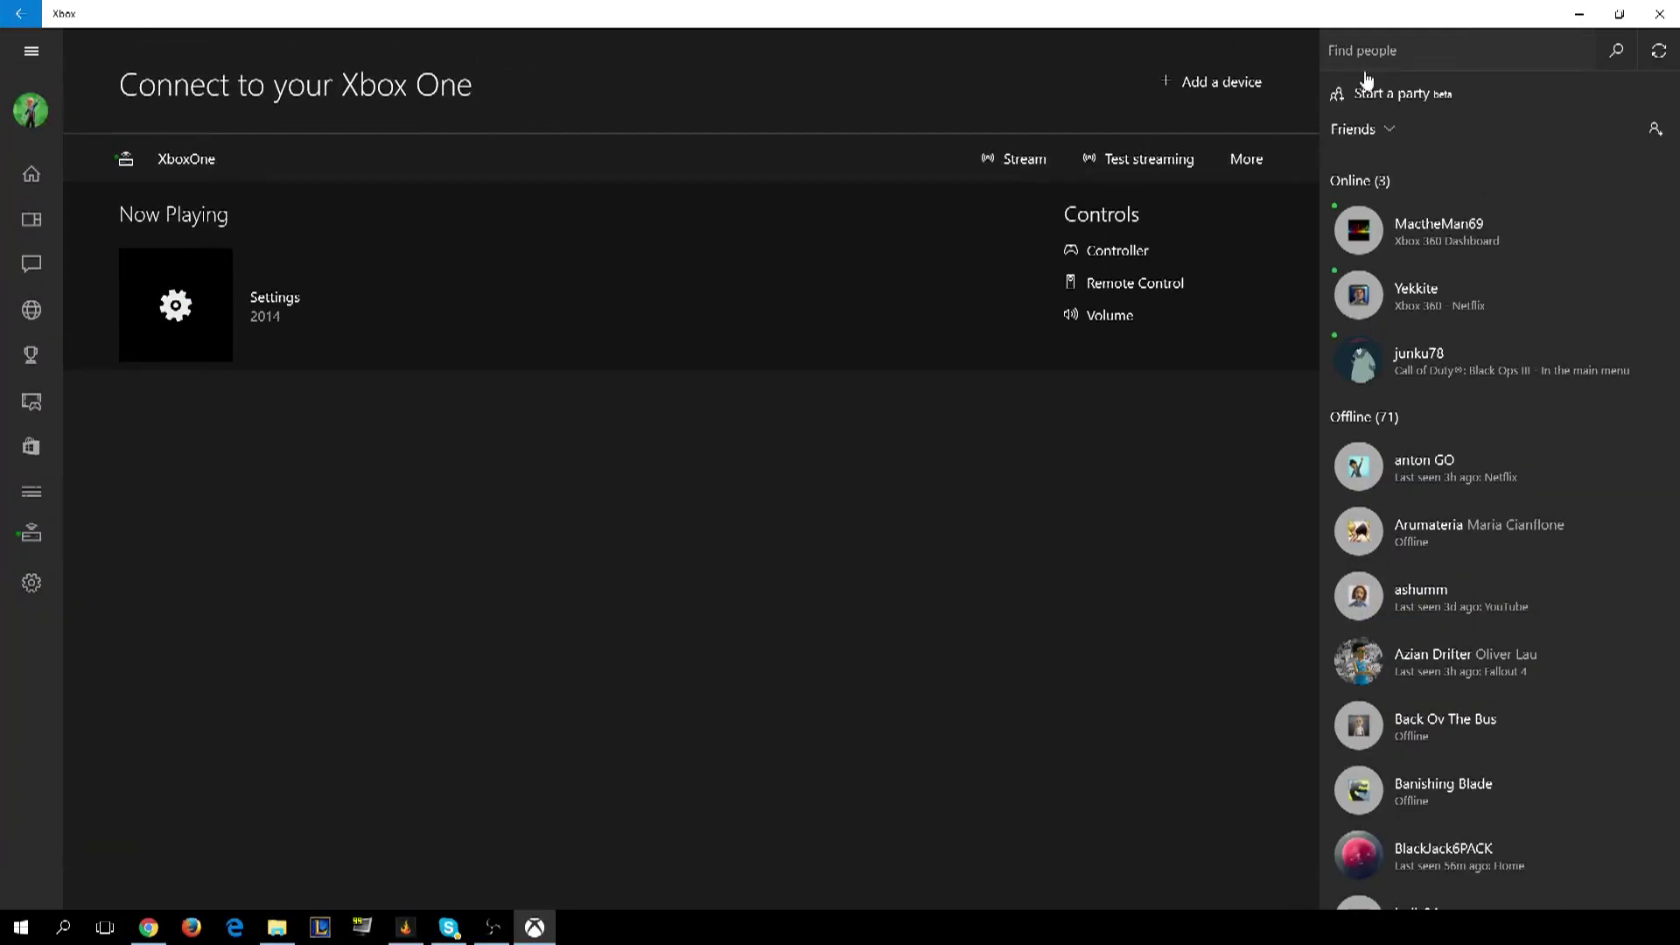
left_click(1580, 14)
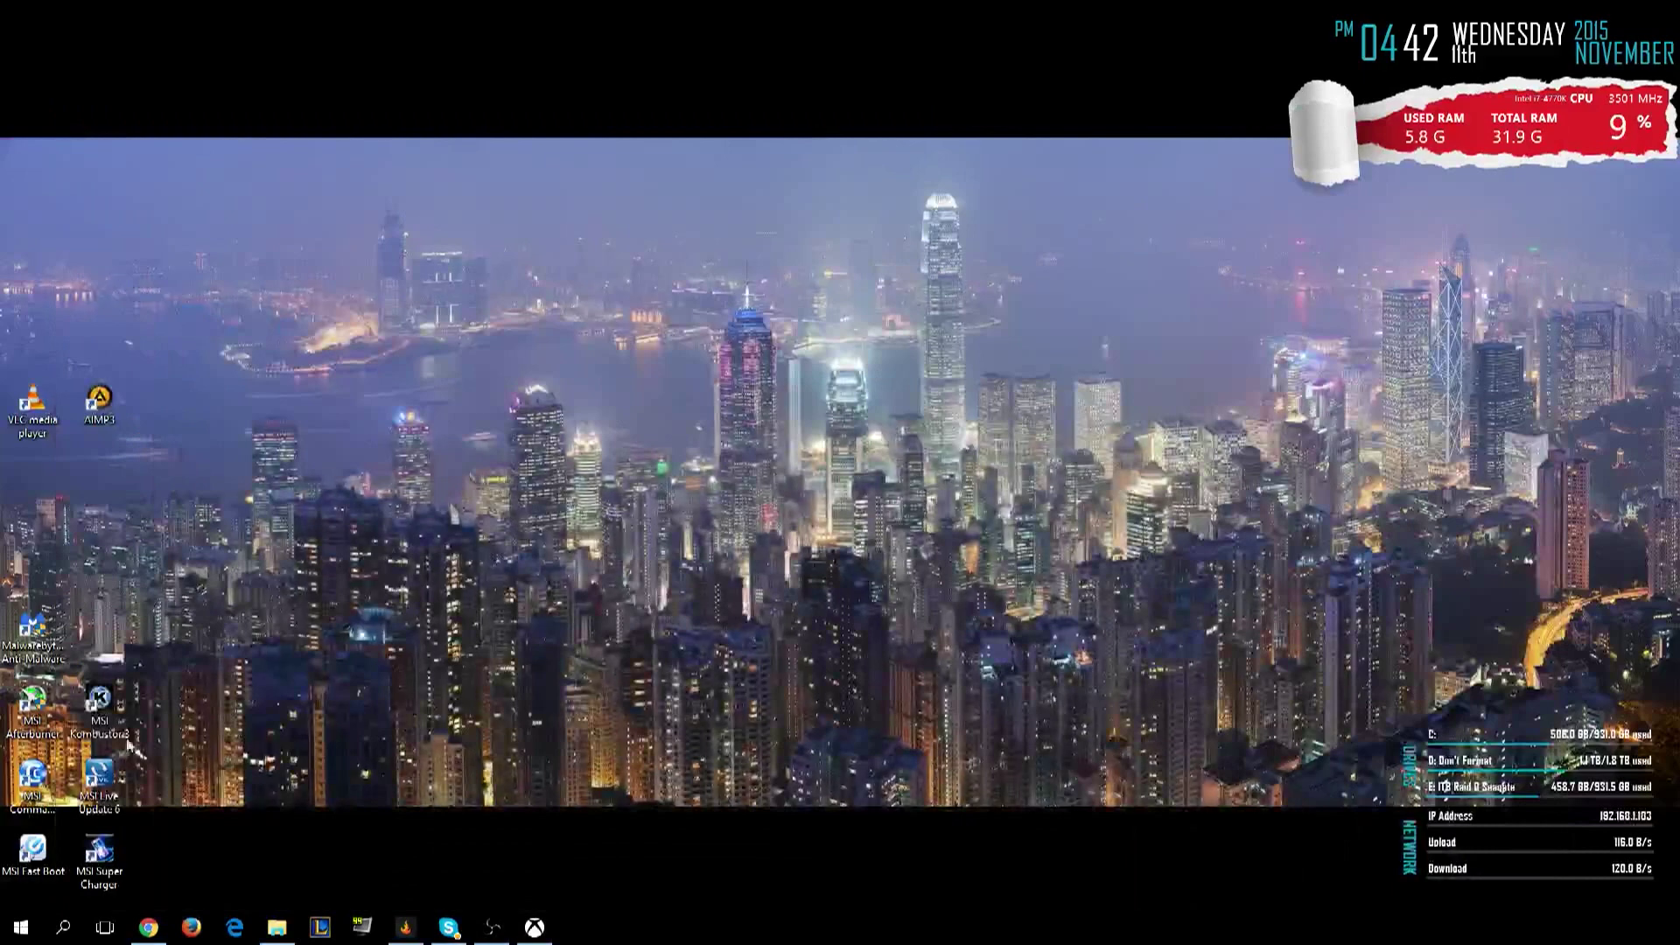
left_click(35, 932)
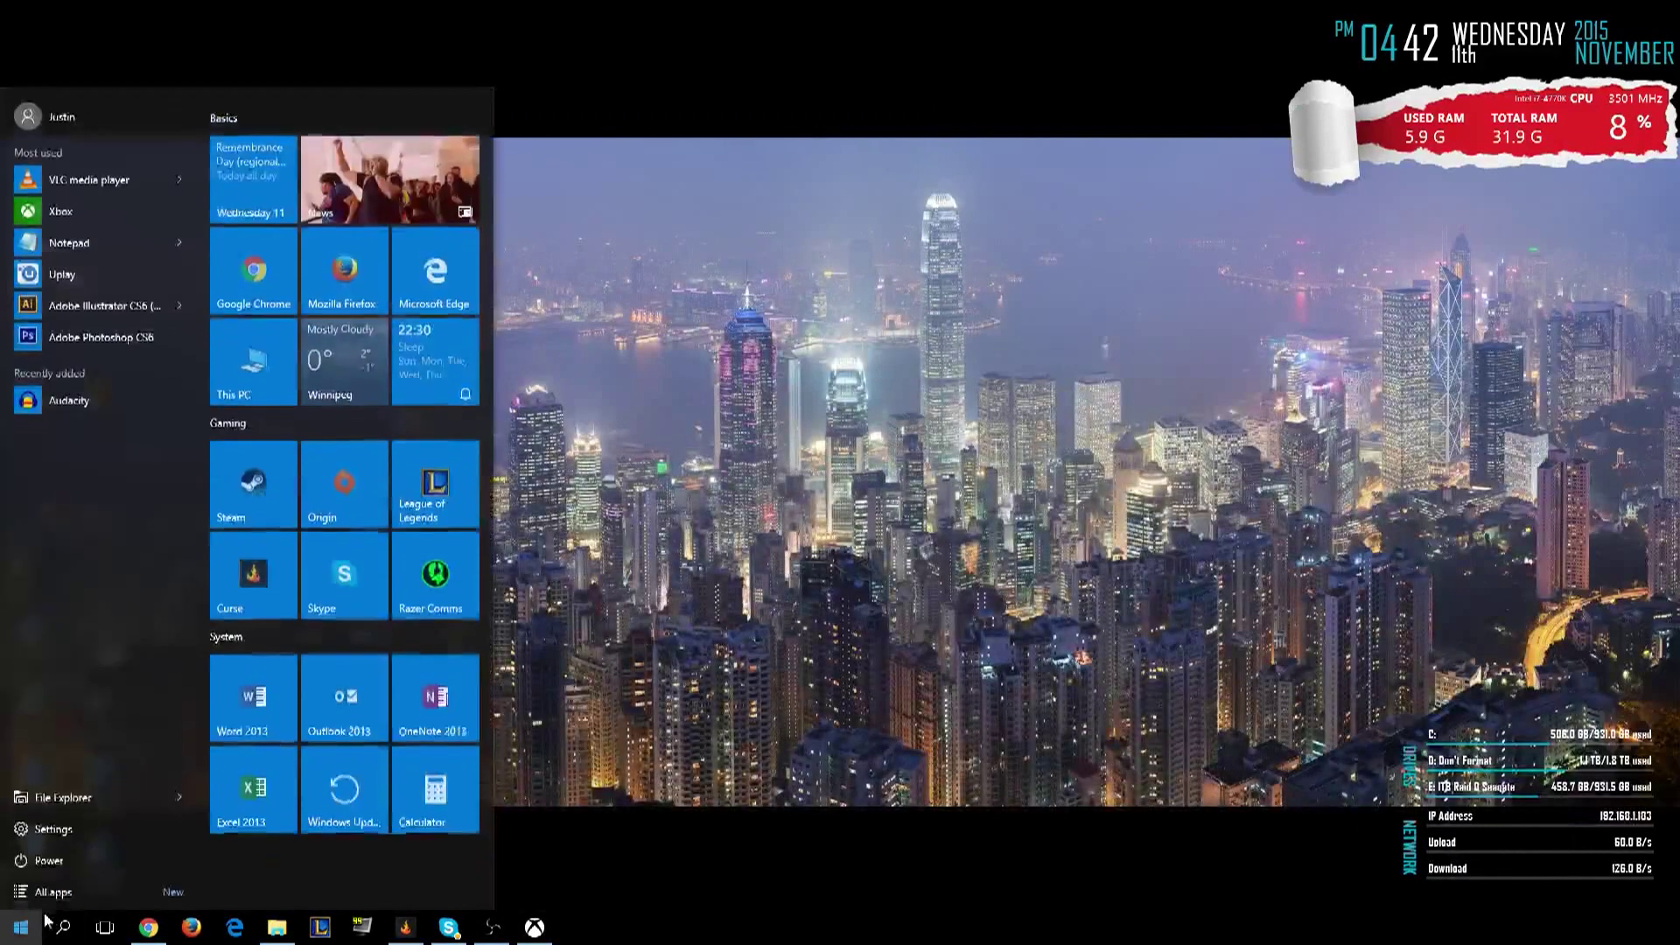
left_click(93, 893)
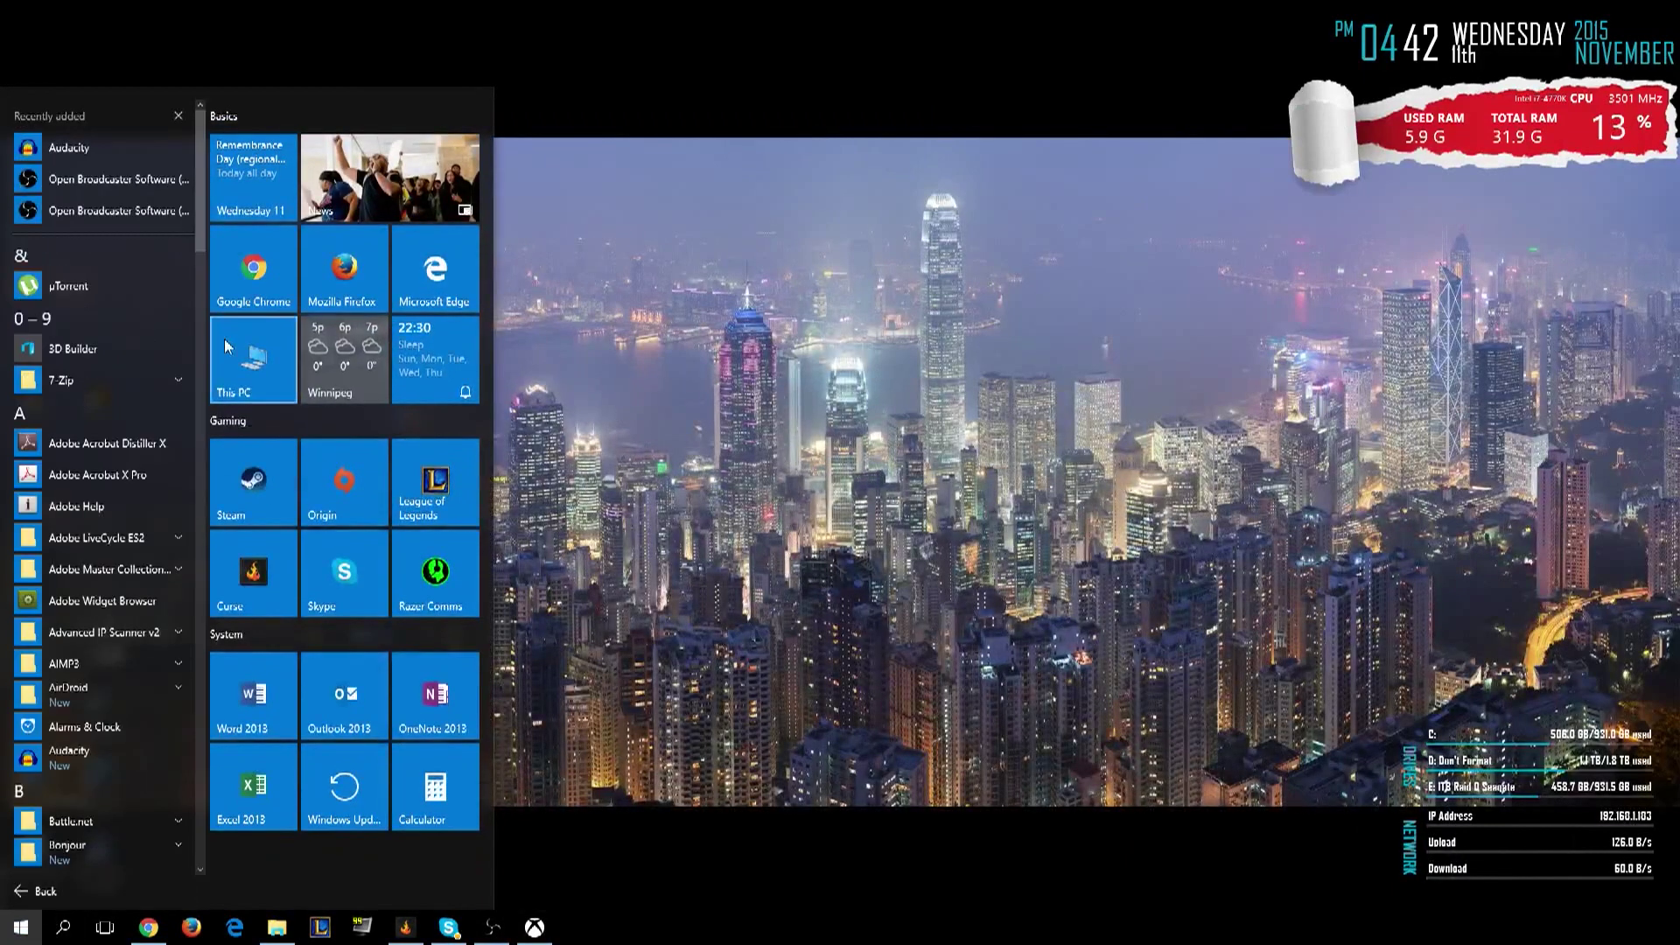
left_click_drag(199, 223, 161, 726)
scroll(166, 779, "down", 3)
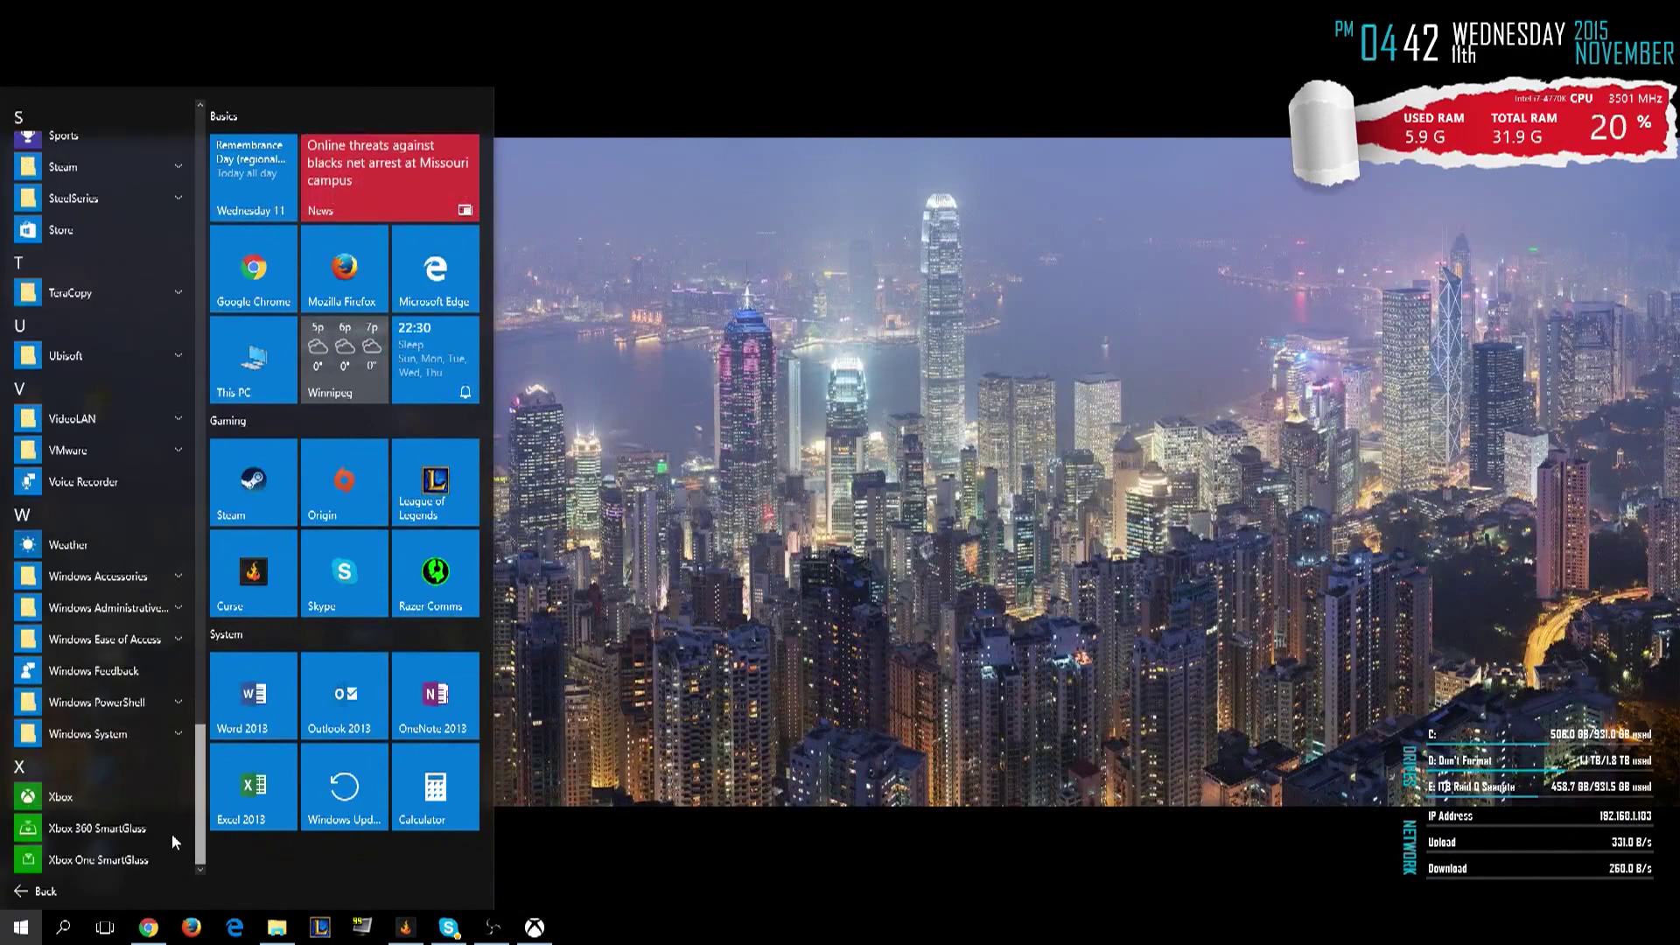
left_click(69, 799)
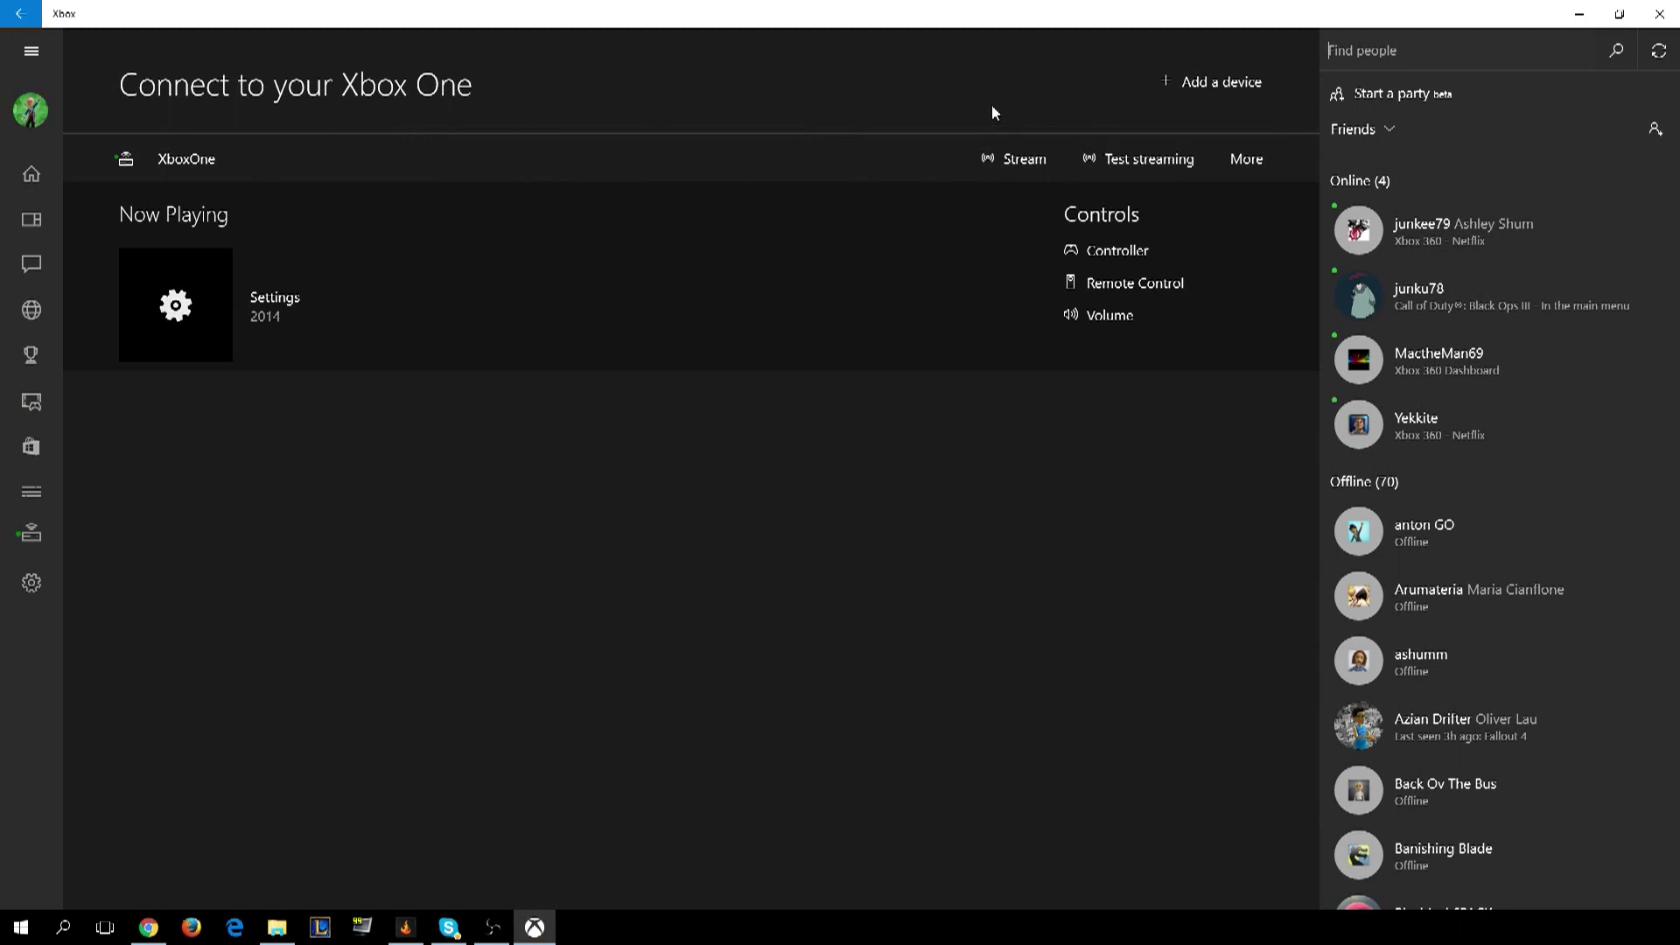
left_click(1188, 83)
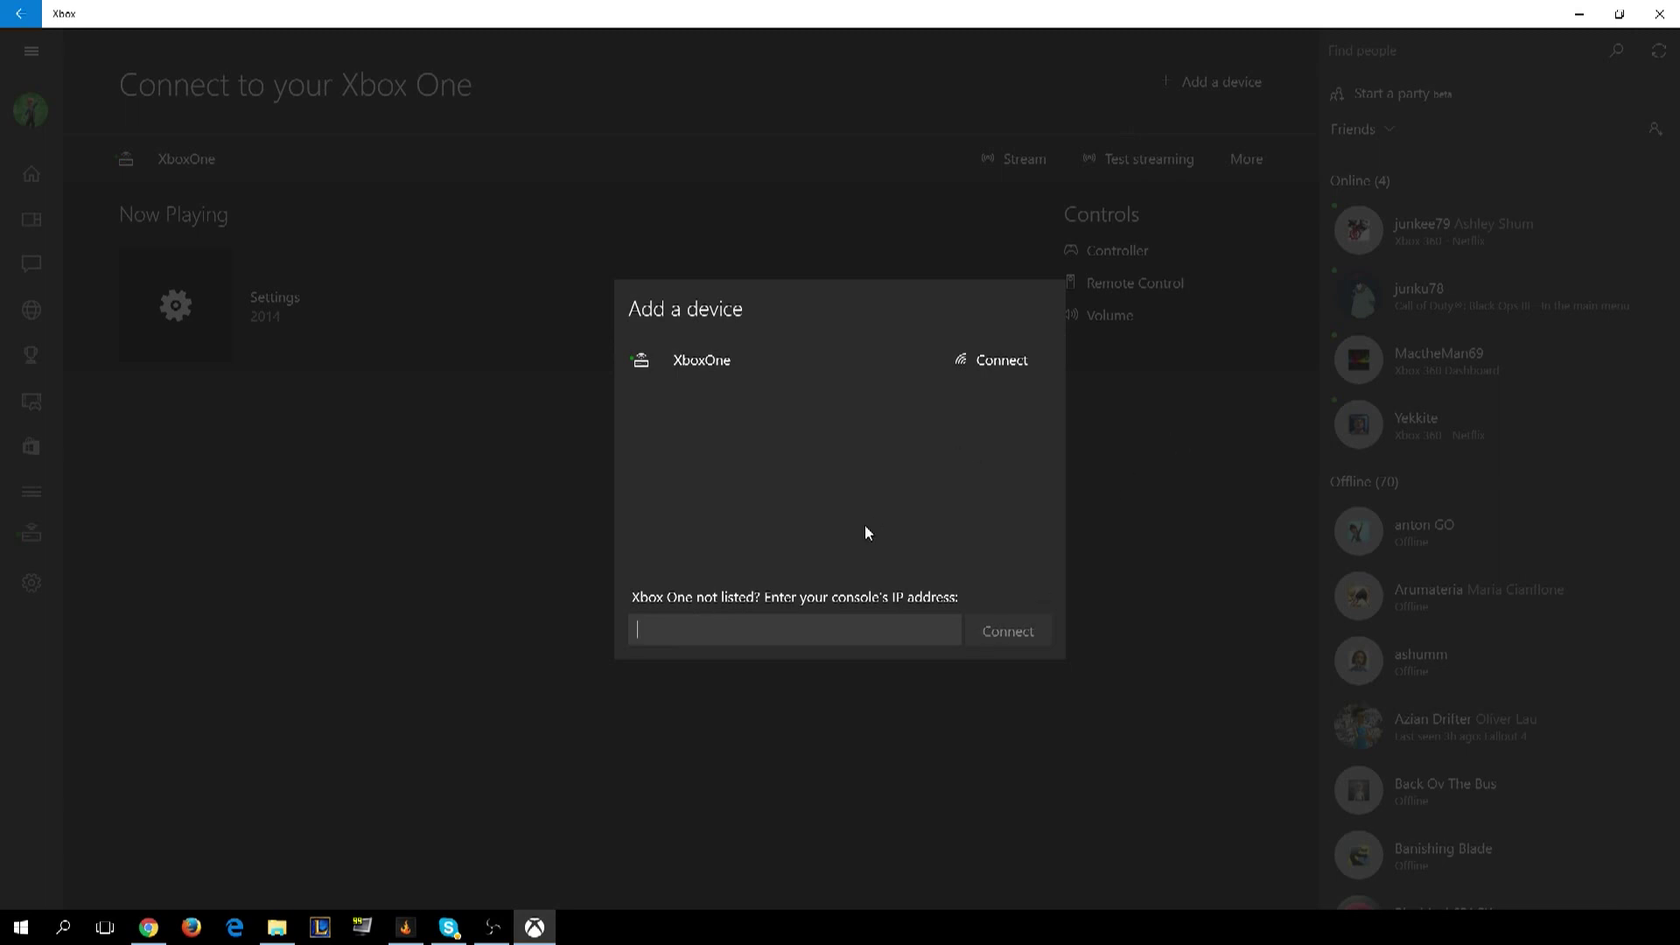
left_click(1151, 500)
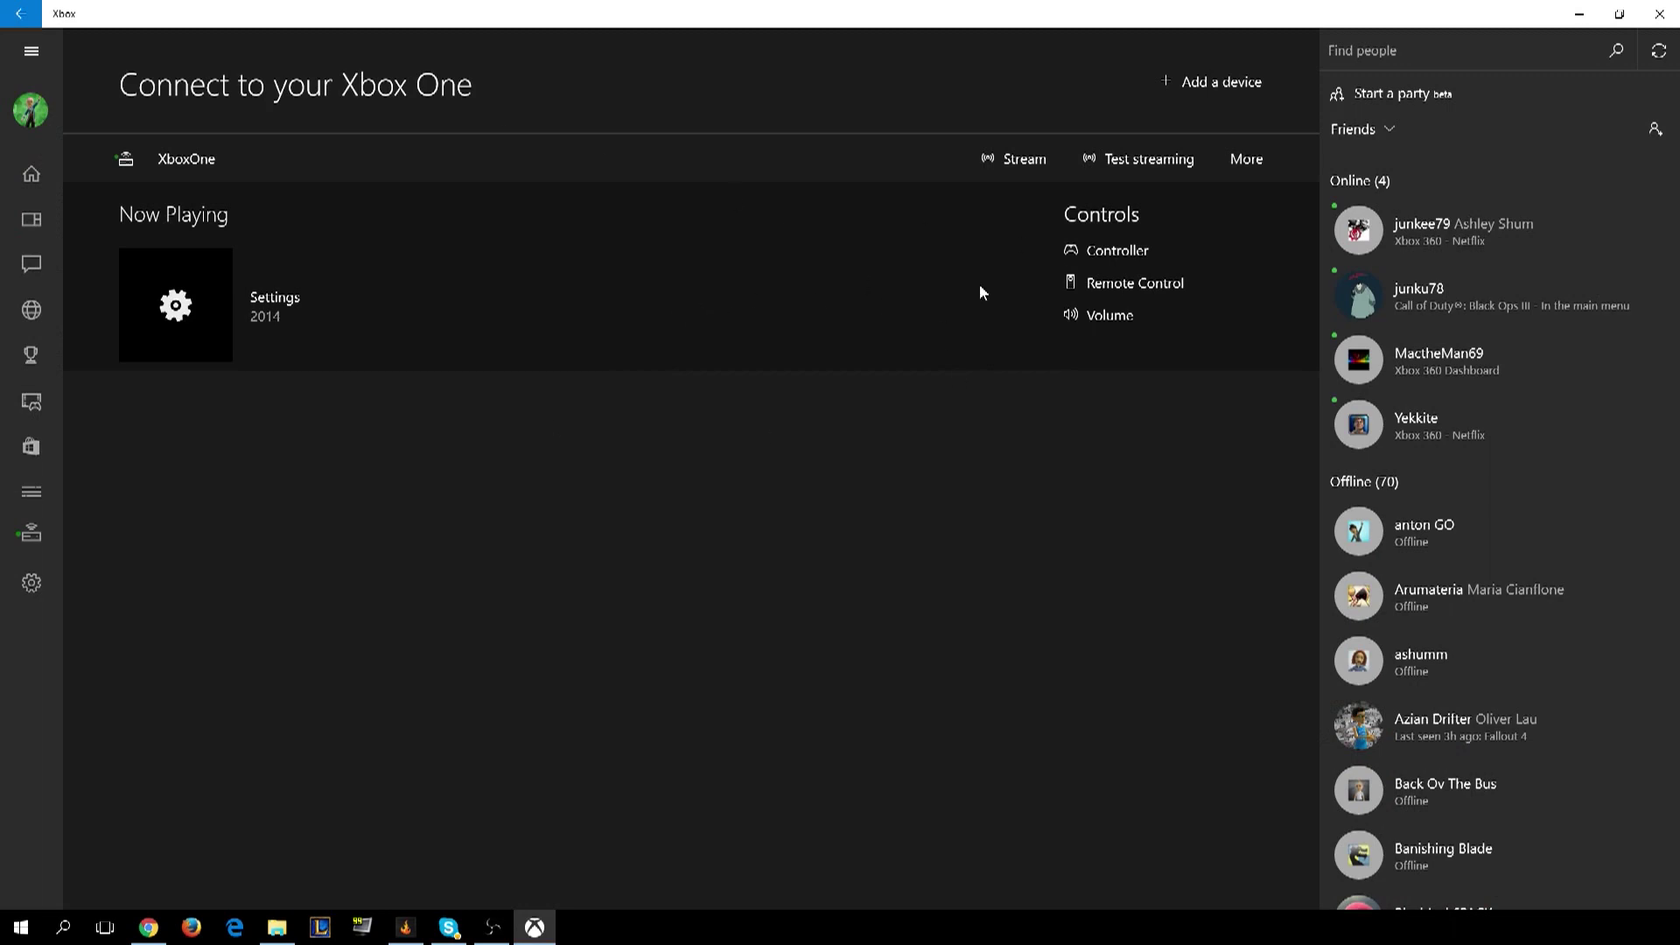
left_click(1134, 255)
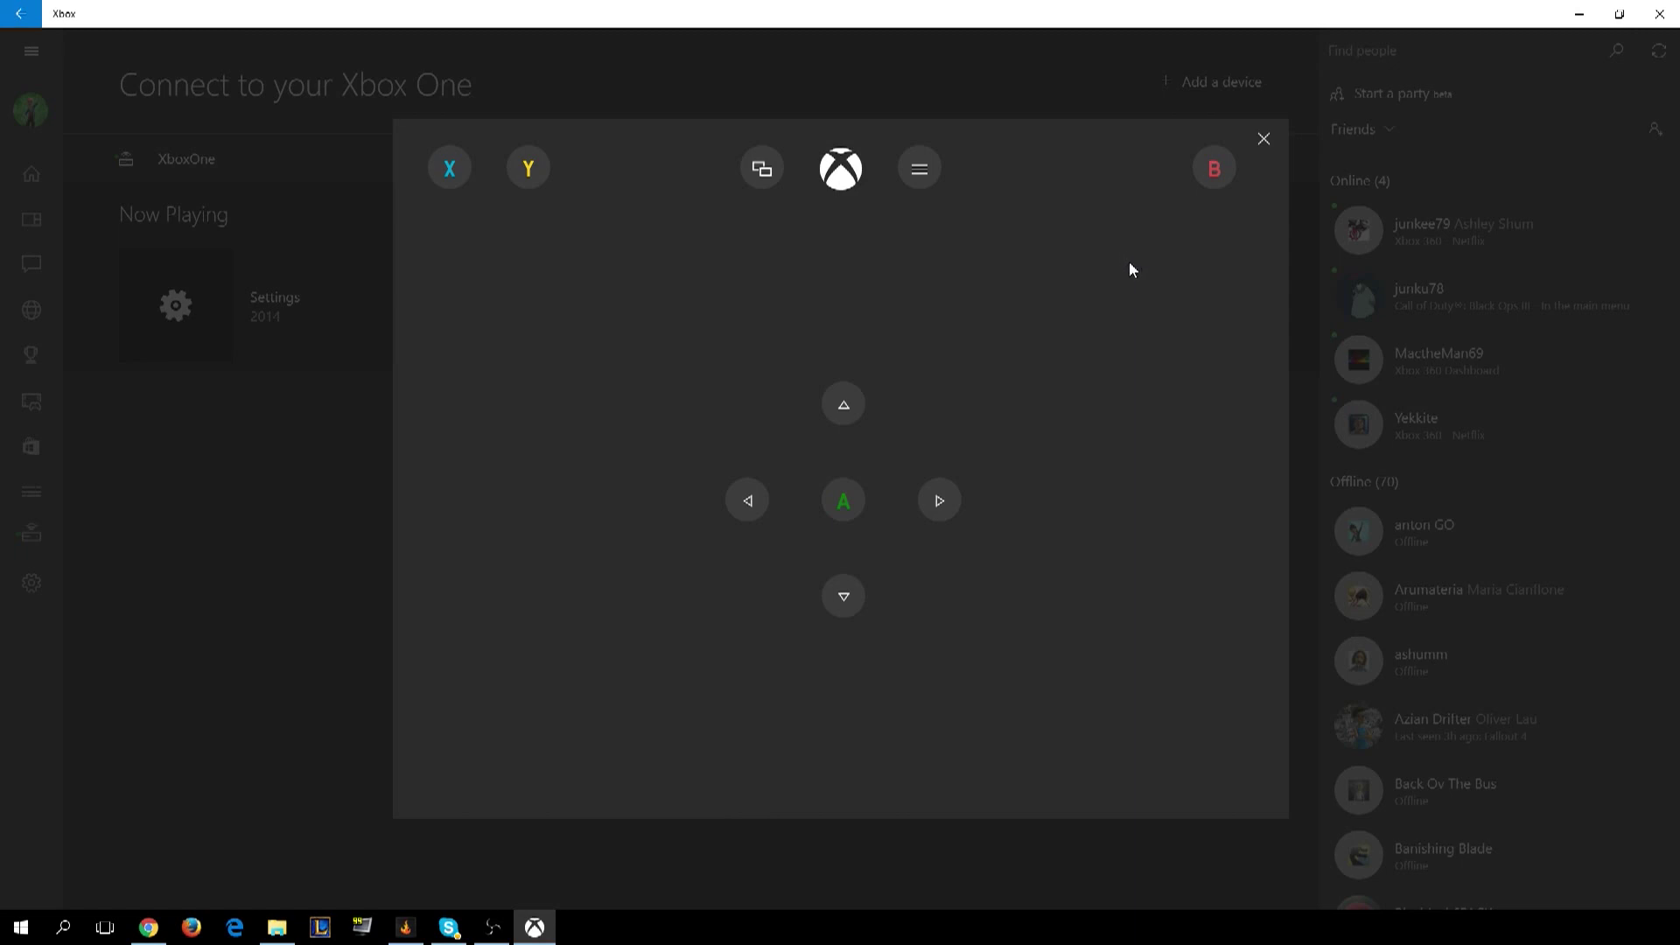
left_click(266, 488)
left_click(1111, 285)
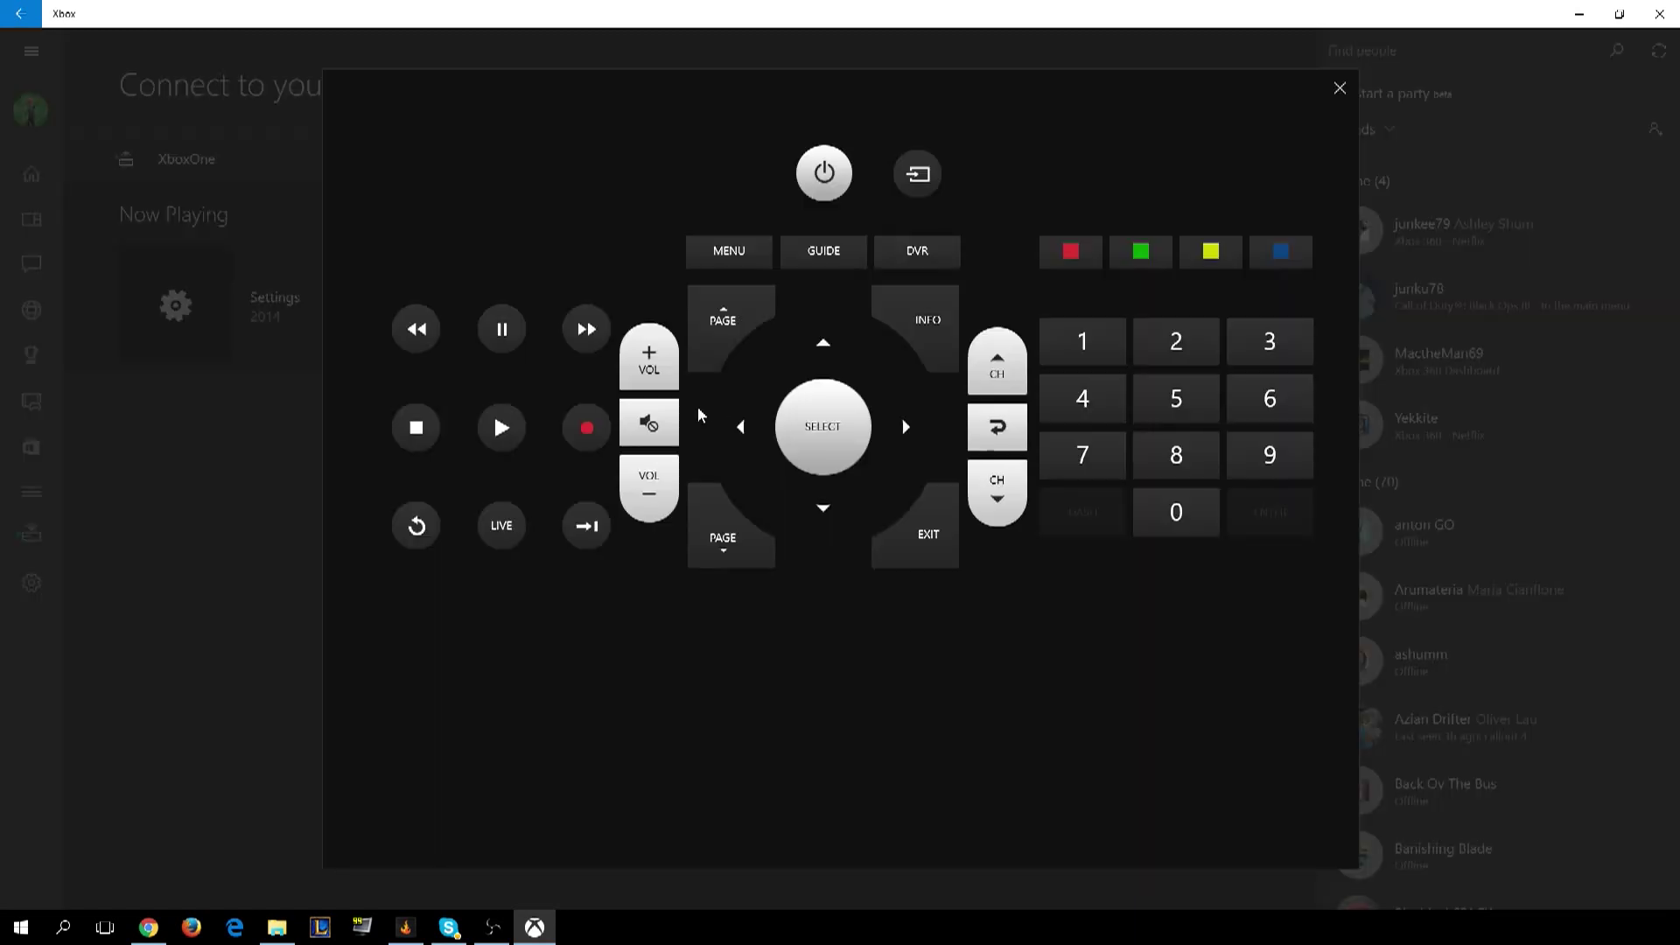
left_click(184, 492)
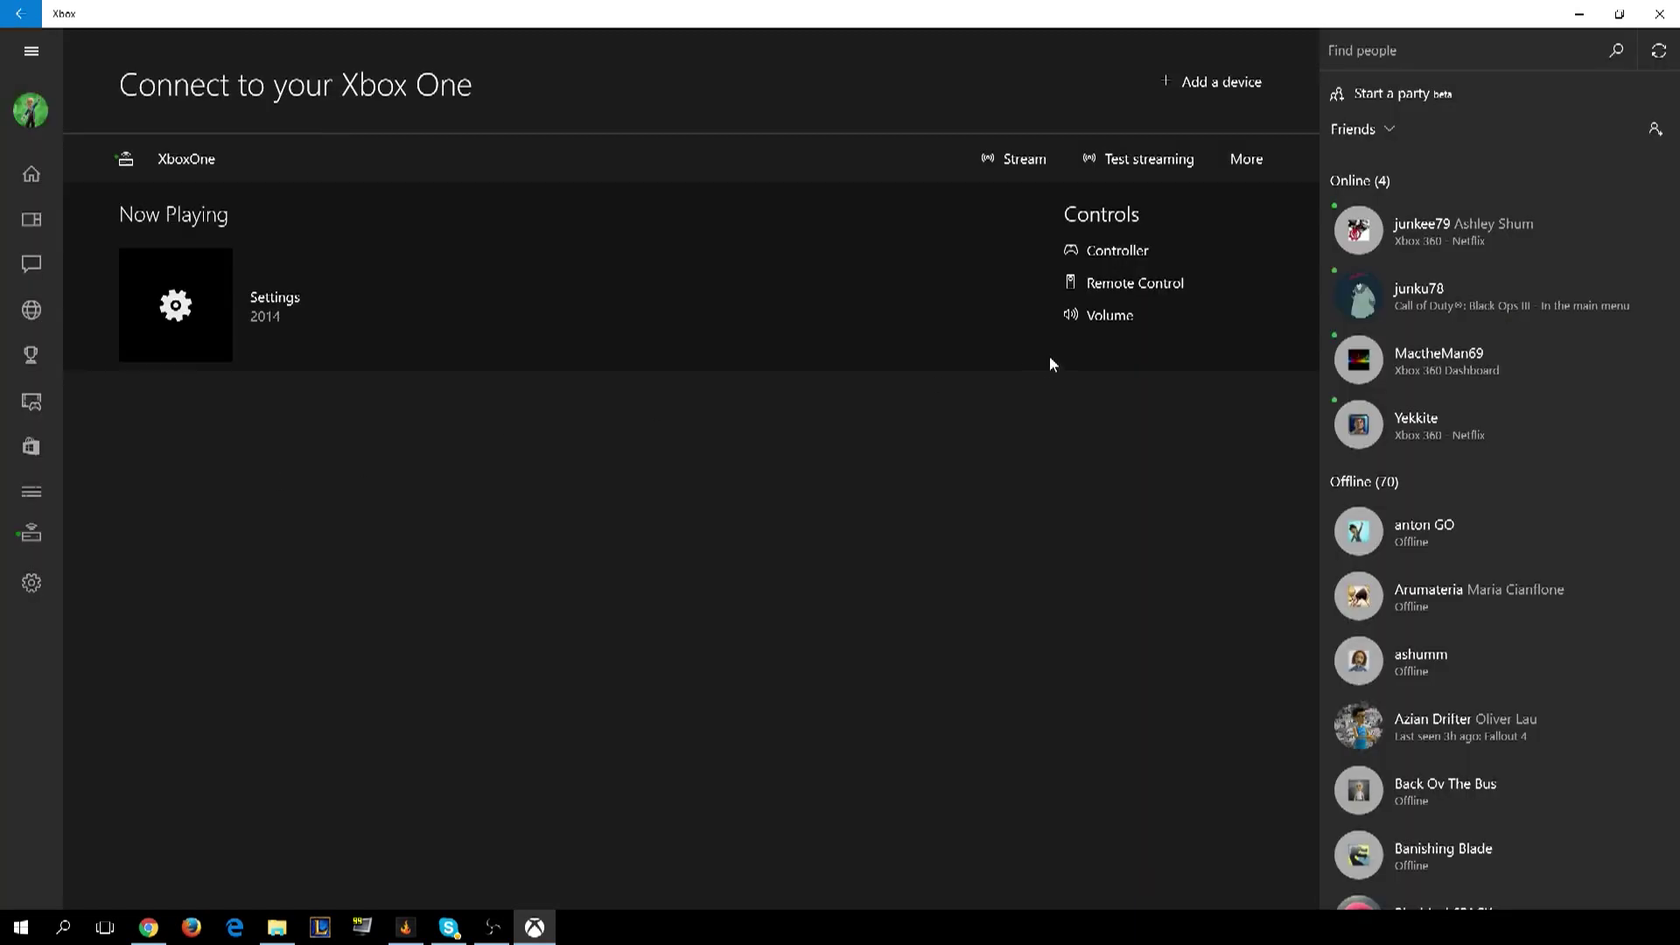
left_click(1102, 320)
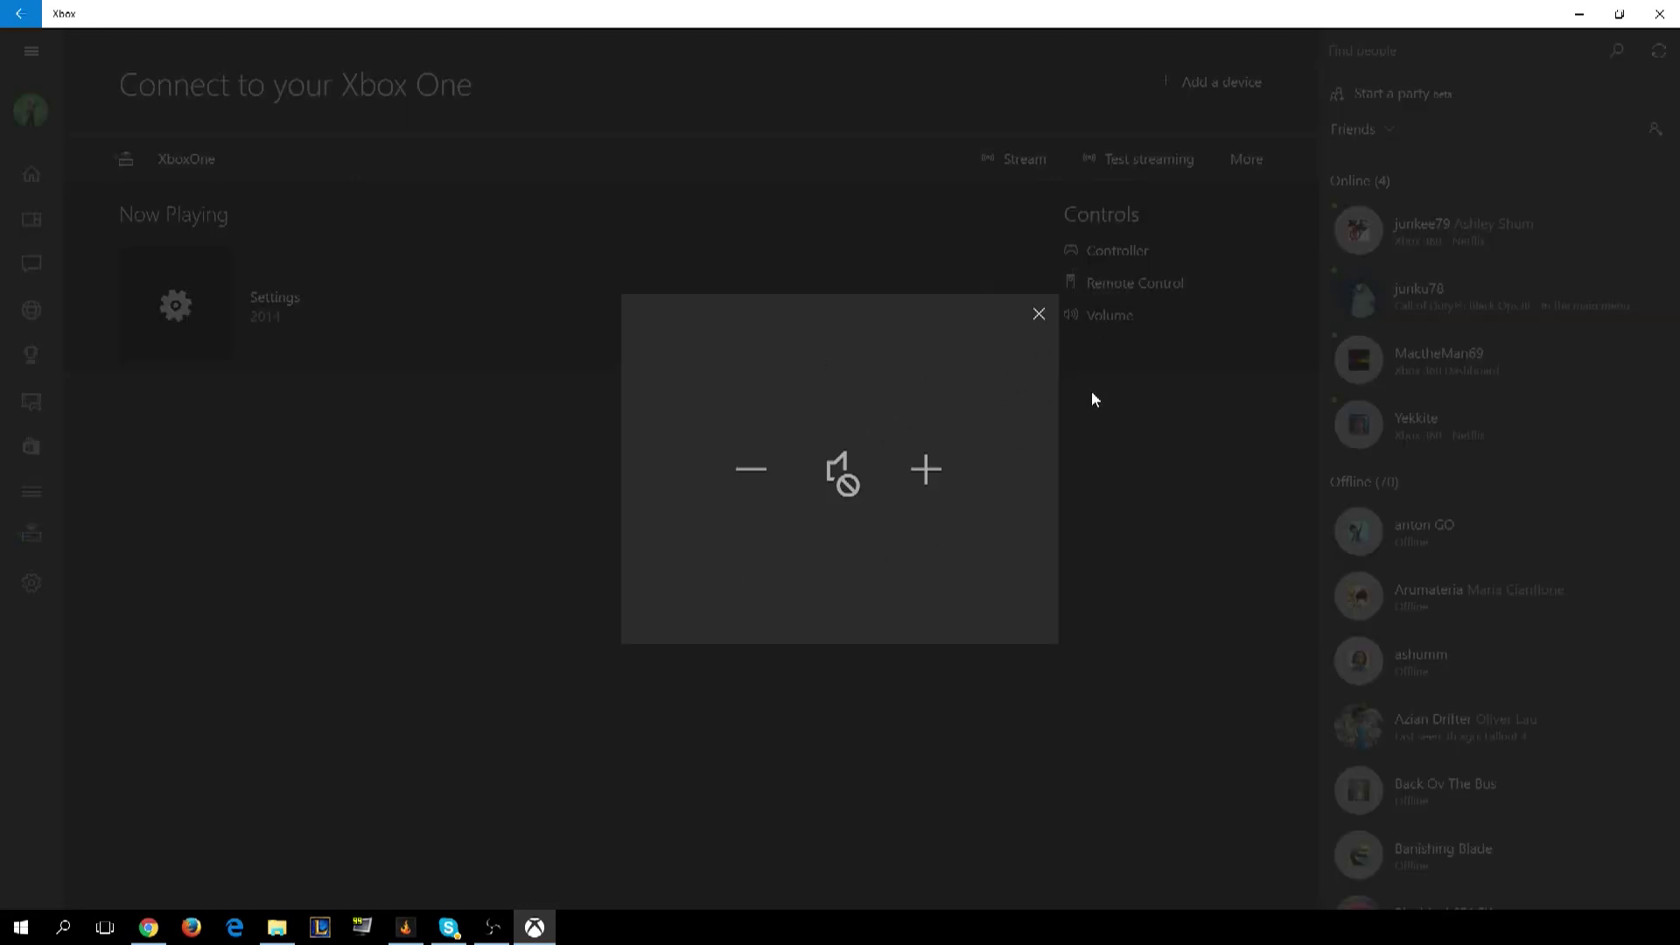
left_click(1038, 313)
left_click(1138, 285)
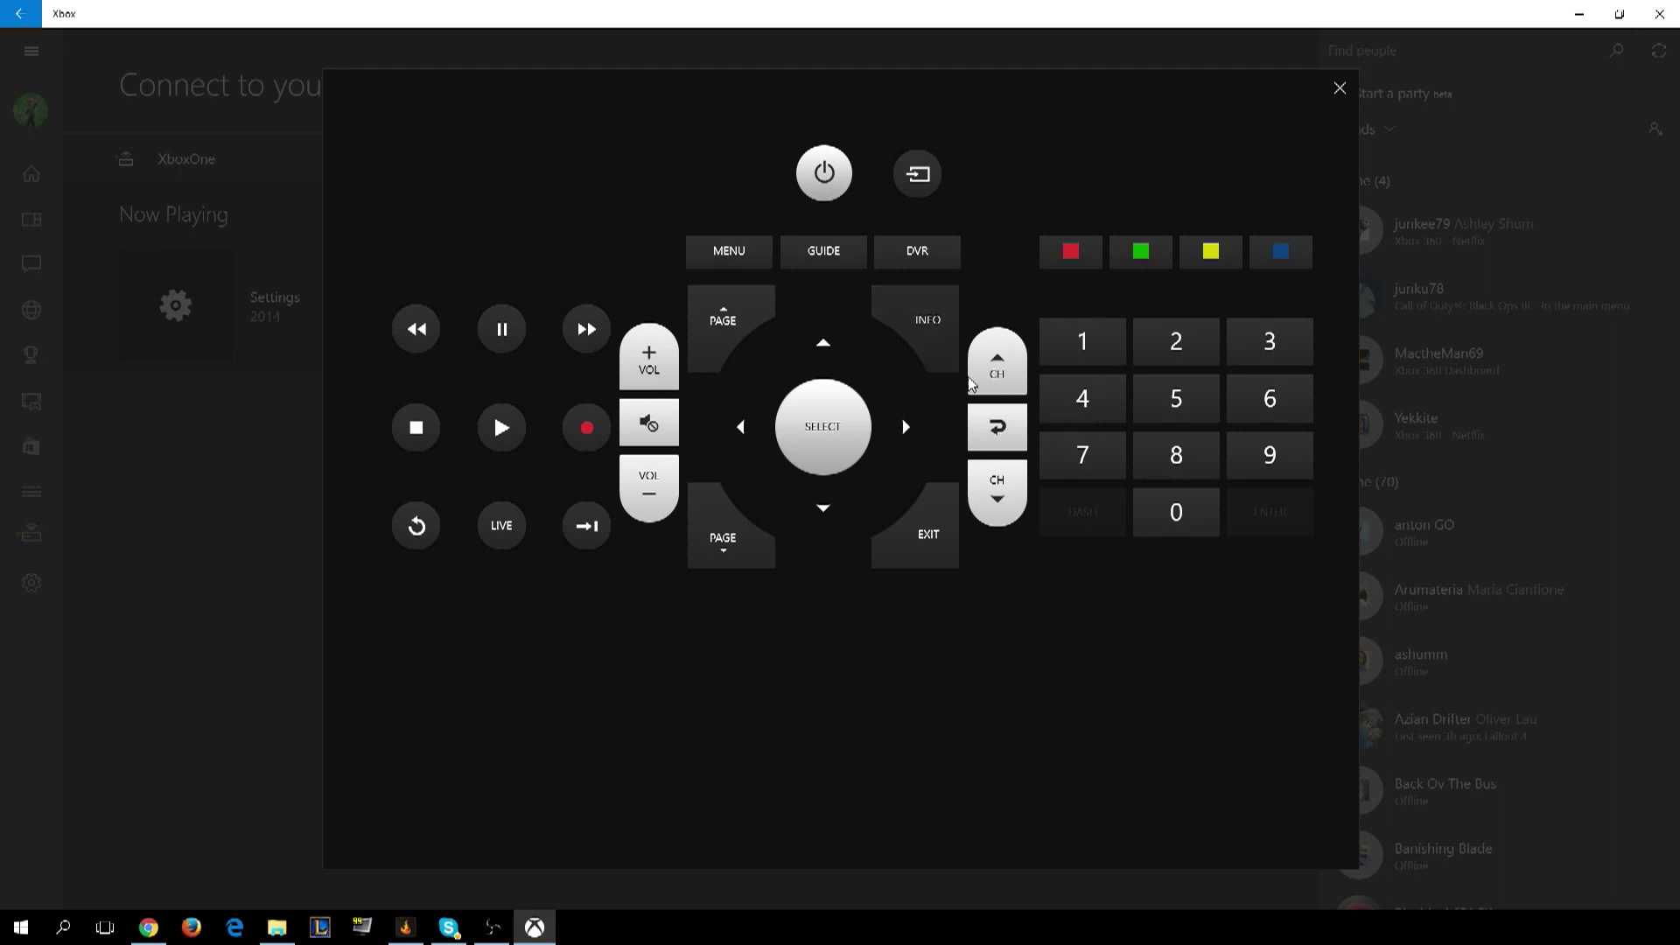
left_click(267, 445)
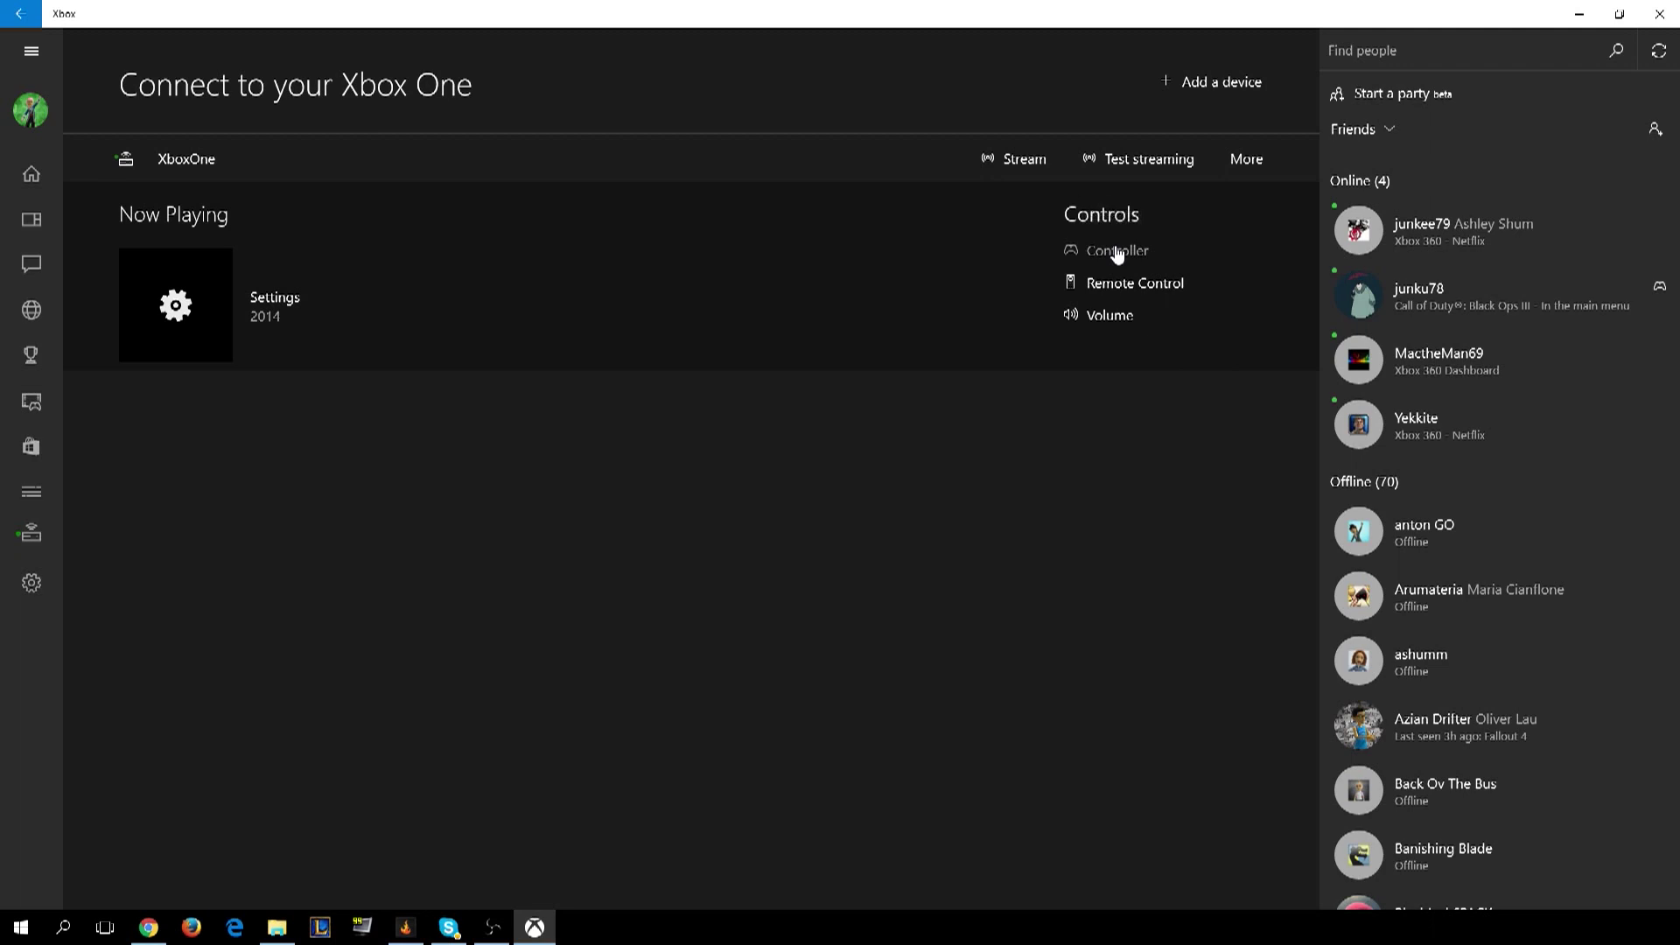
Dismiss the console's More options unchanged and start streaming XboxOne to the PC.
left_click(1243, 160)
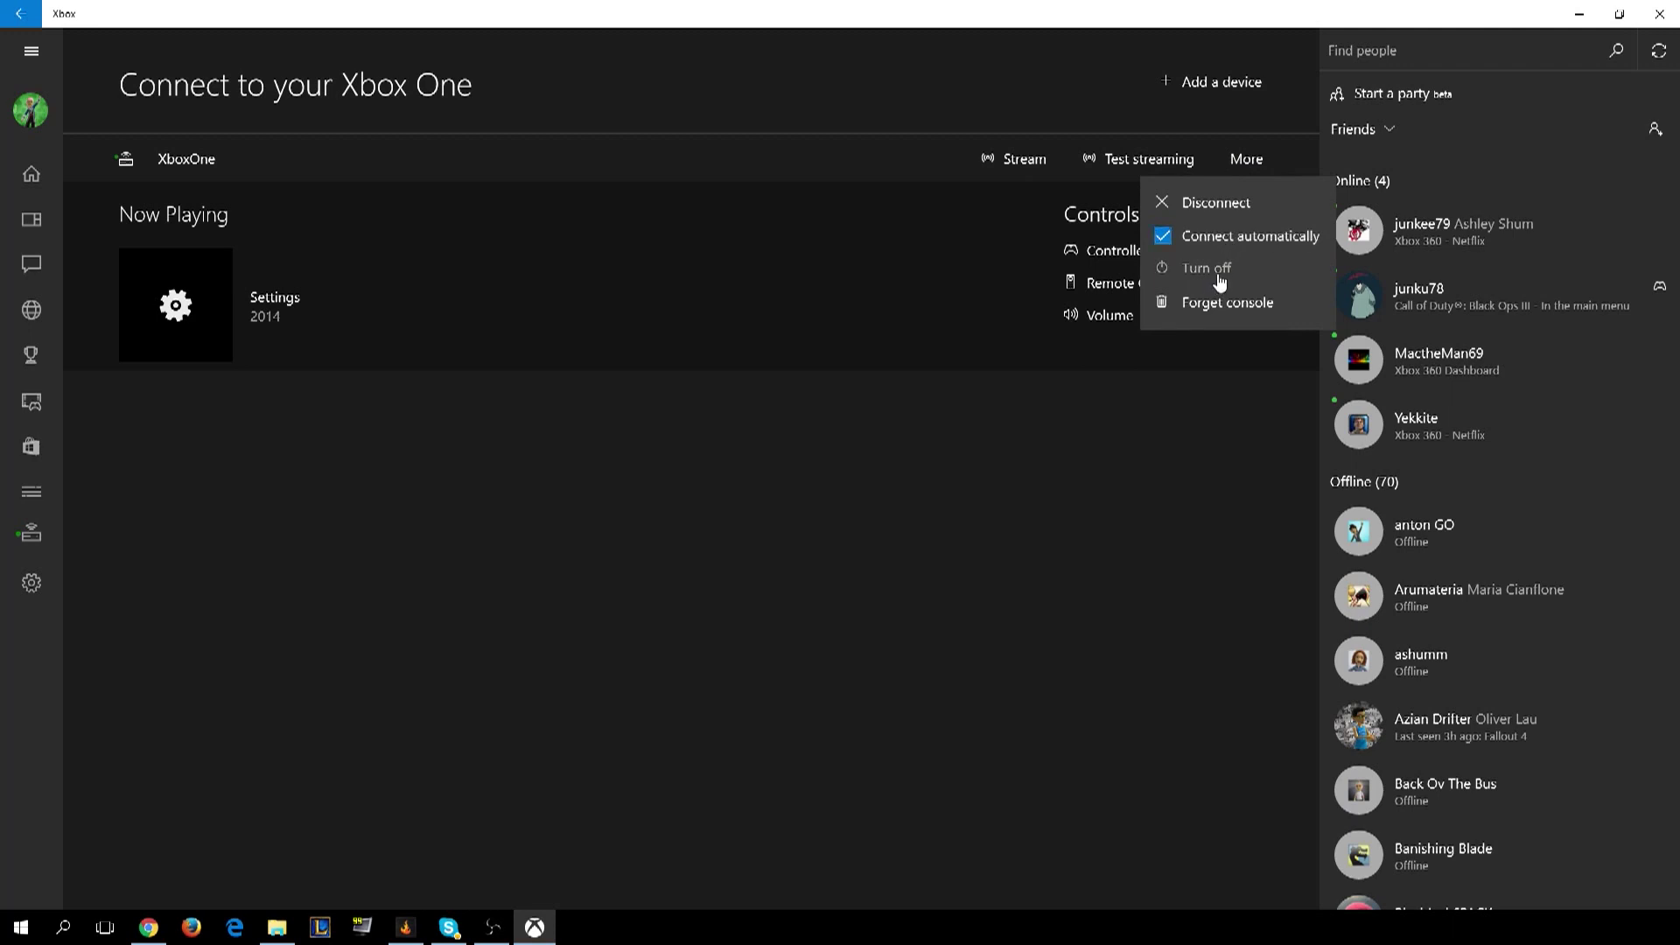
left_click(879, 301)
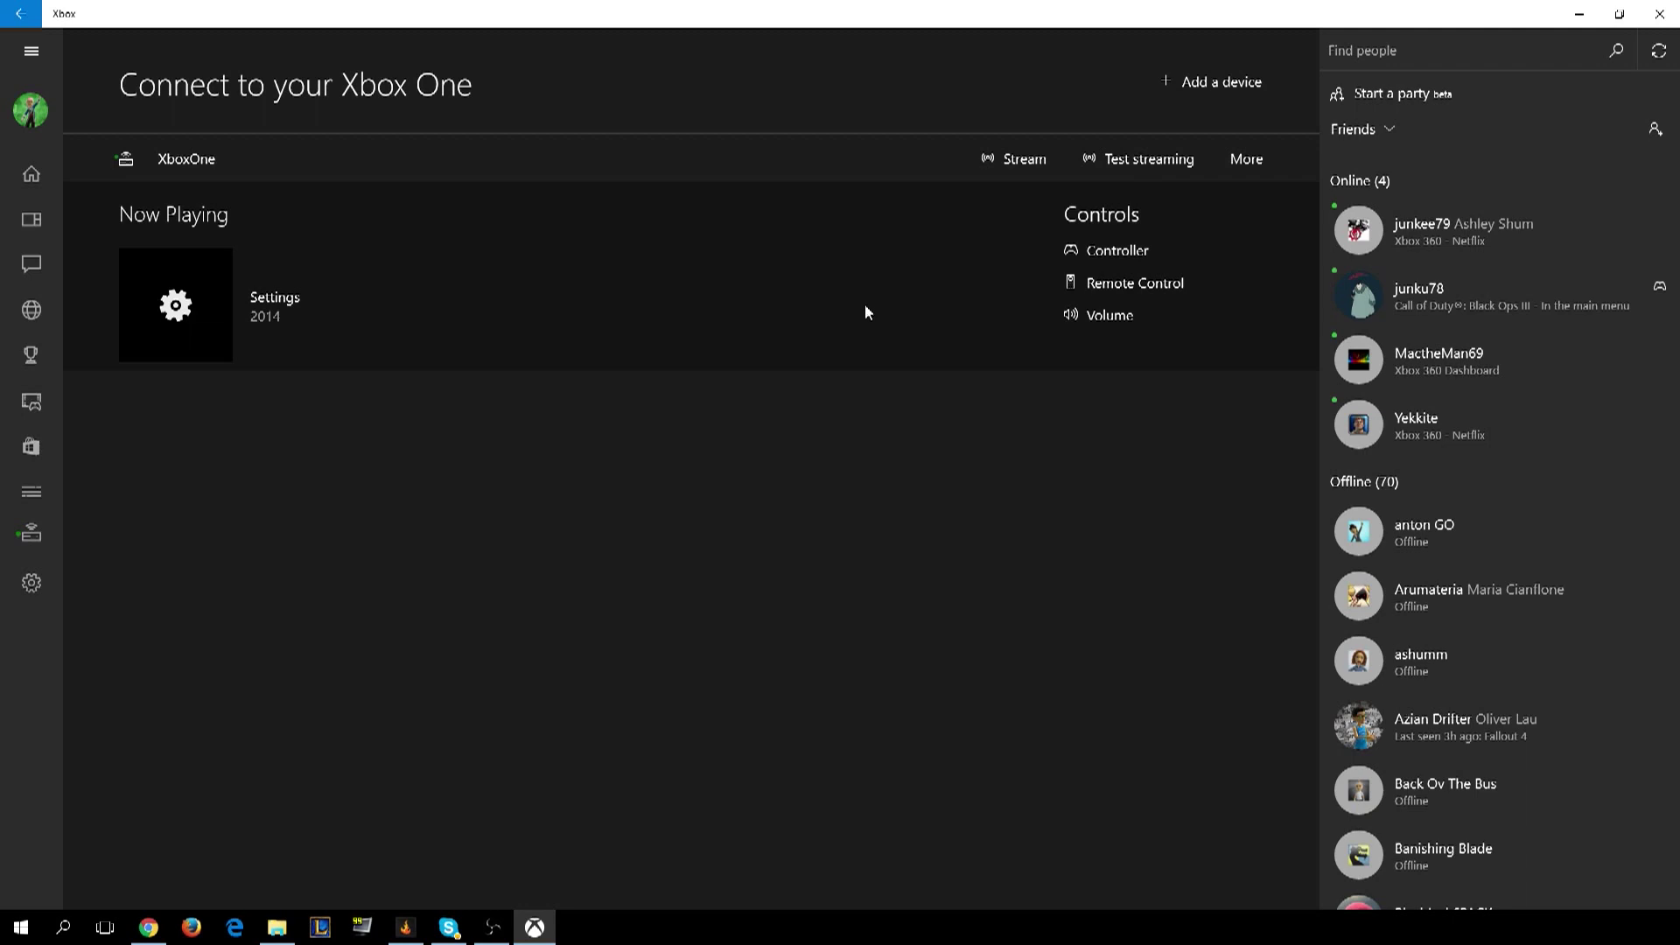
left_click(1005, 171)
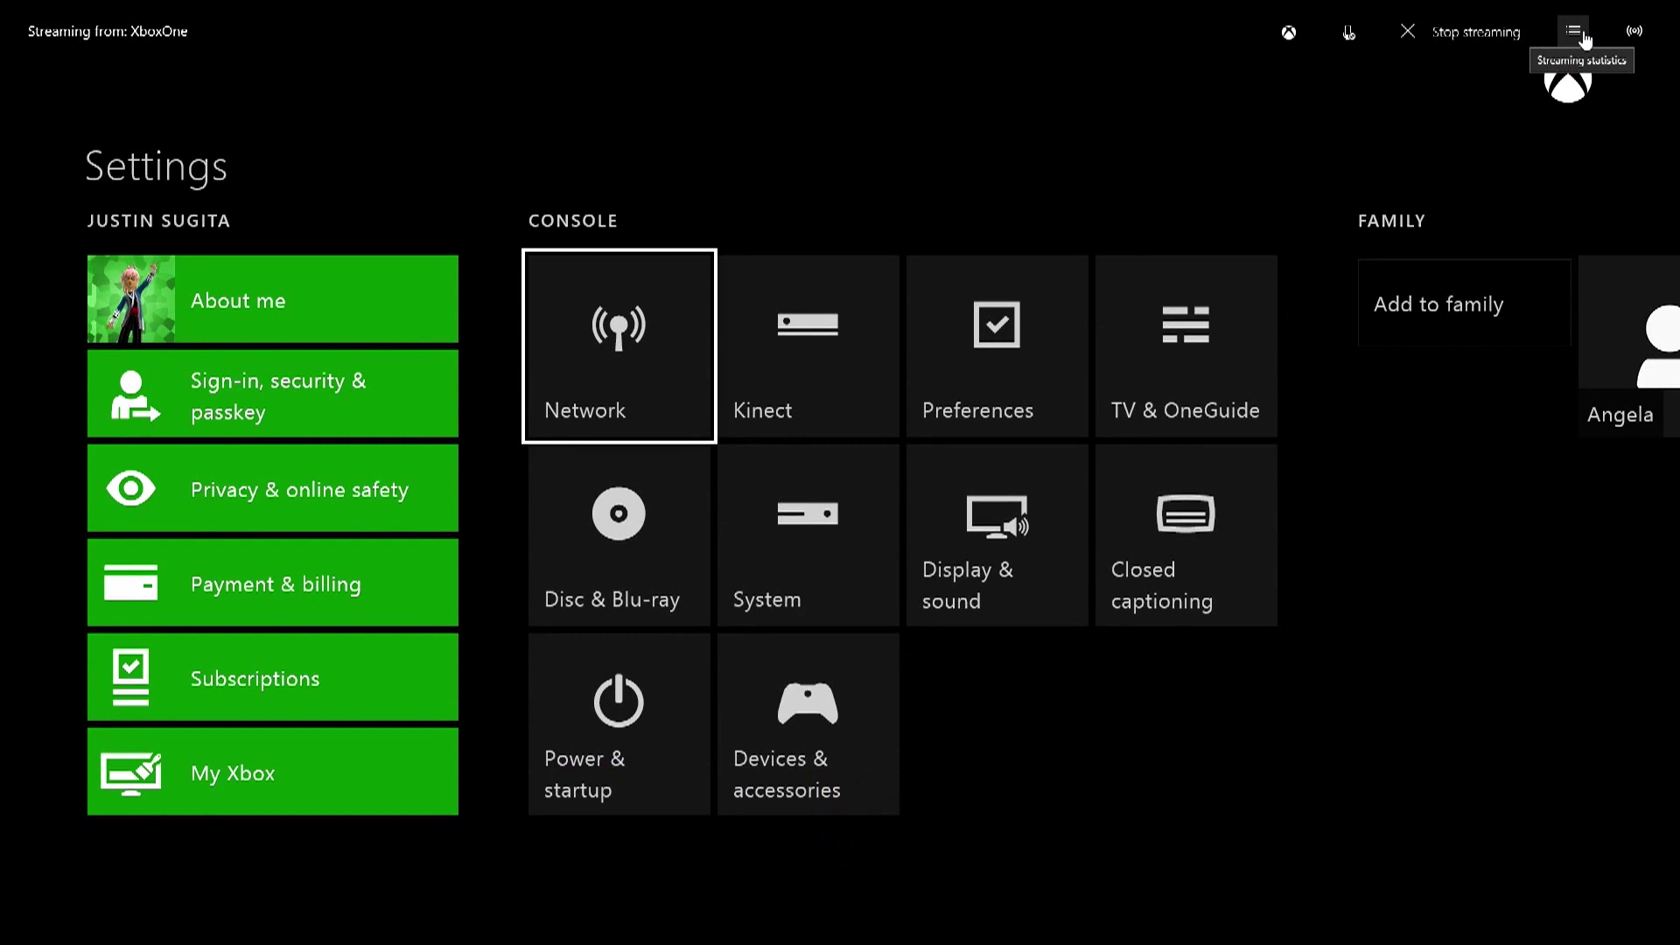
Show the Total Bandwidth graph and take the streamed console from Settings back to Home.
left_click(1580, 34)
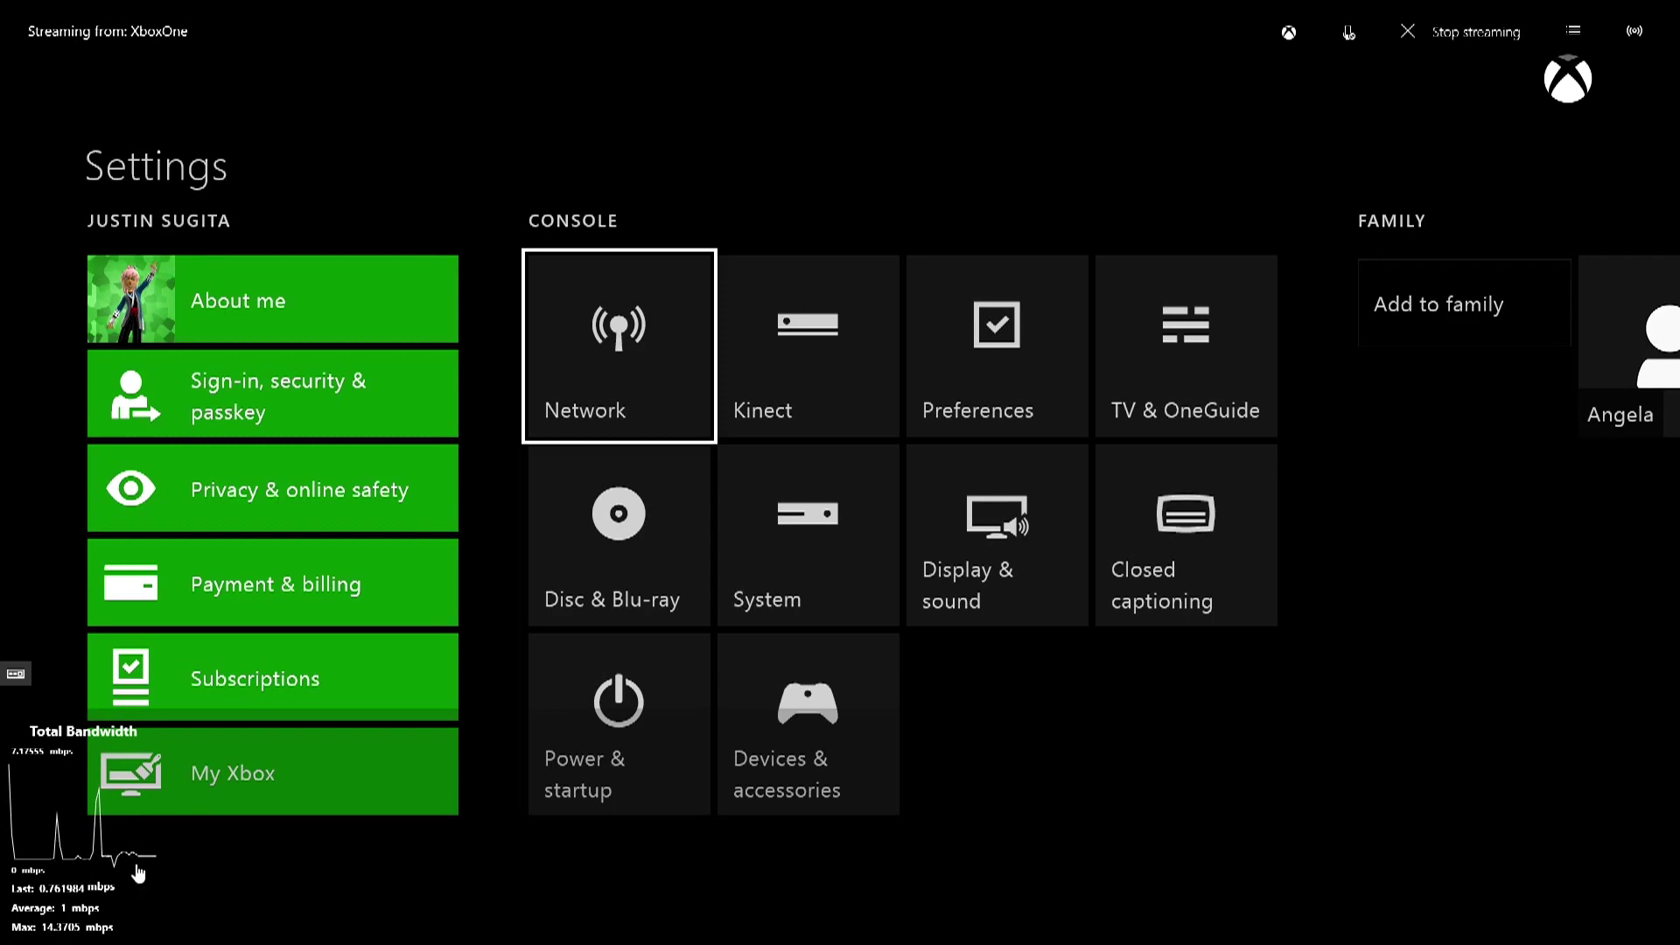
key("Right")
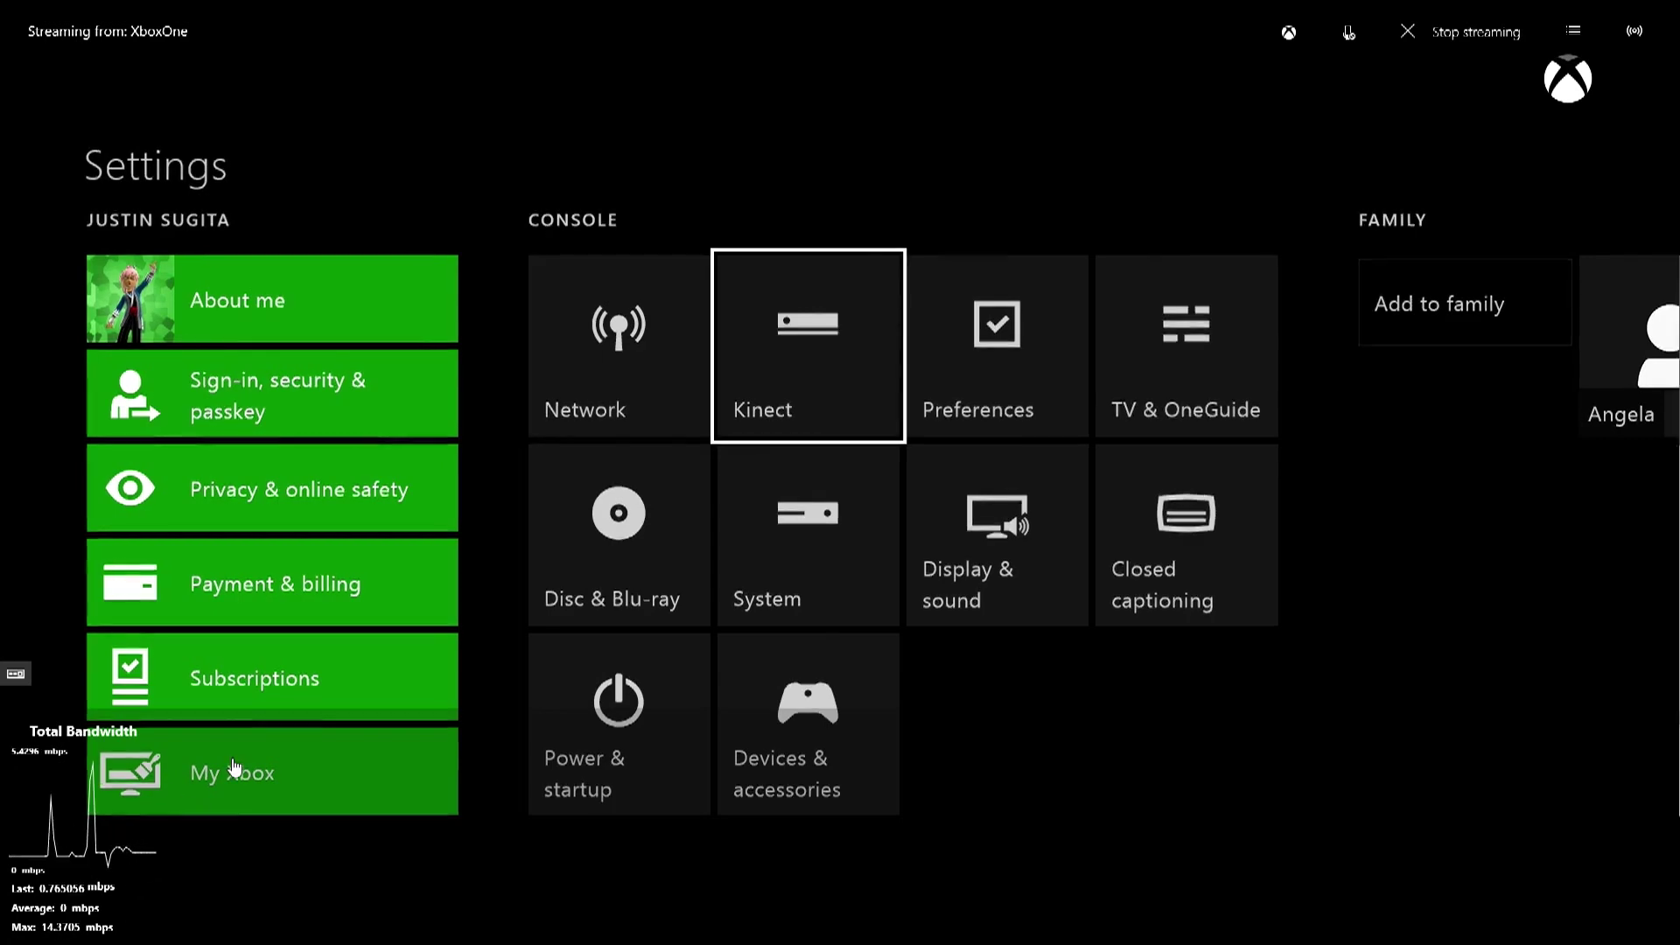
key("Escape")
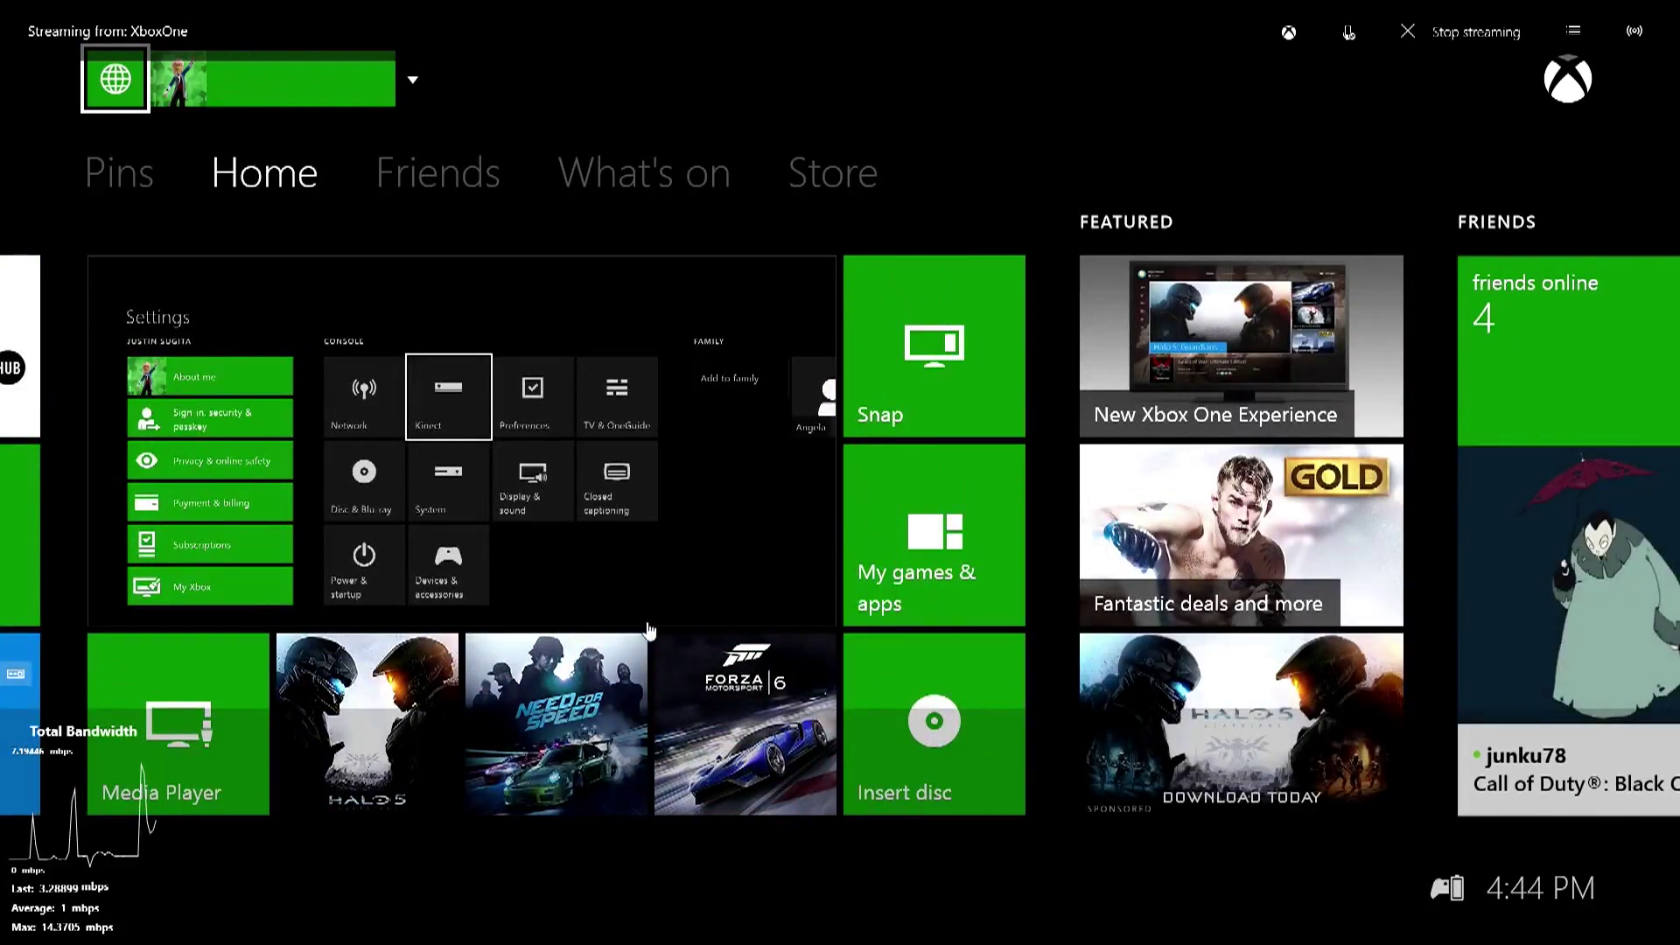
left_click(1634, 31)
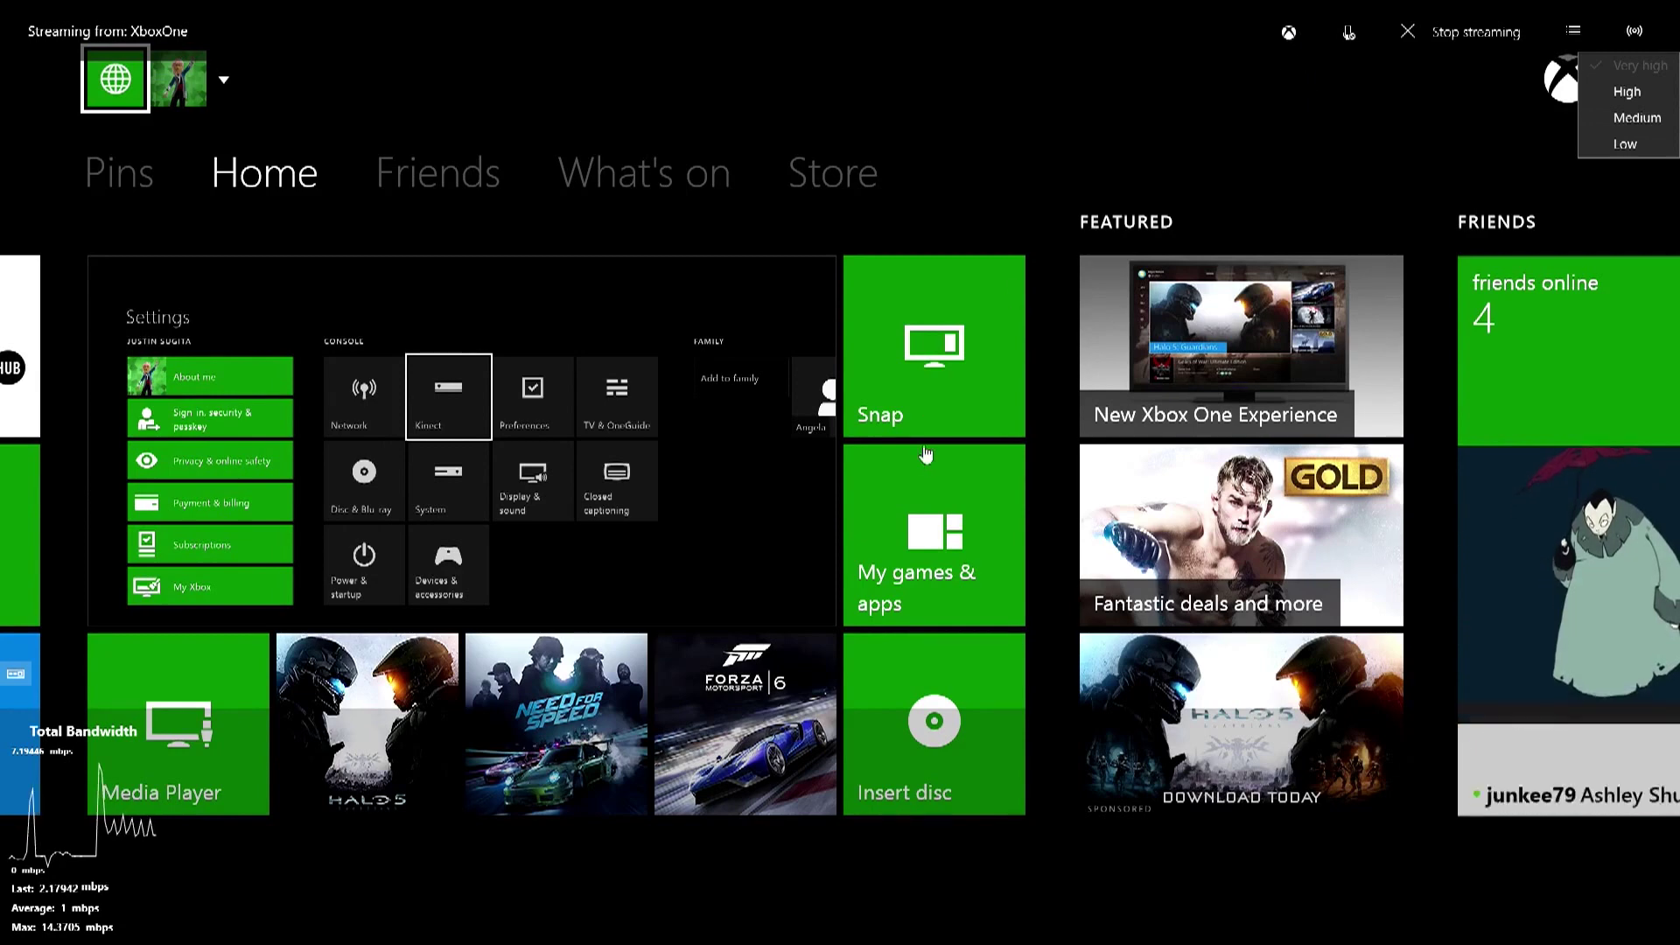
Close the quality choices, open My games & apps on the streamed console, then return Home.
left_click(926, 593)
key("Right")
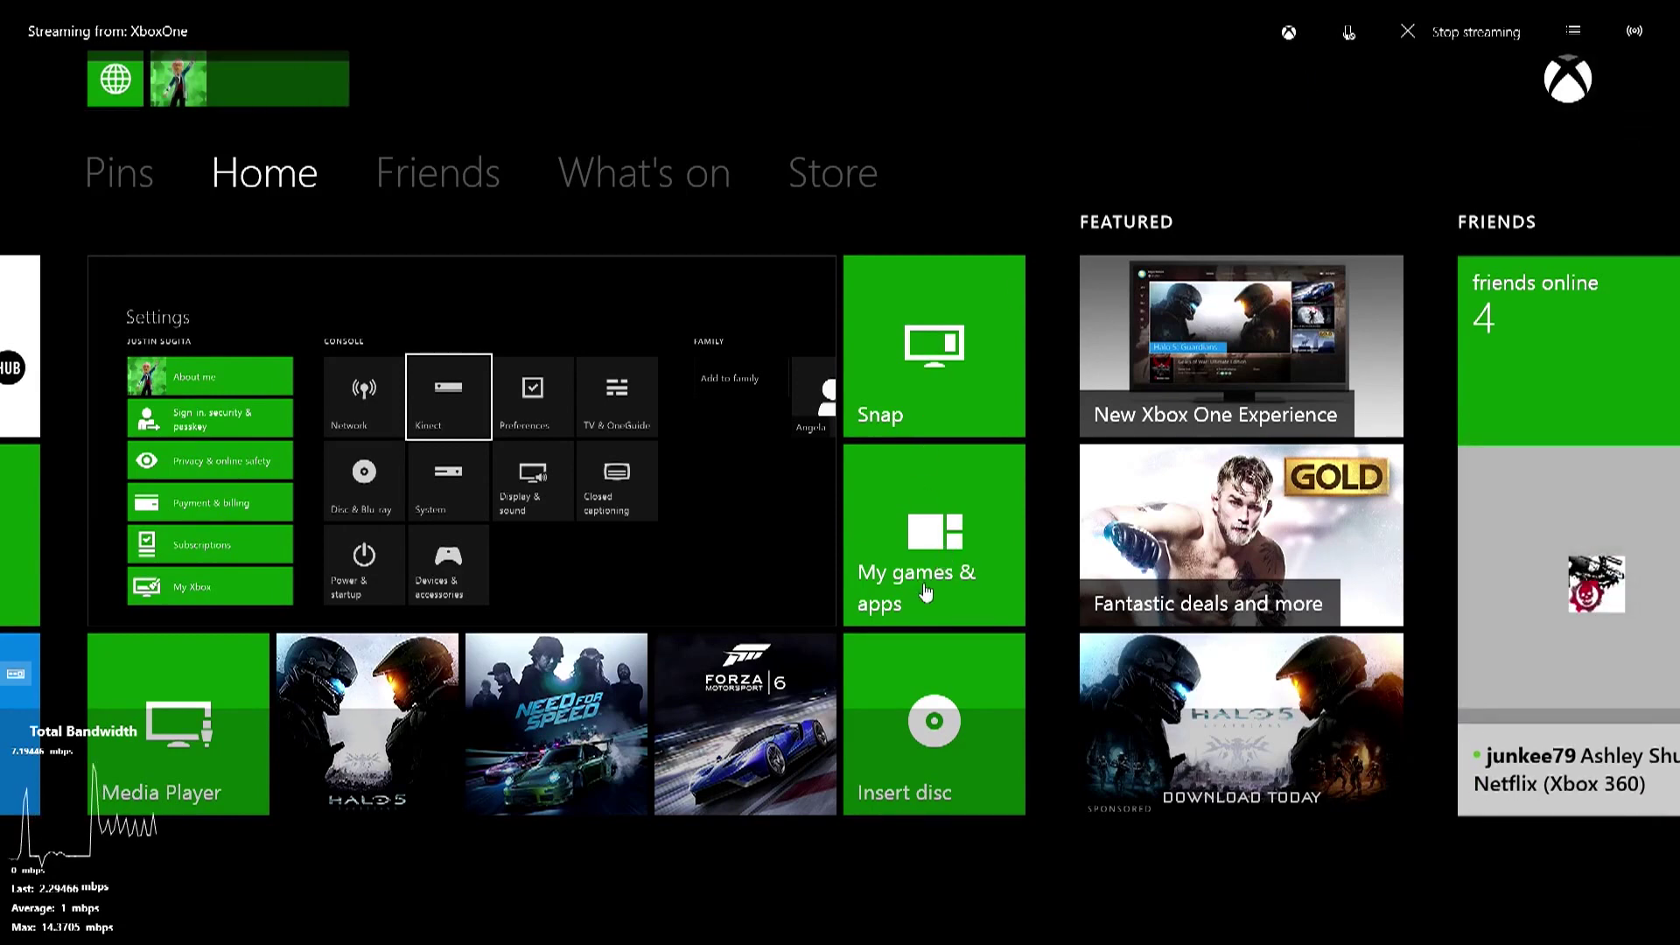
key("Down")
key("Right")
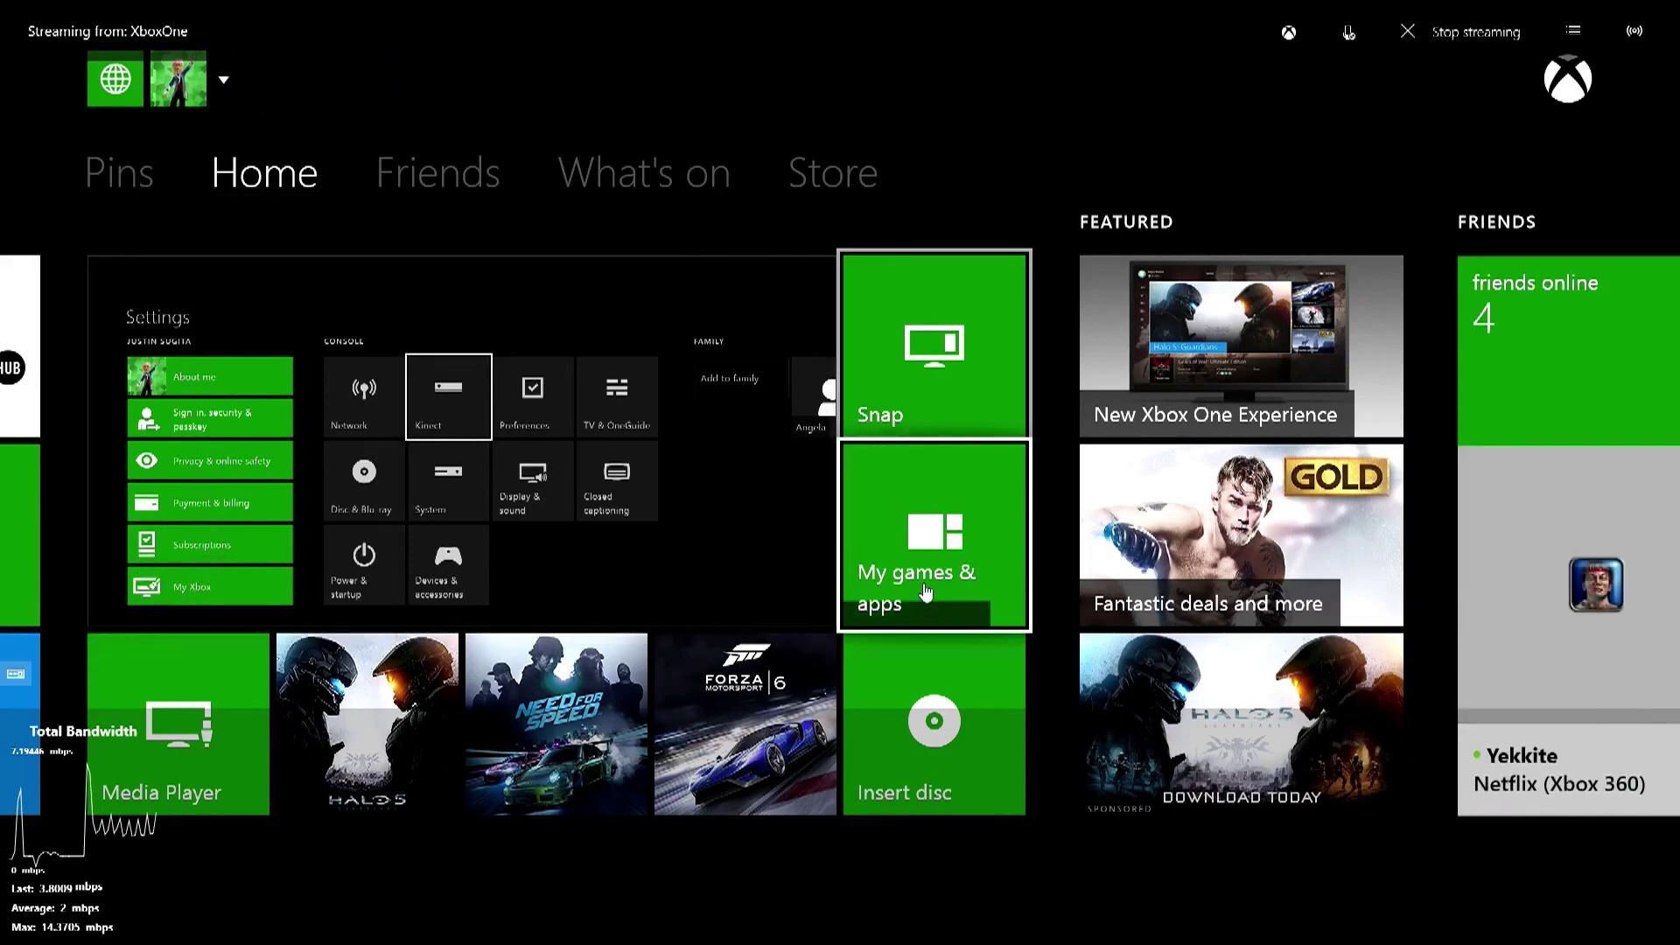
key("Return")
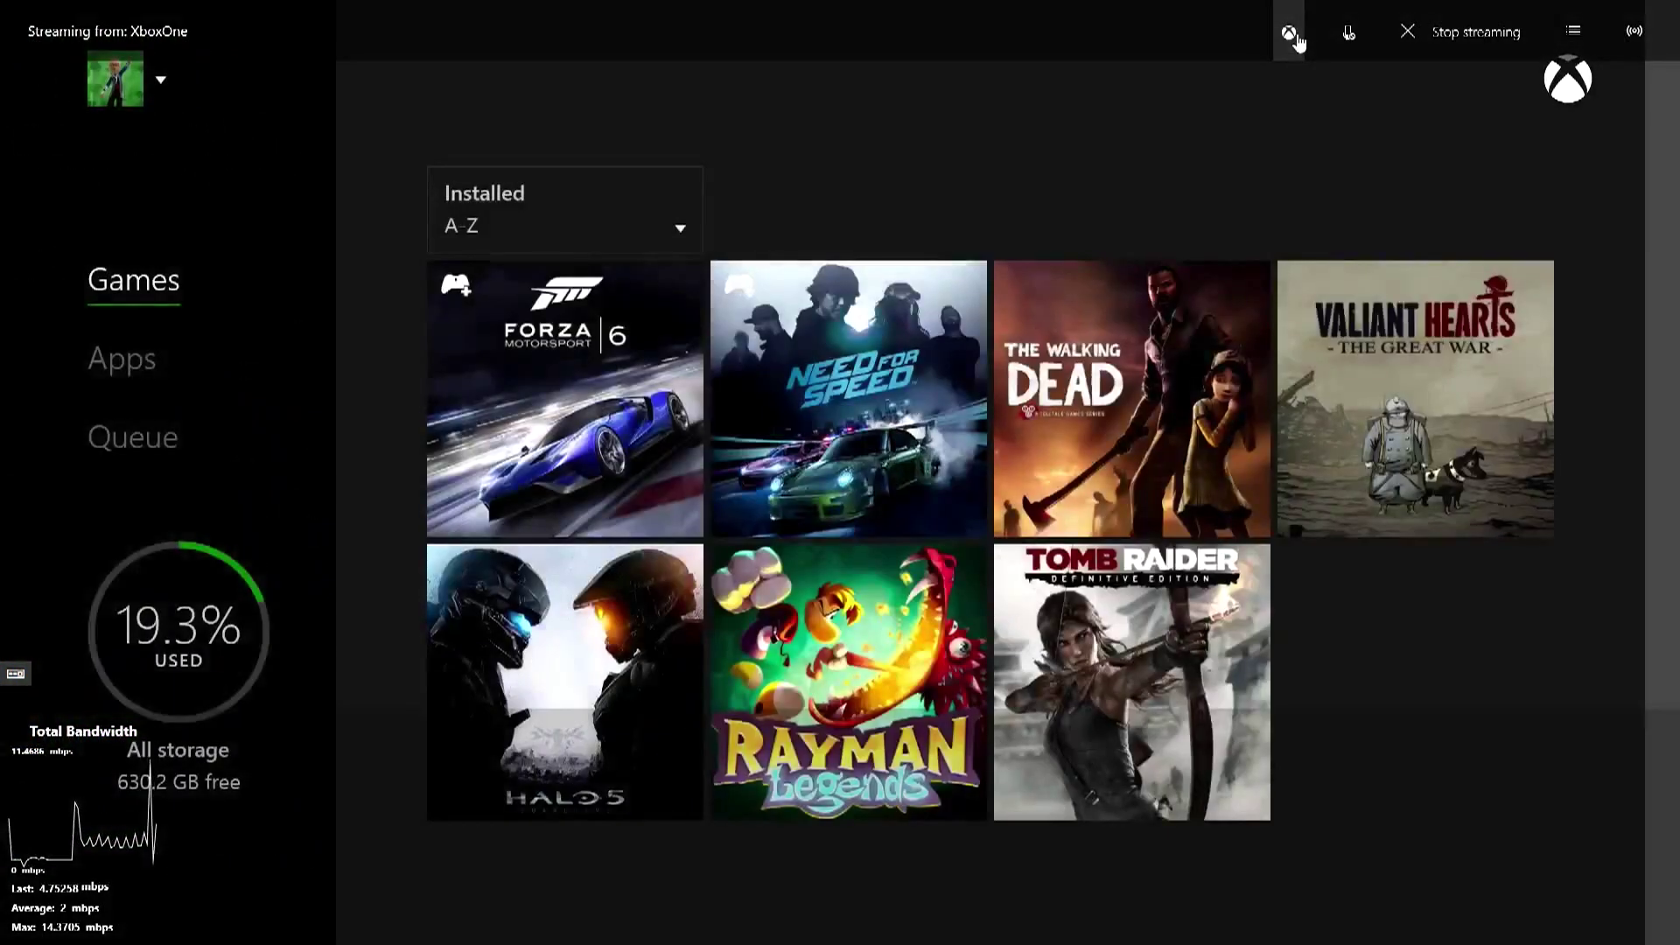
left_click(1292, 35)
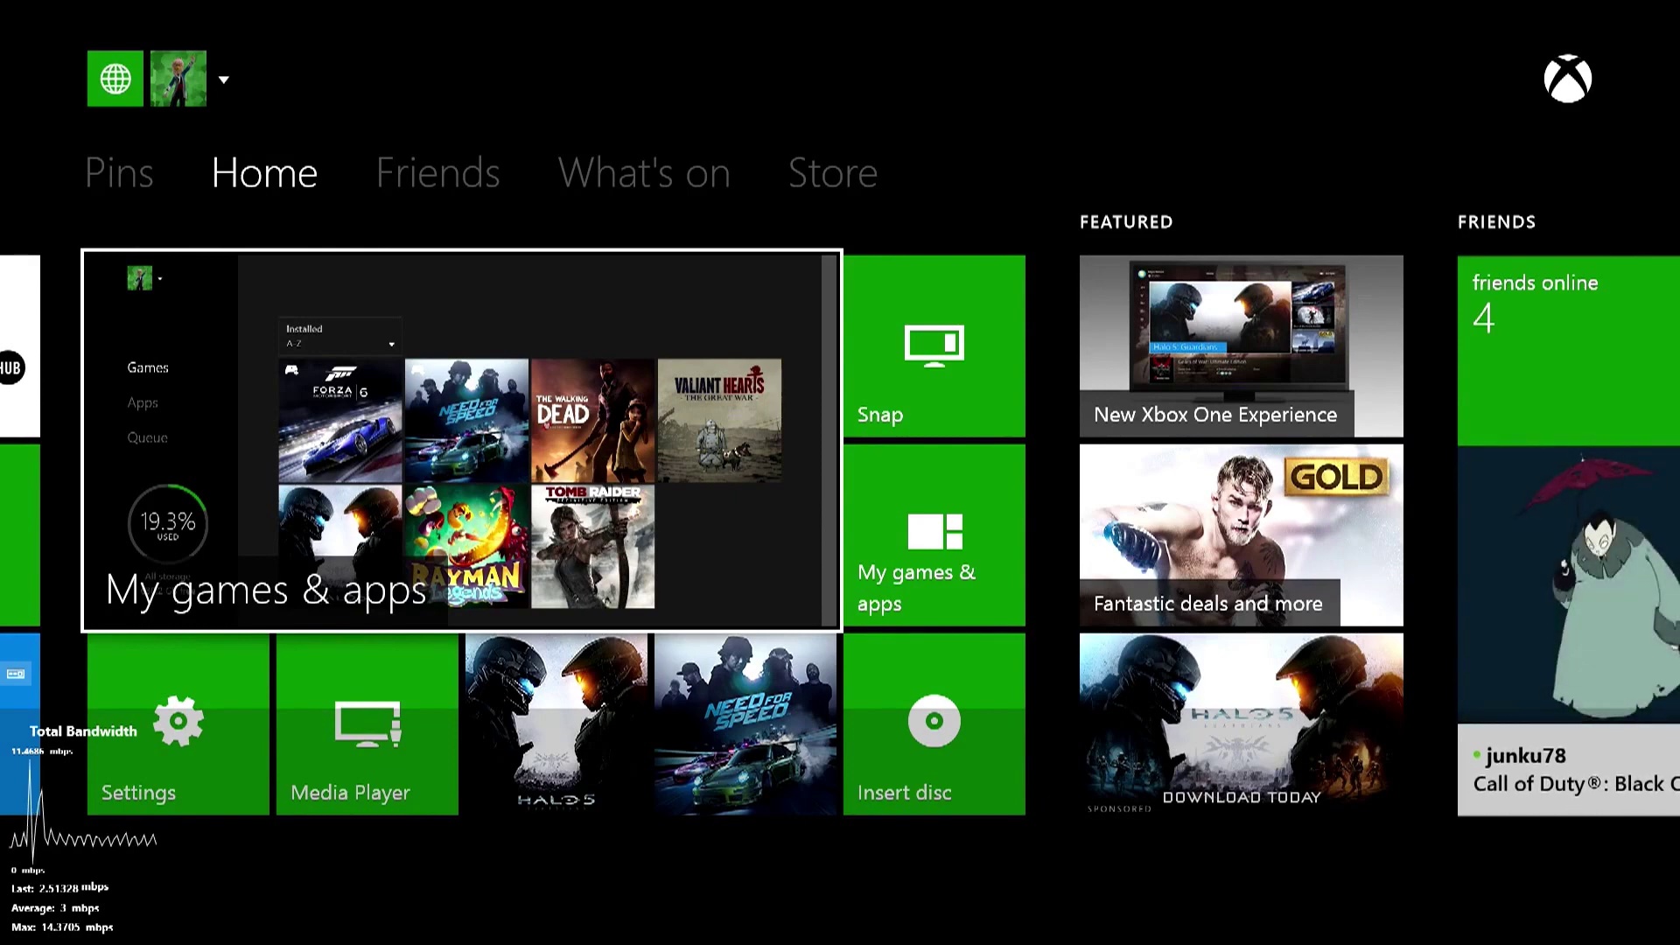
Step focus around the Home tiles, ending on the Snap tile.
key("Right")
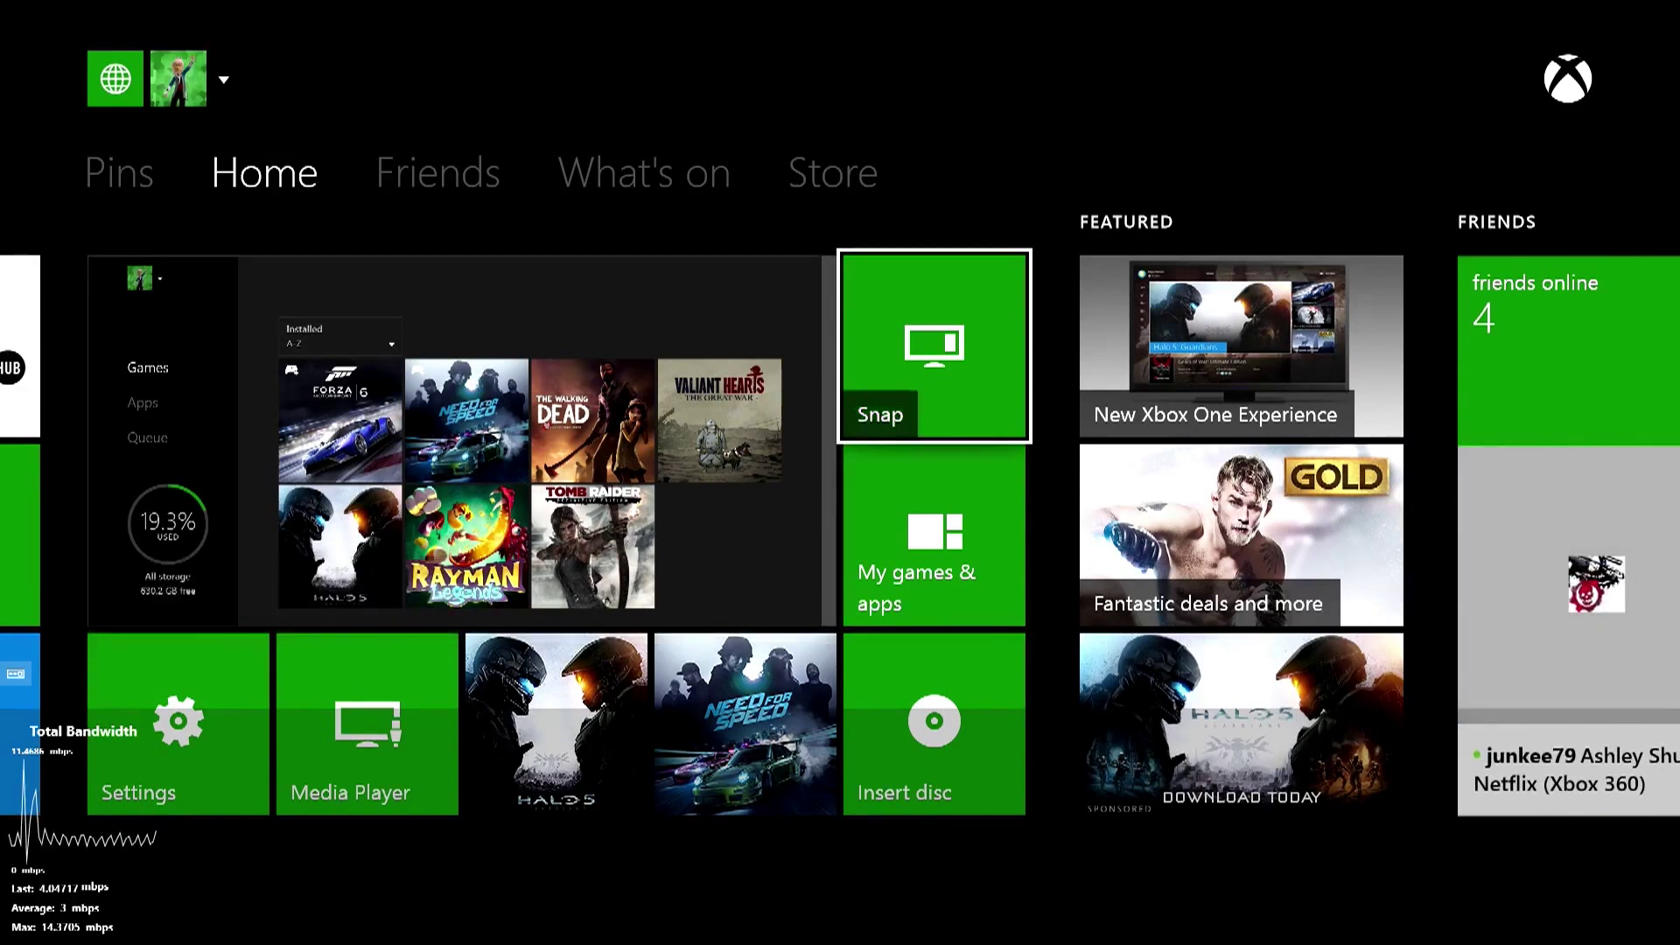
key("Left")
key("Down")
key("Up")
key("Right")
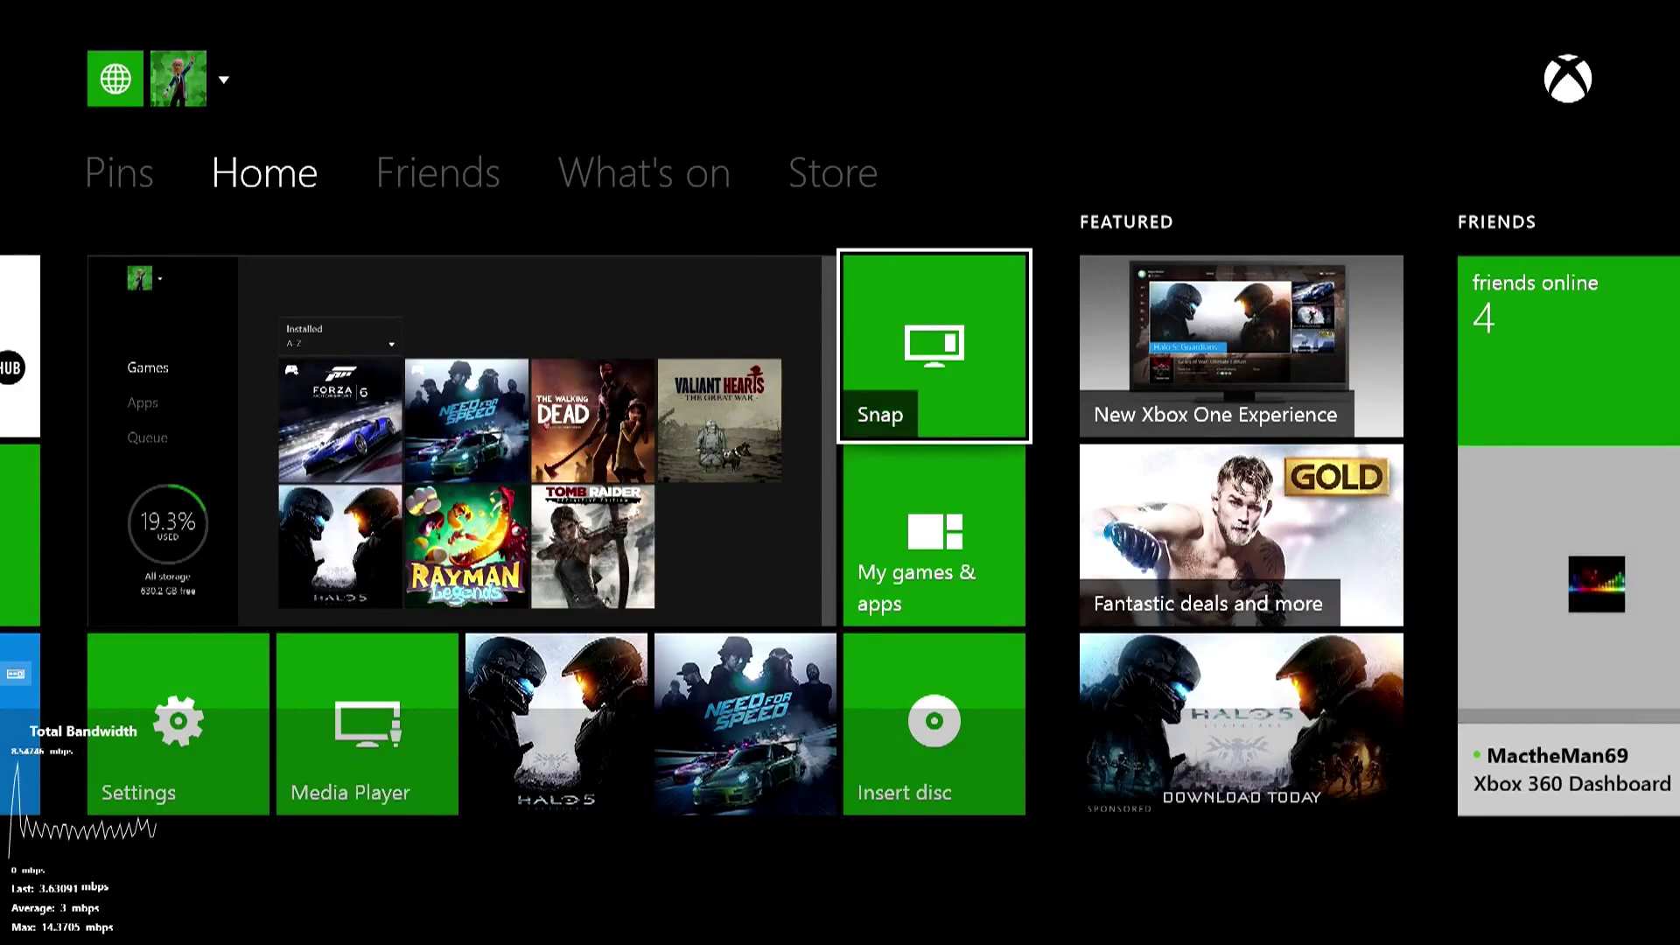
Stop streaming and run Test streaming, which passes at Low, Medium, High and Very high.
mouse_move(1575, 32)
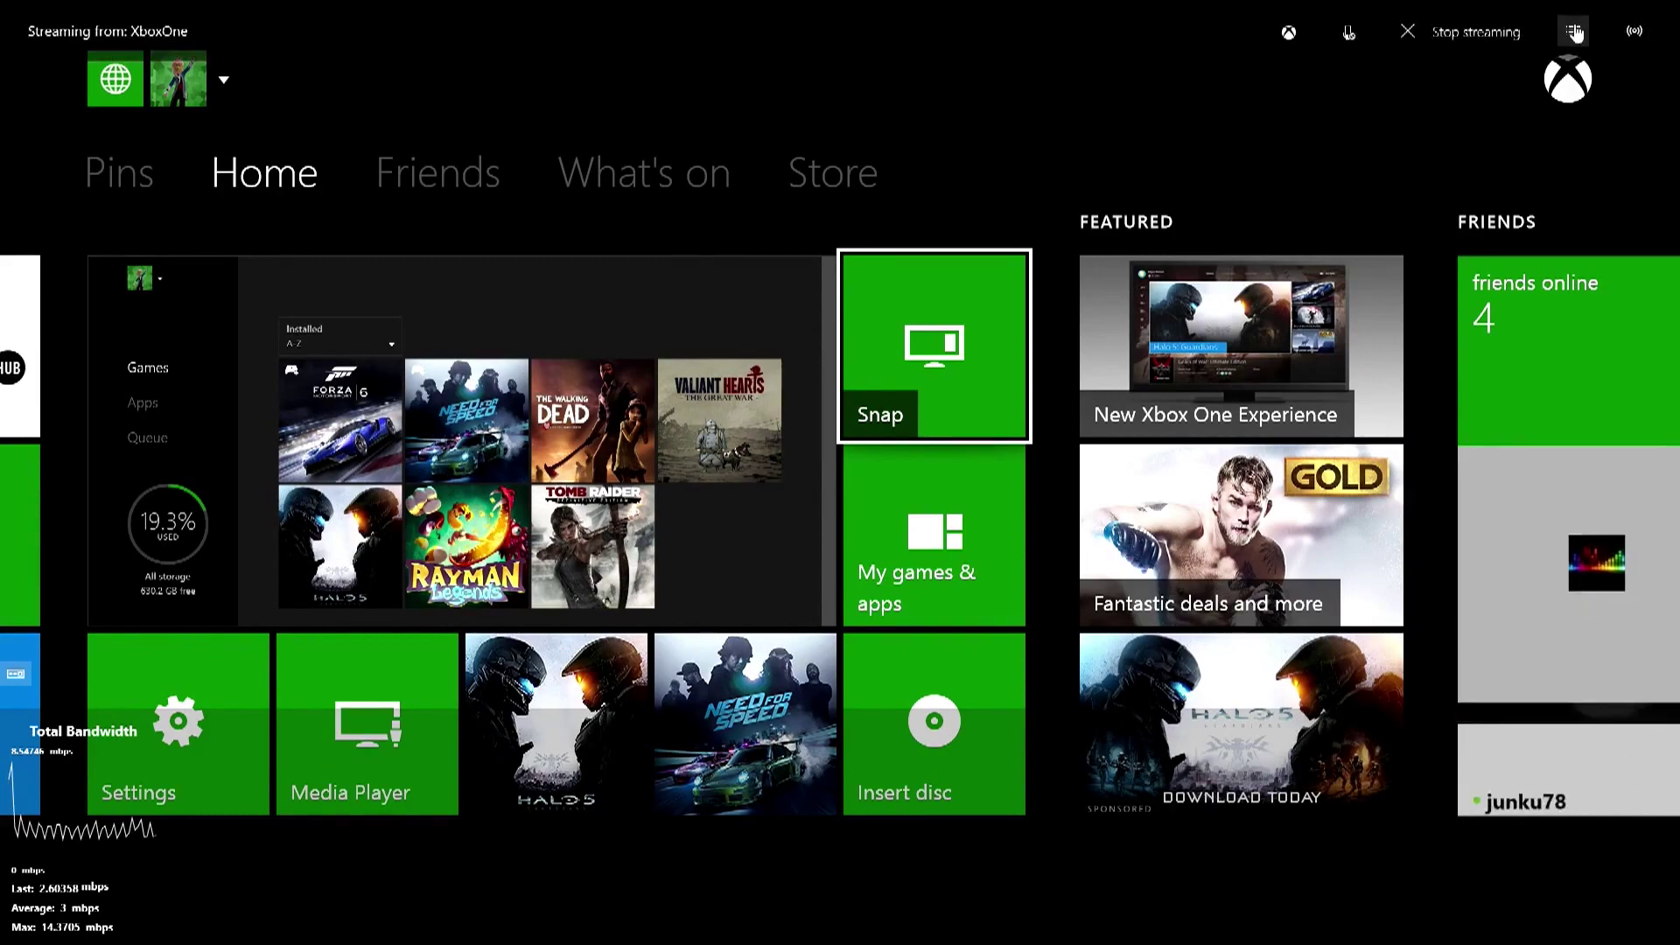
left_click(1575, 33)
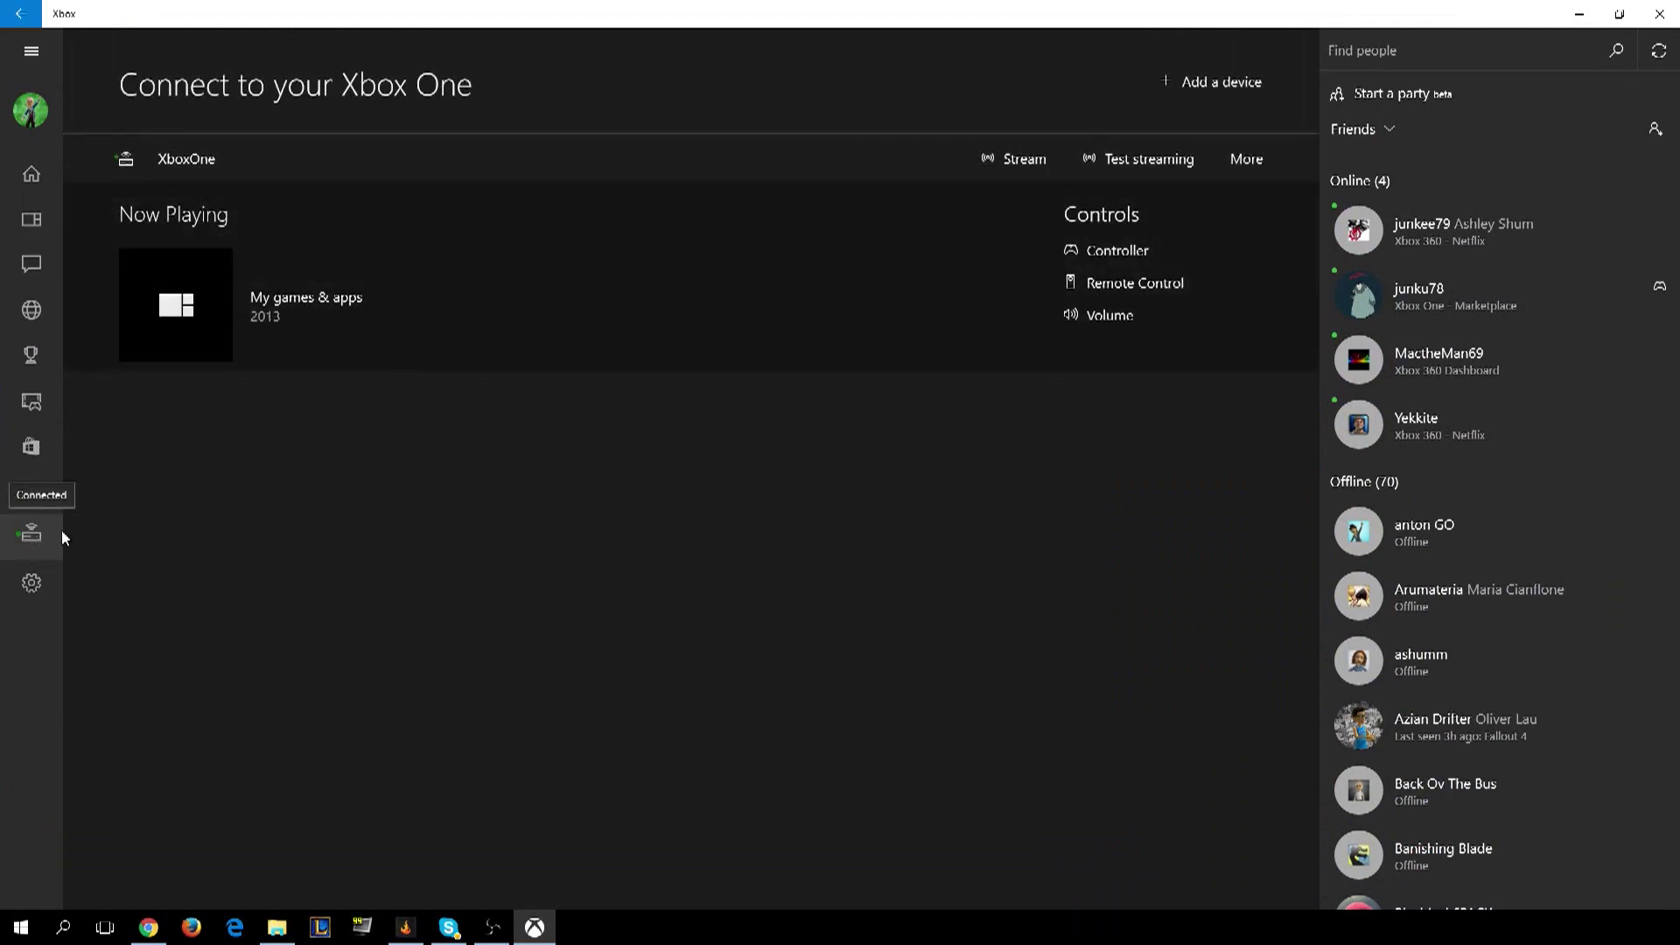
left_click(1120, 162)
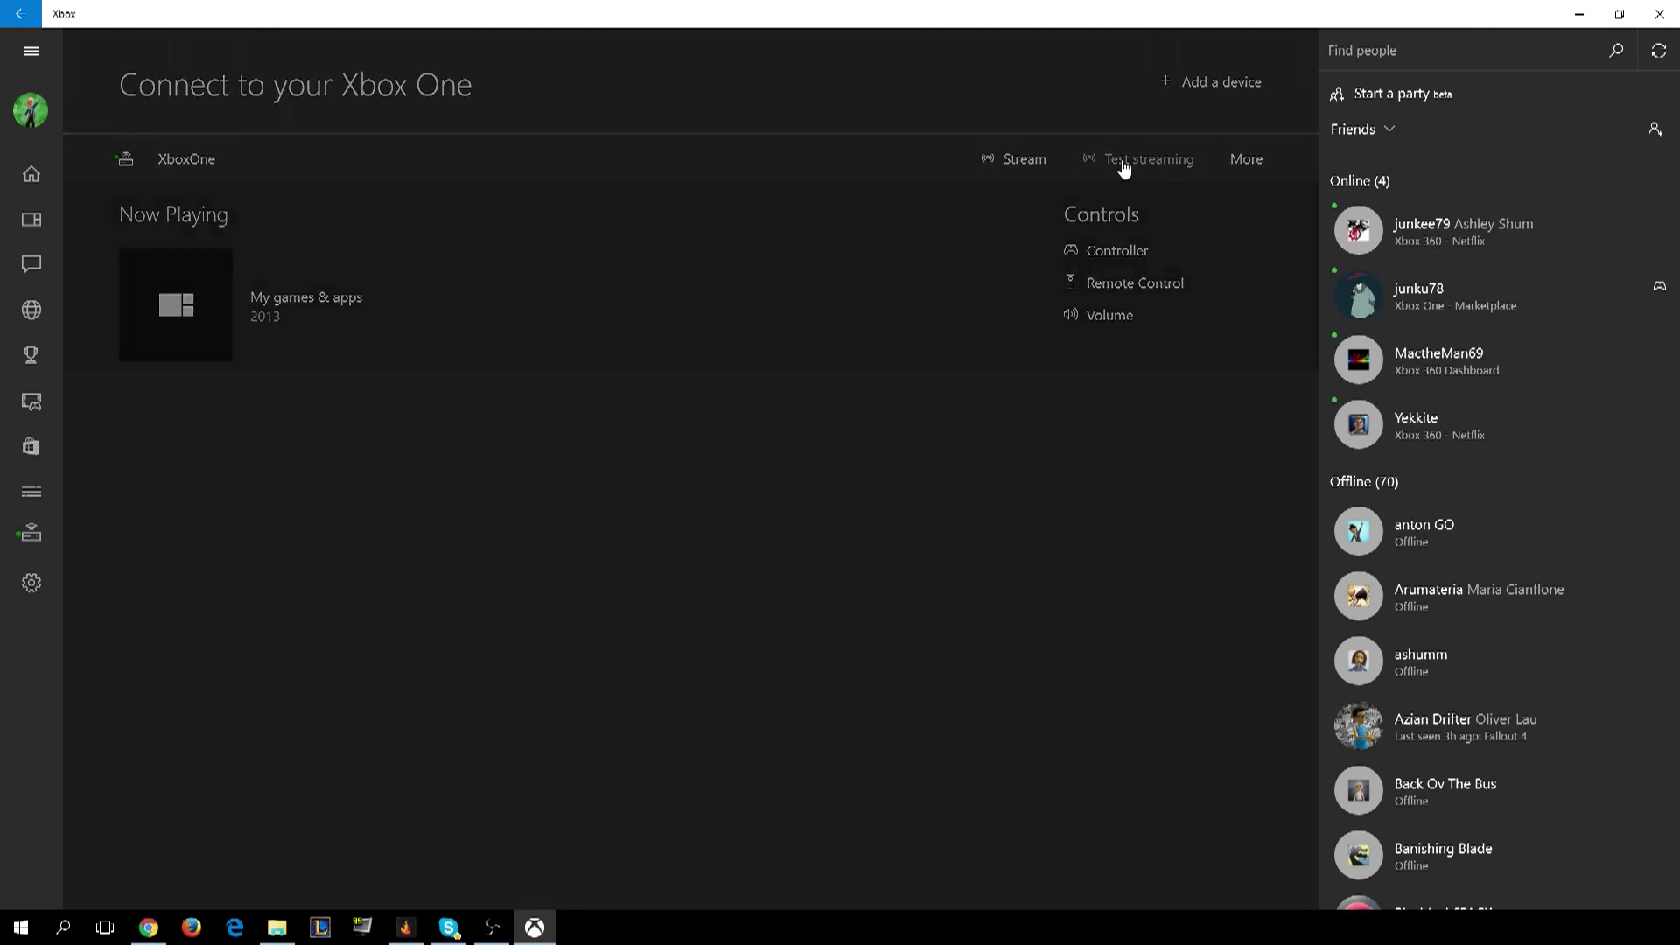
left_click(175, 199)
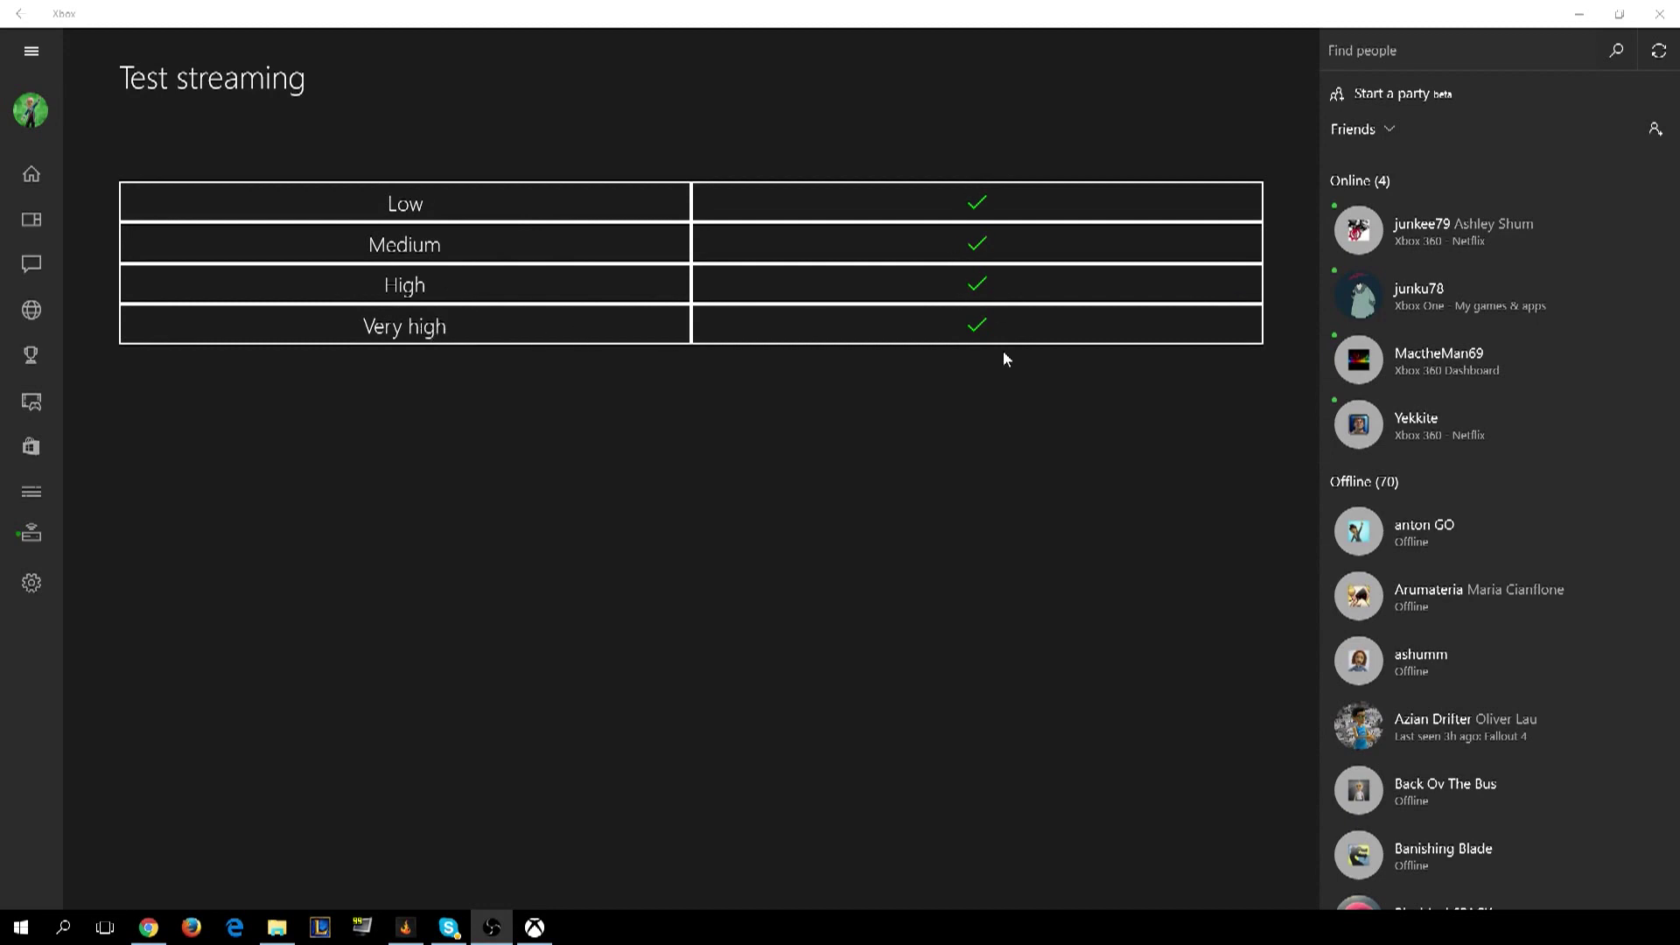
Stream XboxOne again from the Connect page with quality set to Medium.
left_click(32, 533)
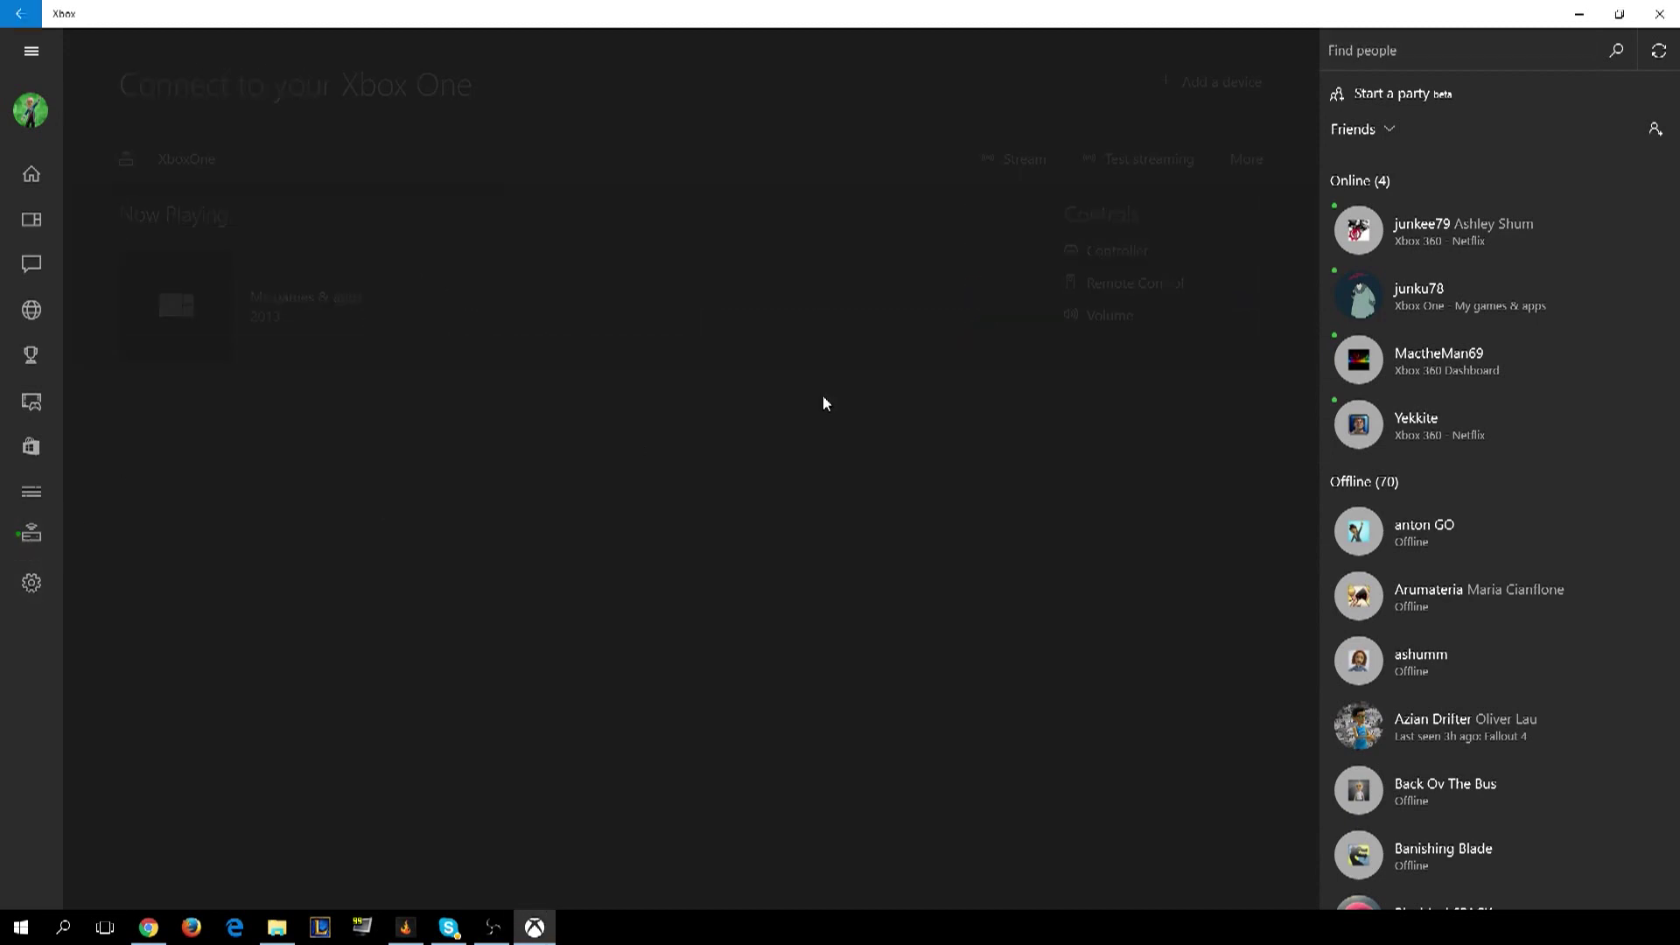
left_click(991, 167)
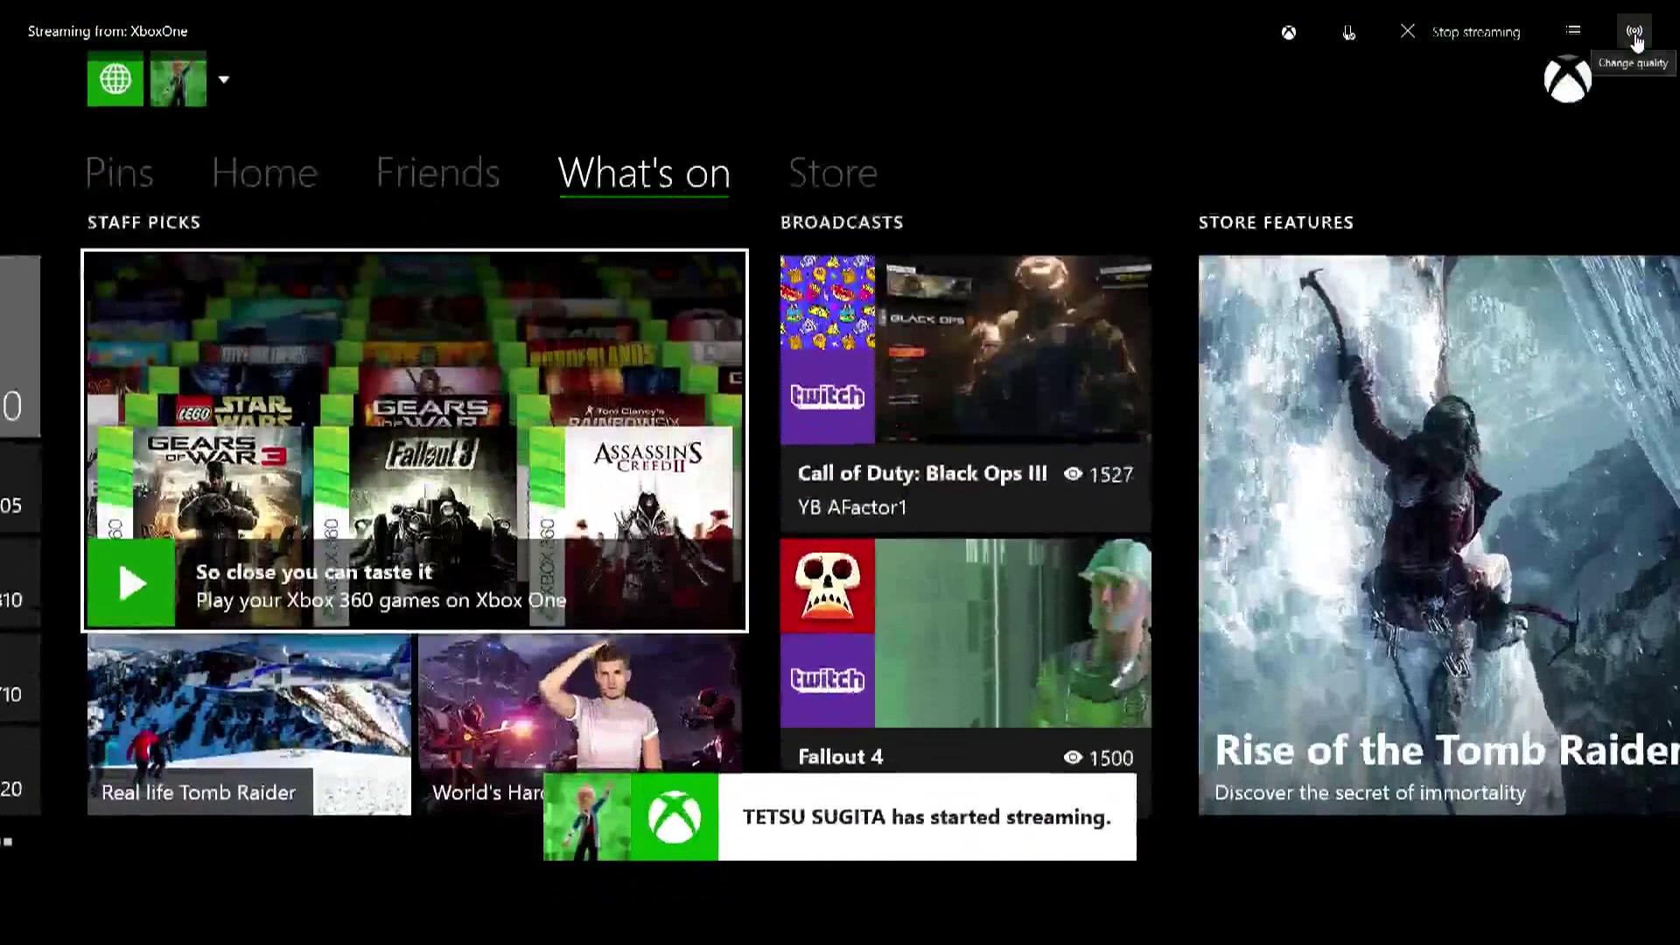
left_click(1635, 35)
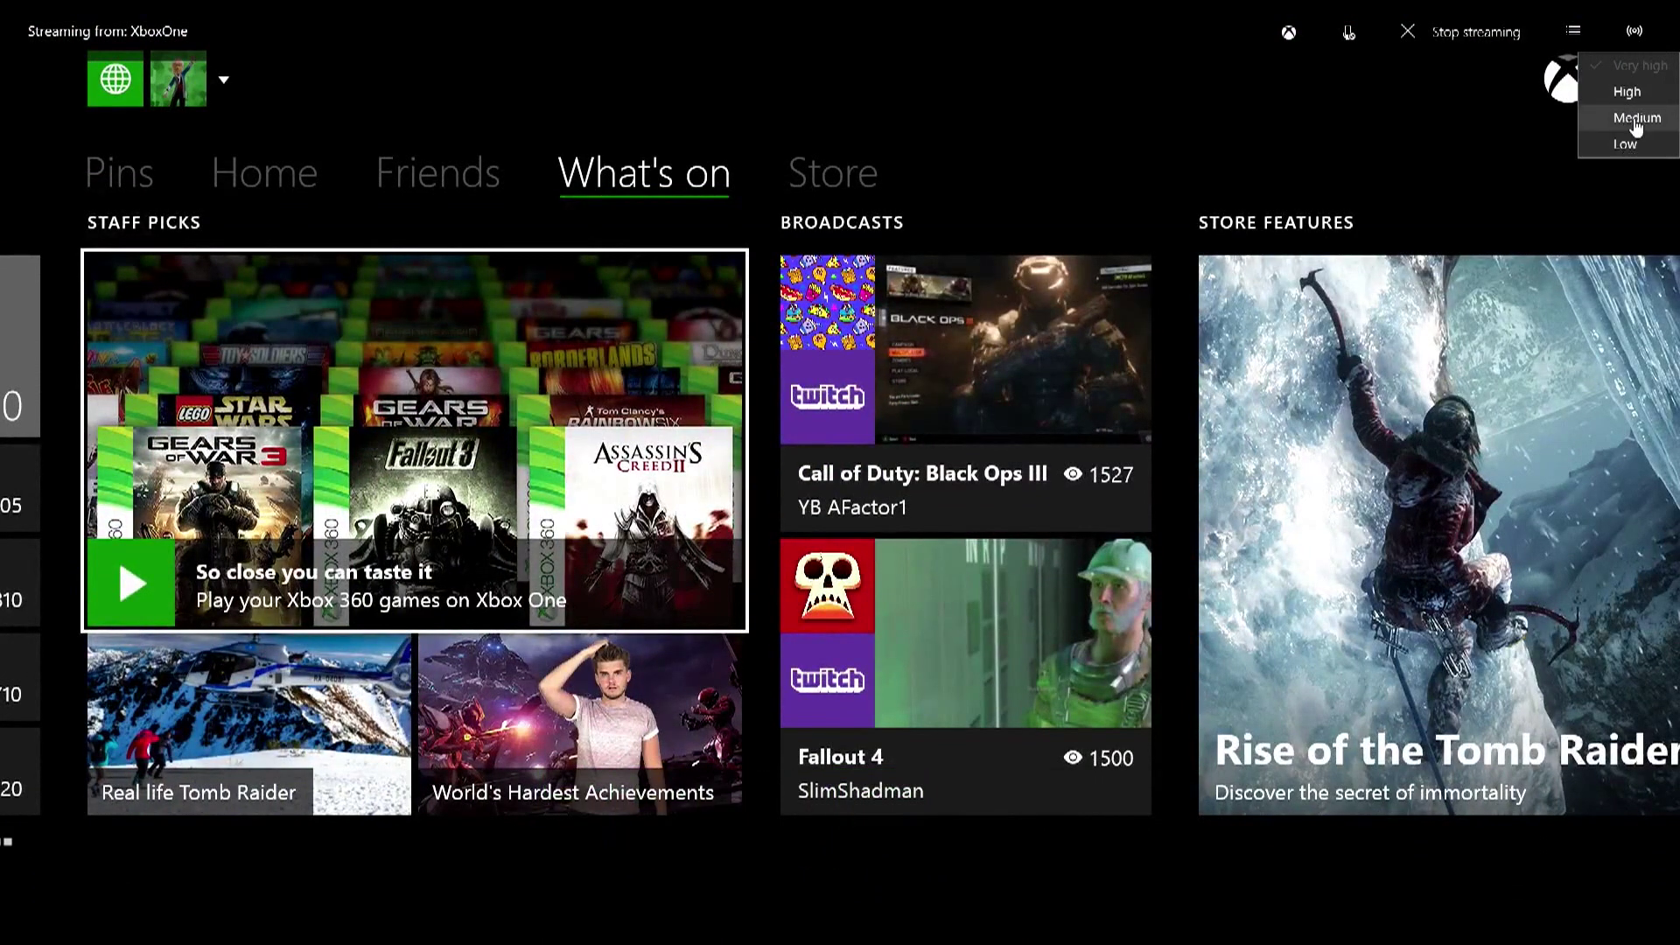
left_click(1635, 123)
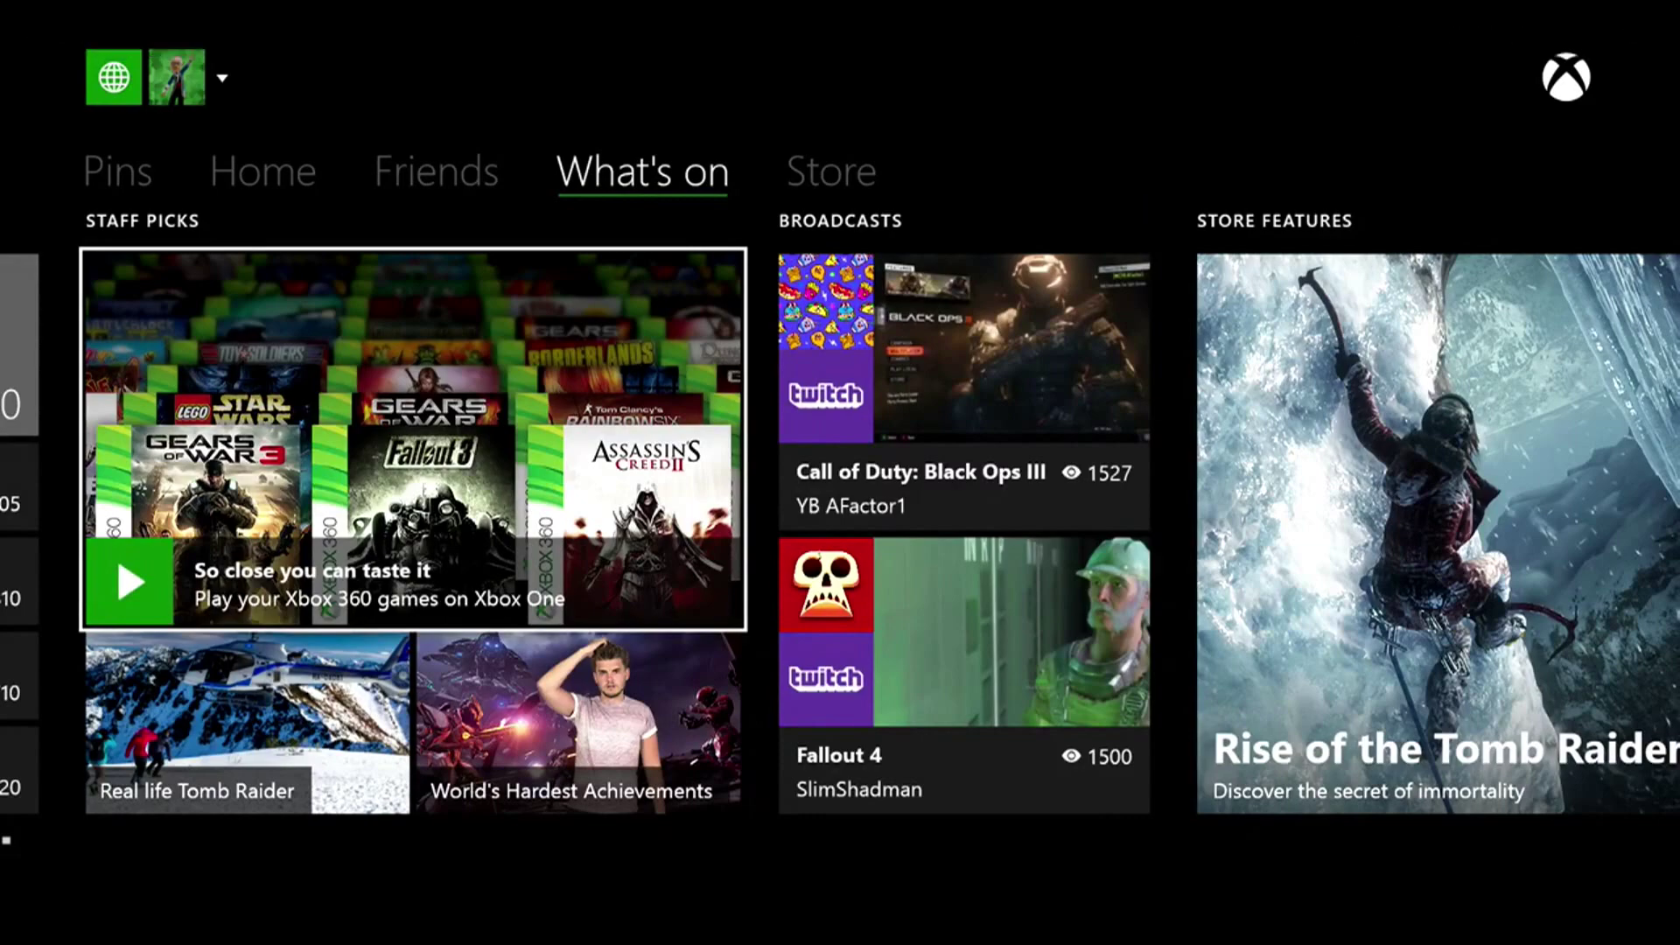
Move the streamed console from What's on to its Home tab, focusing My games & apps.
key("Right")
key("Left")
key("Left")
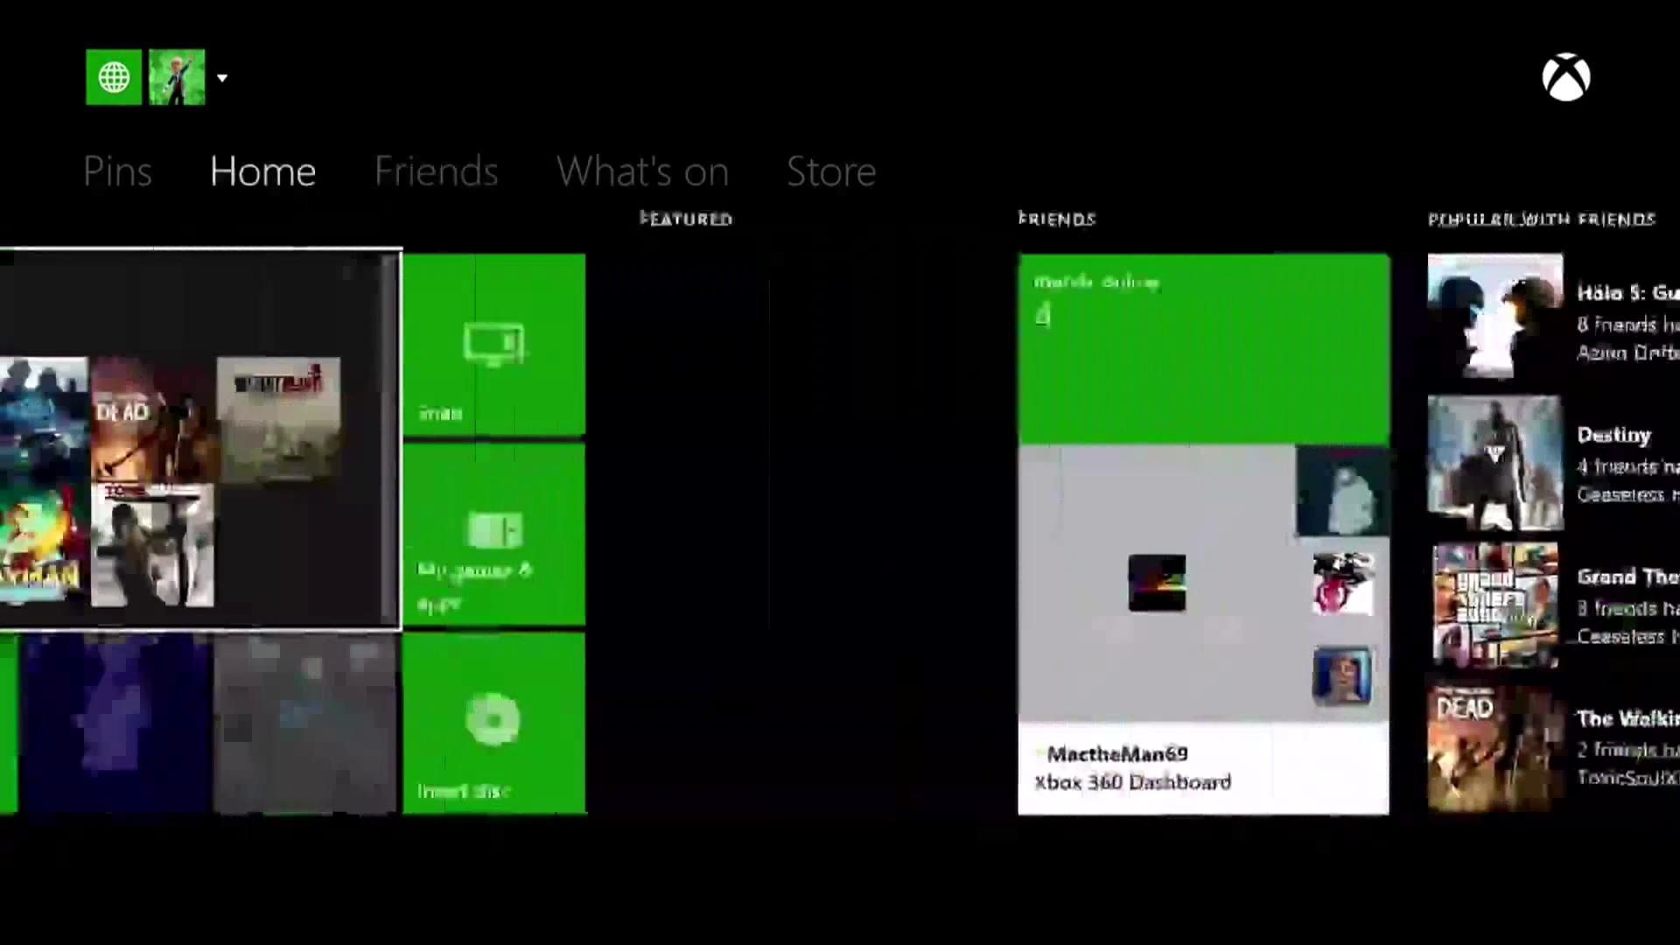
key("Left")
key("Right")
key("Right")
key("Right")
key("Right")
key("Right")
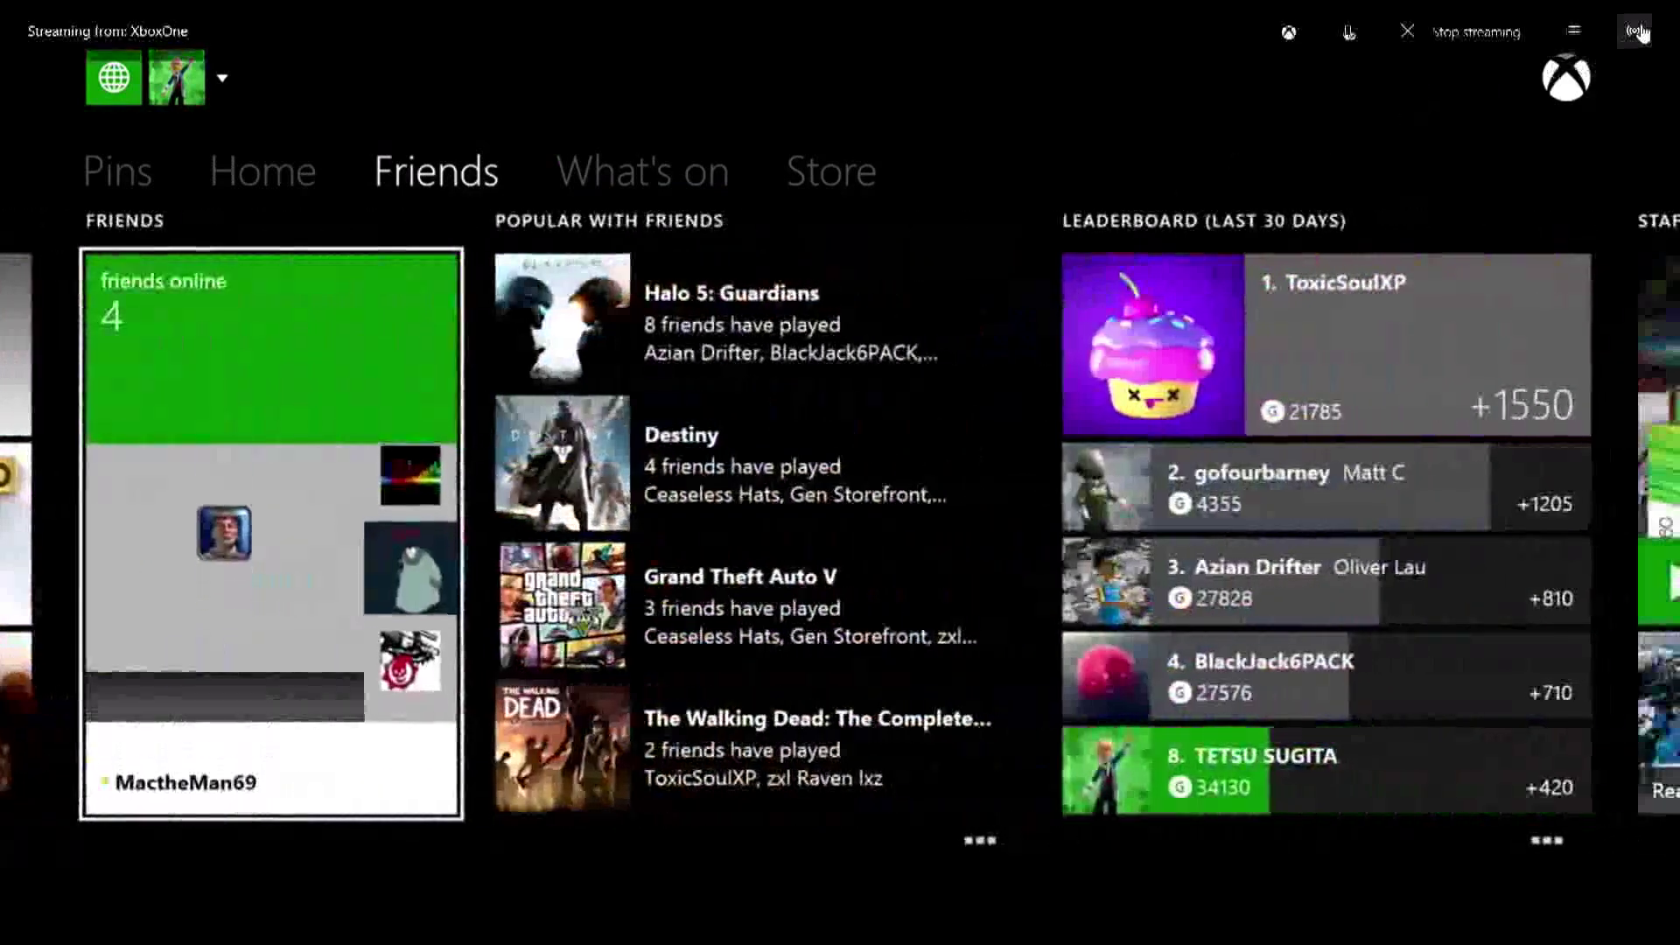
Show bandwidth statistics, pick another stream quality level, then stop streaming.
left_click(1640, 32)
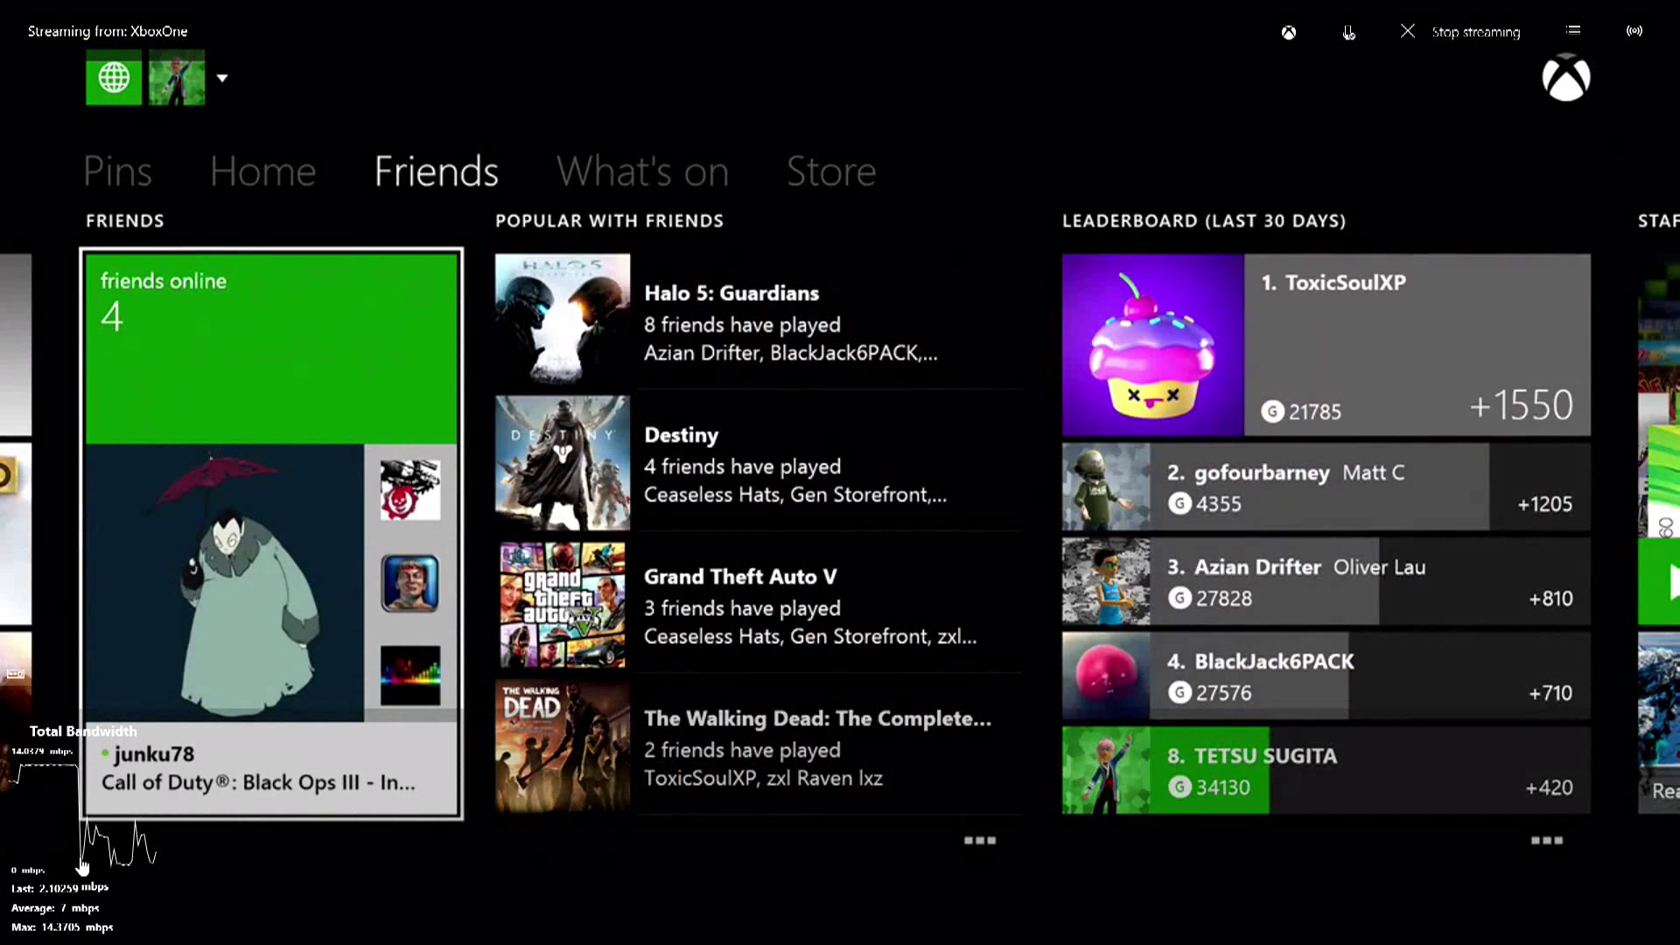
left_click(1634, 32)
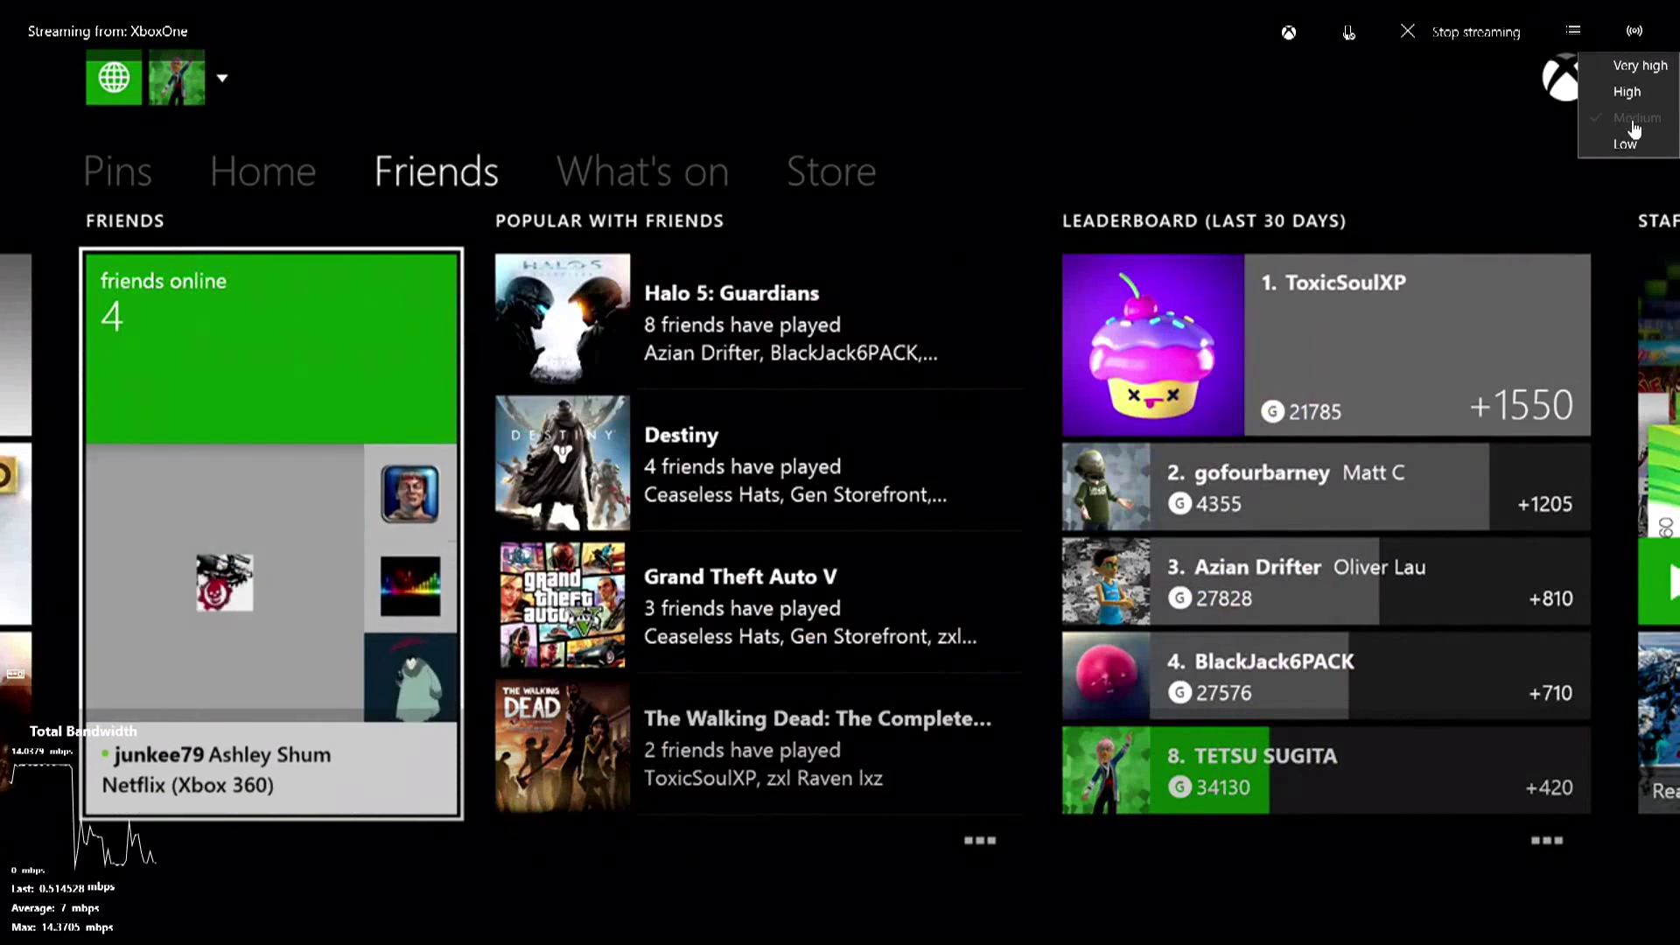
left_click(1635, 87)
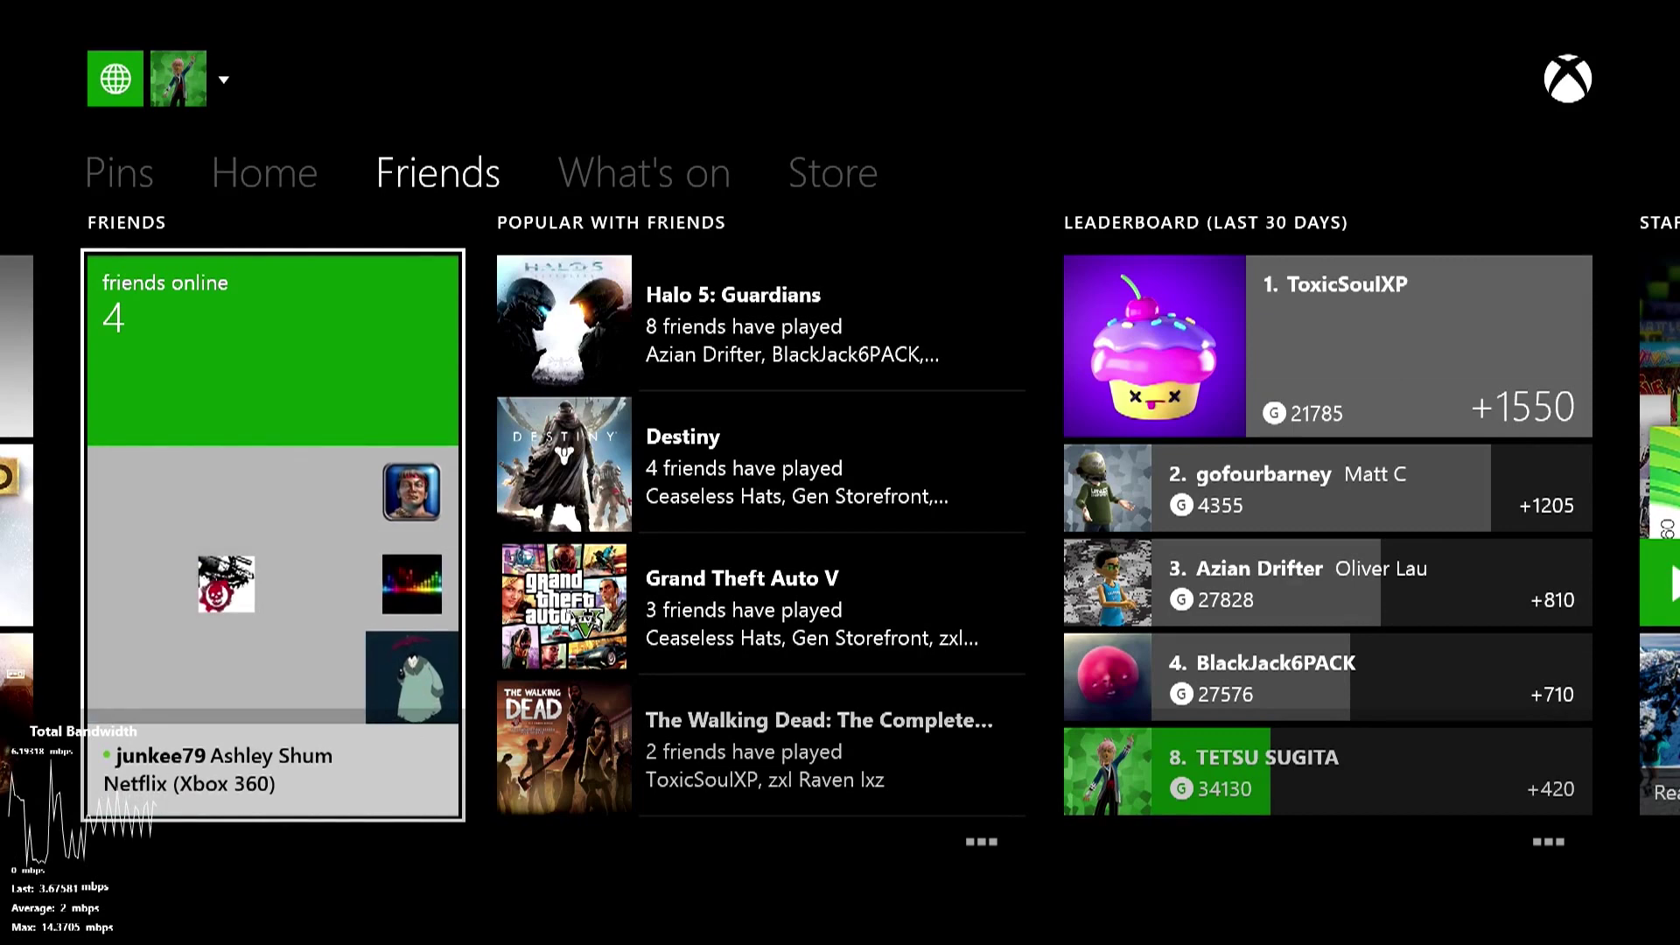
mouse_move(1322, 149)
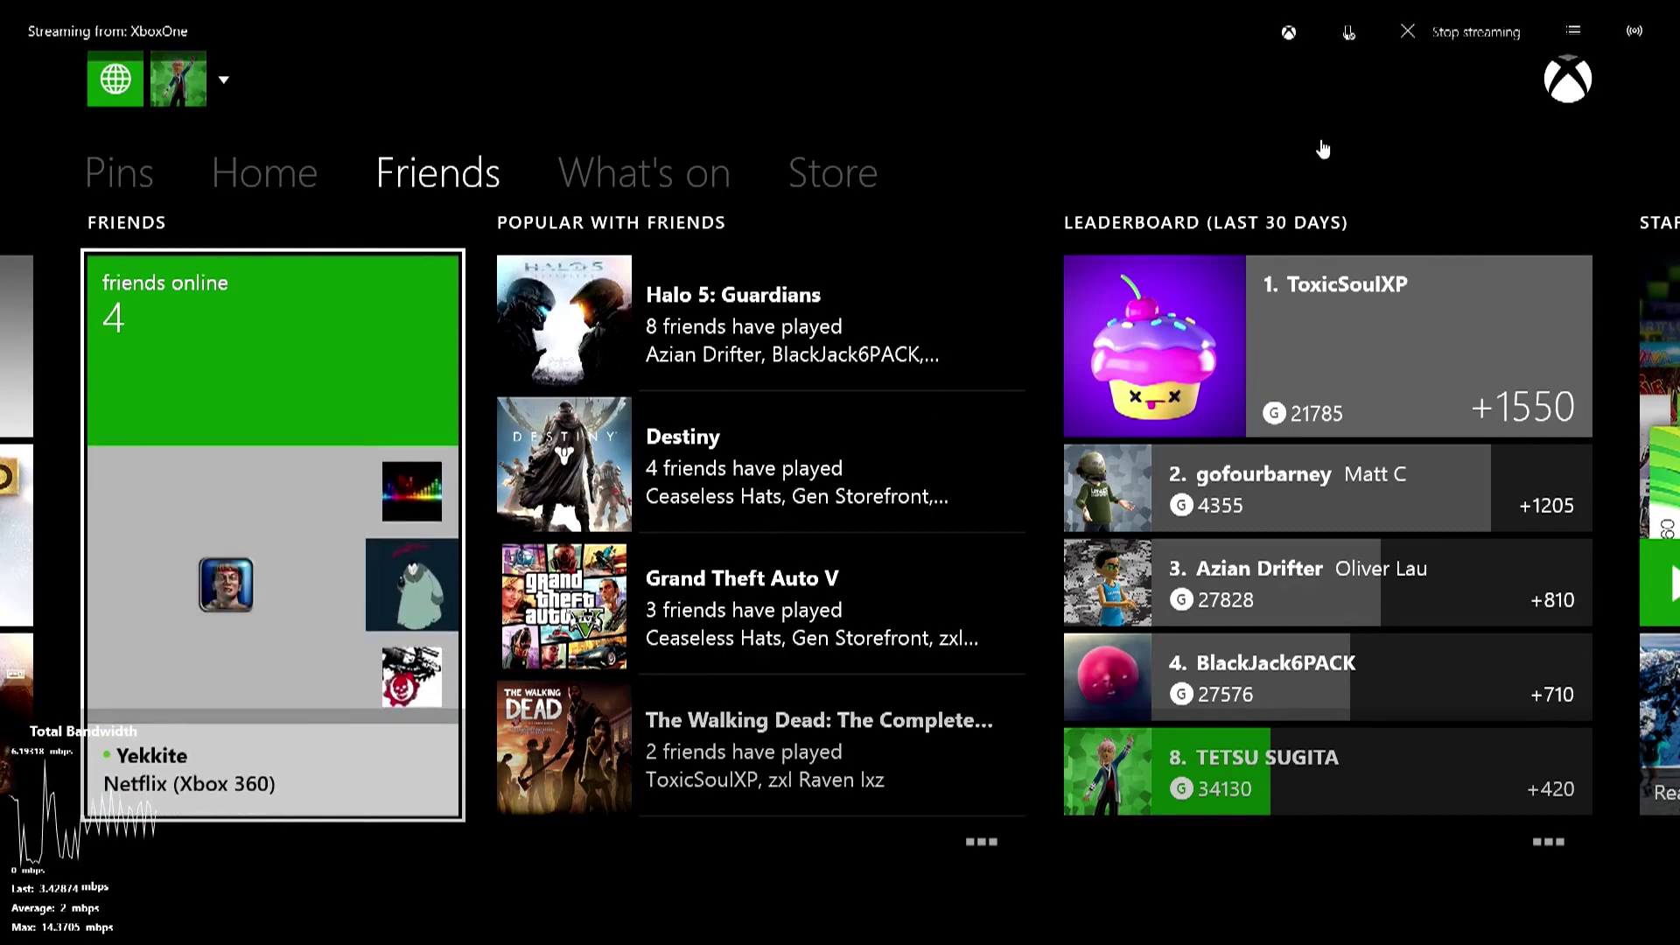
left_click(1463, 32)
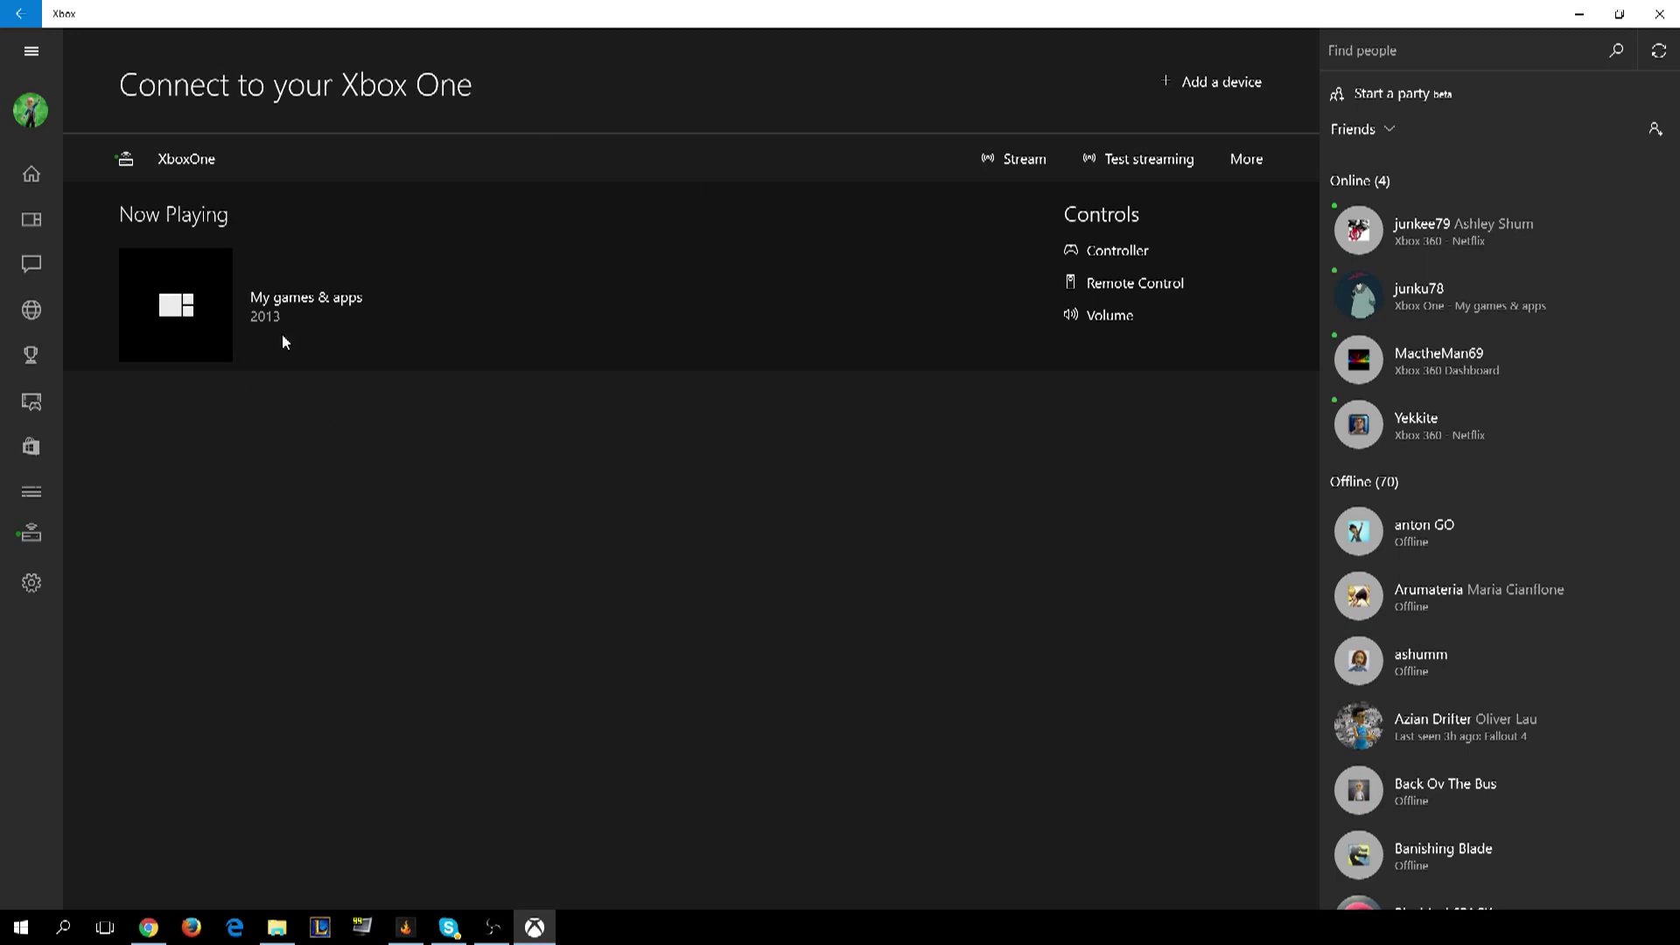
Browse the home feed, My games, Messages, Activity alerts and Achievements pages.
left_click(32, 173)
scroll(854, 511, "down", 15)
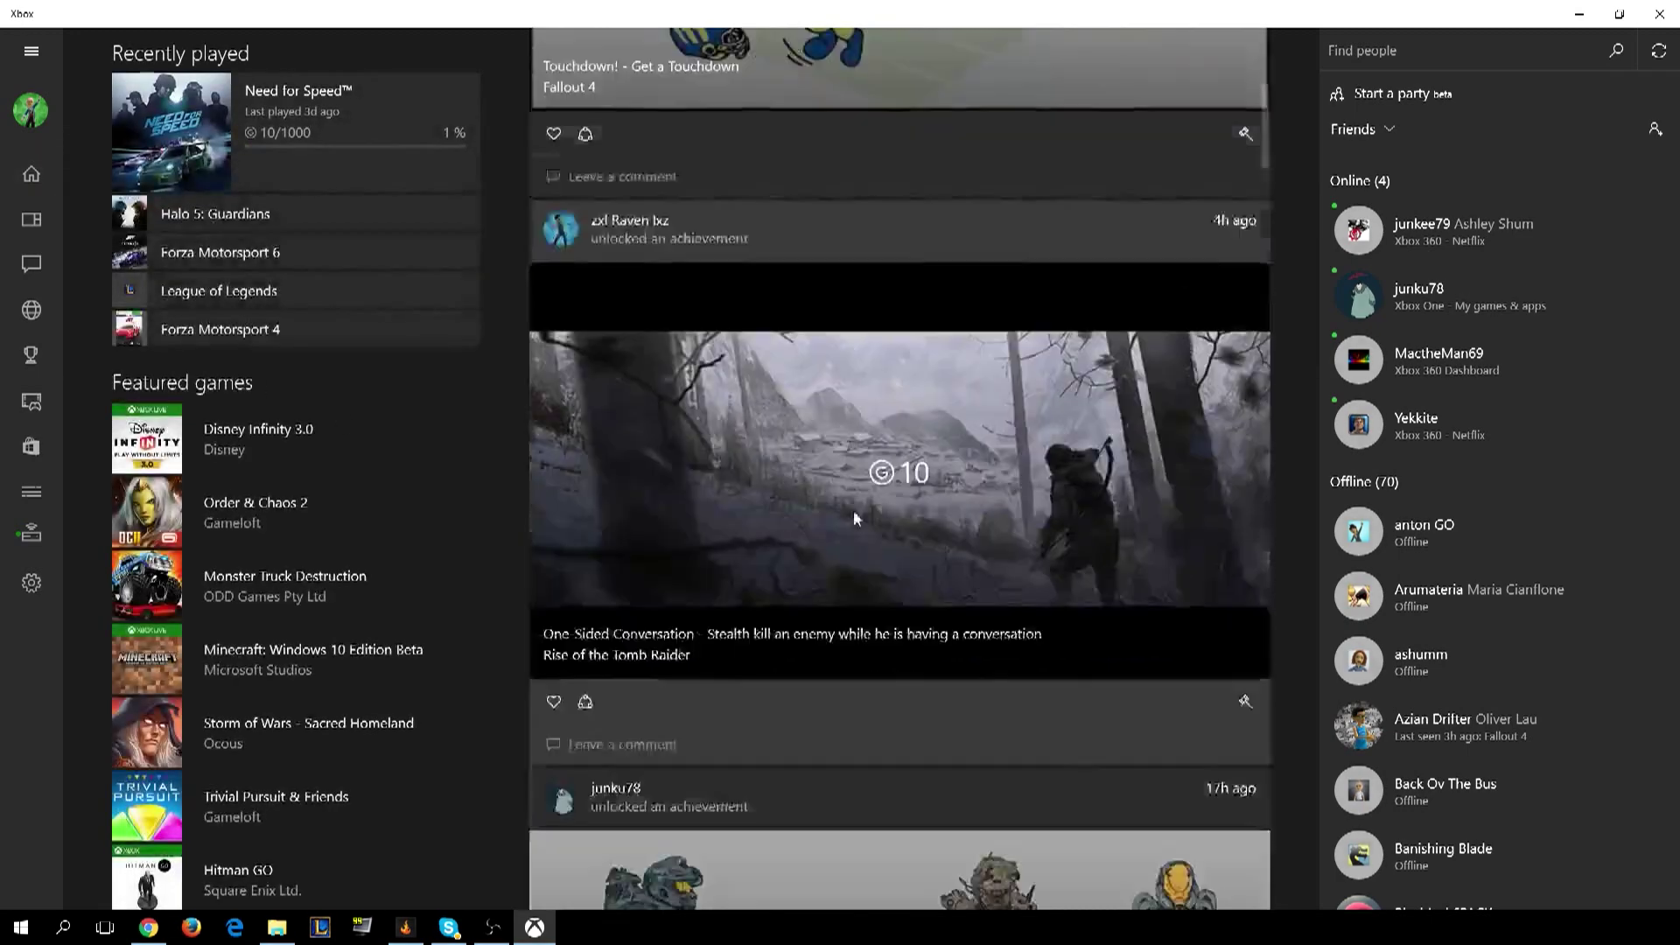
scroll(389, 478, "down", 2)
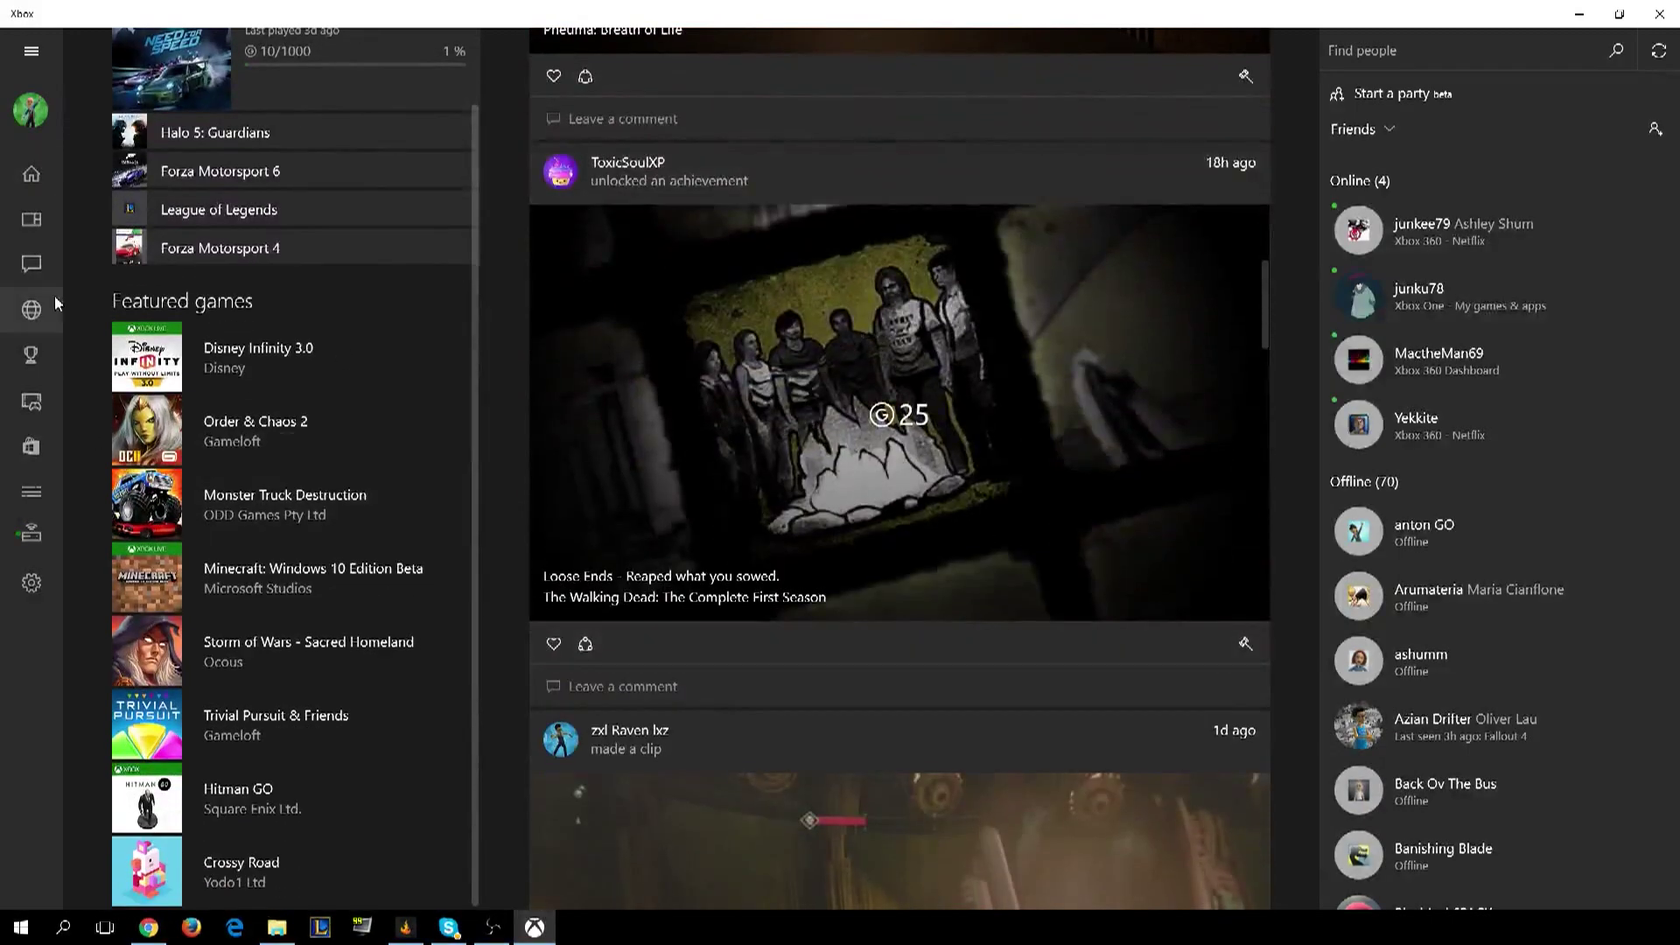
left_click(31, 221)
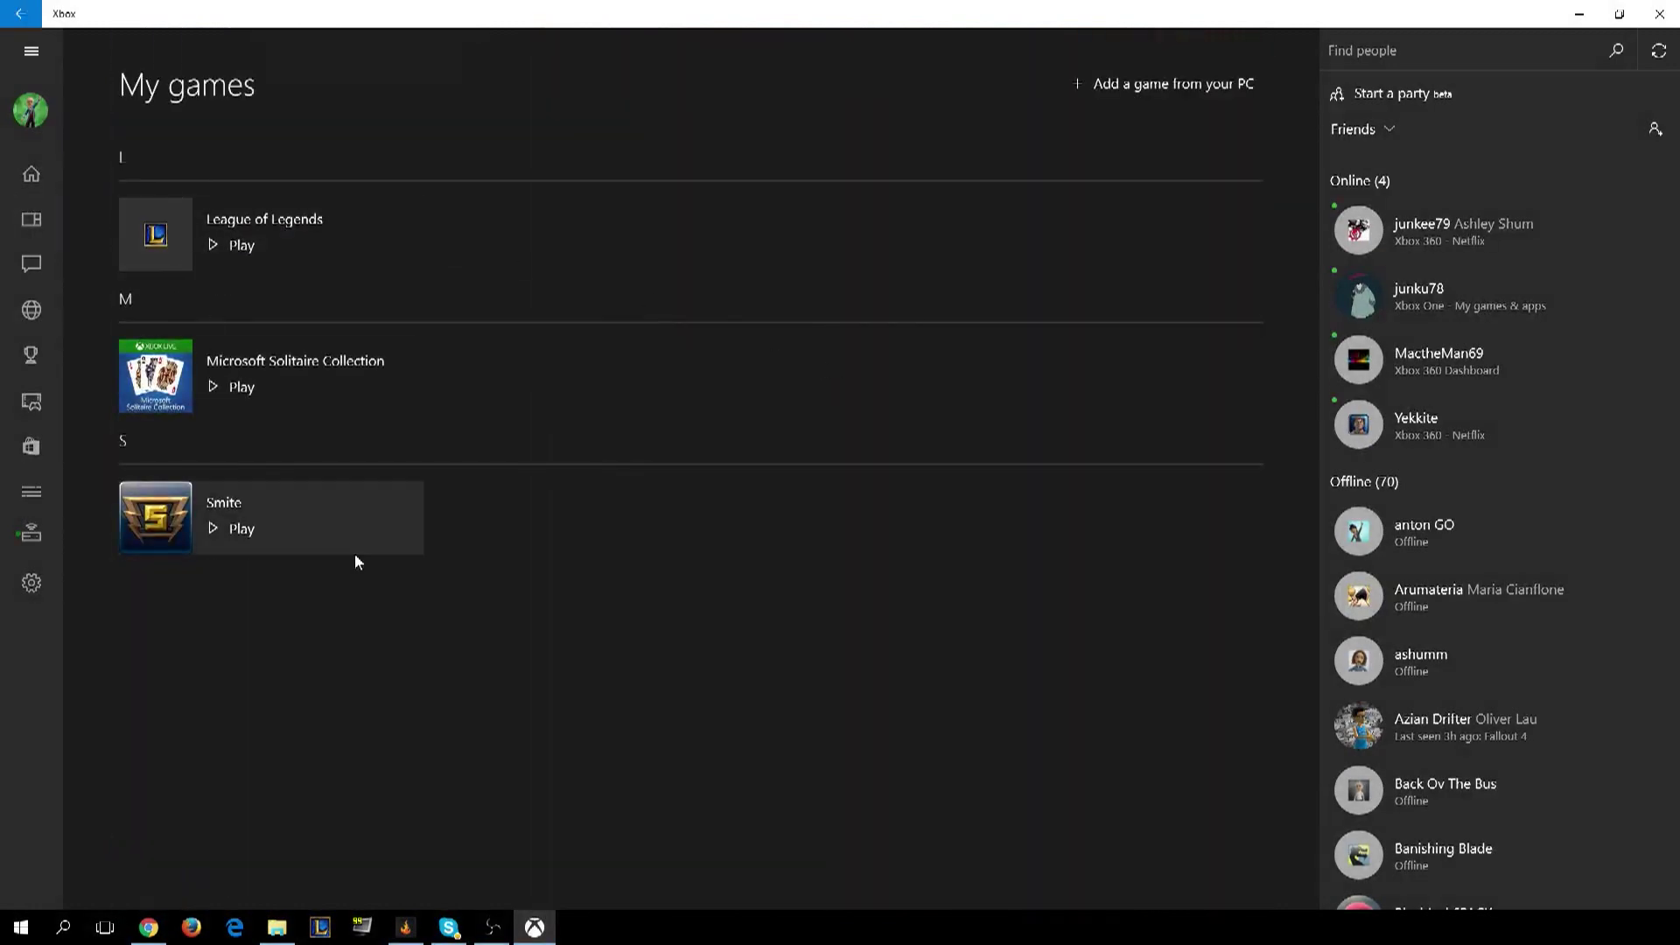
left_click(32, 309)
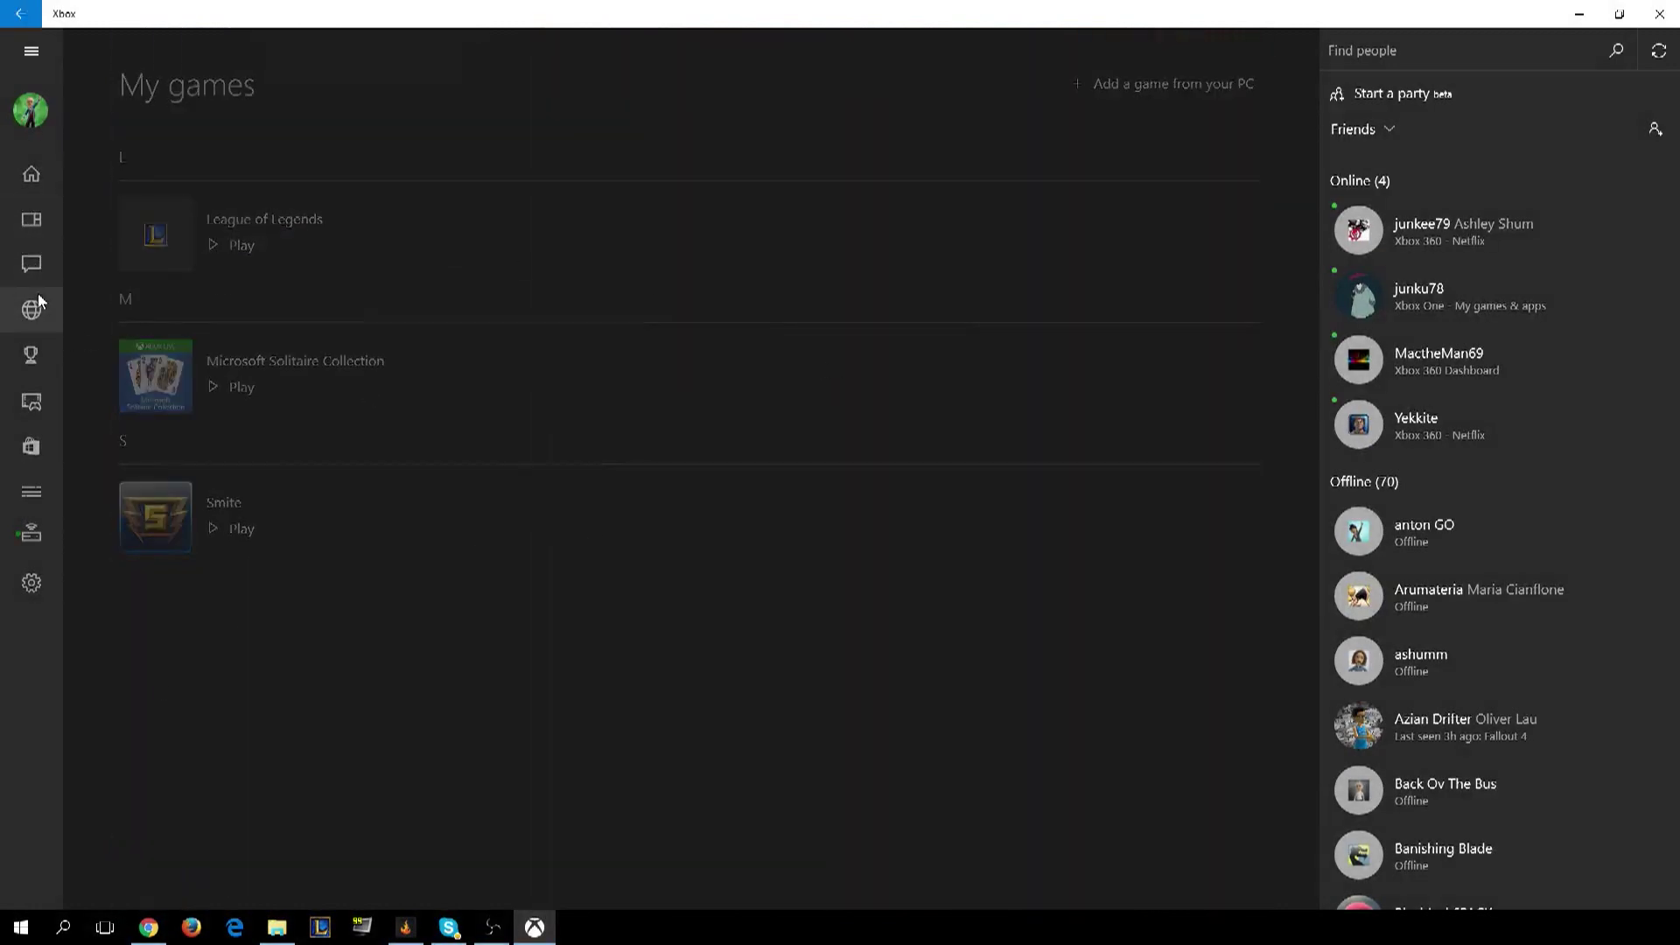
left_click(38, 258)
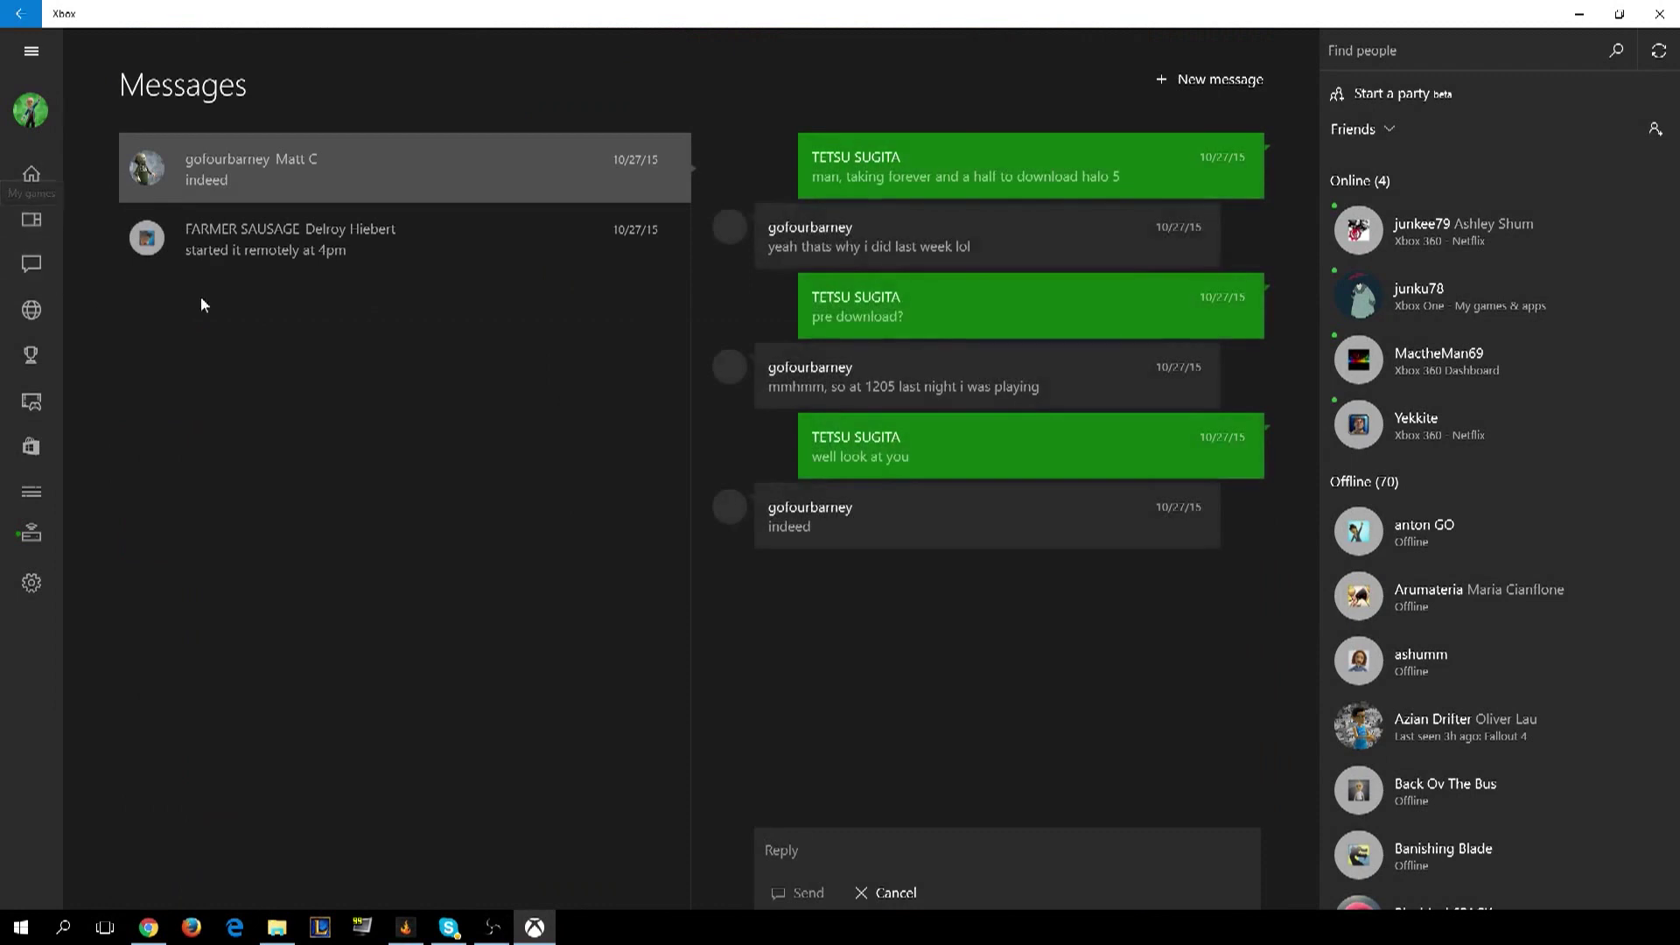
left_click(54, 304)
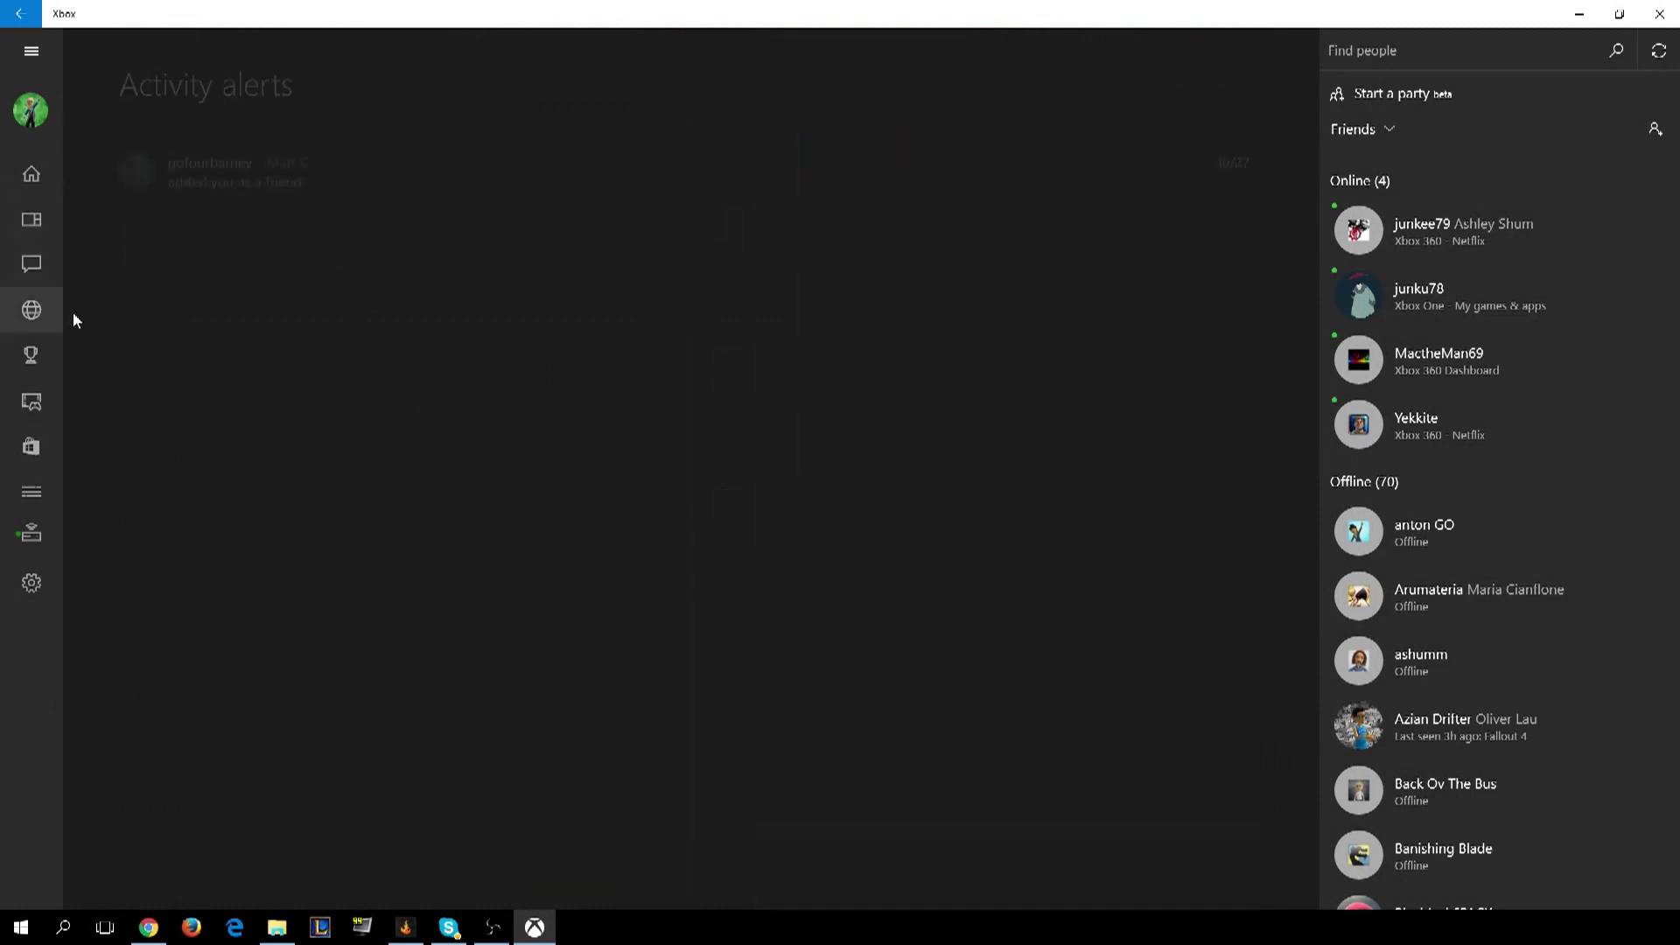
left_click(29, 266)
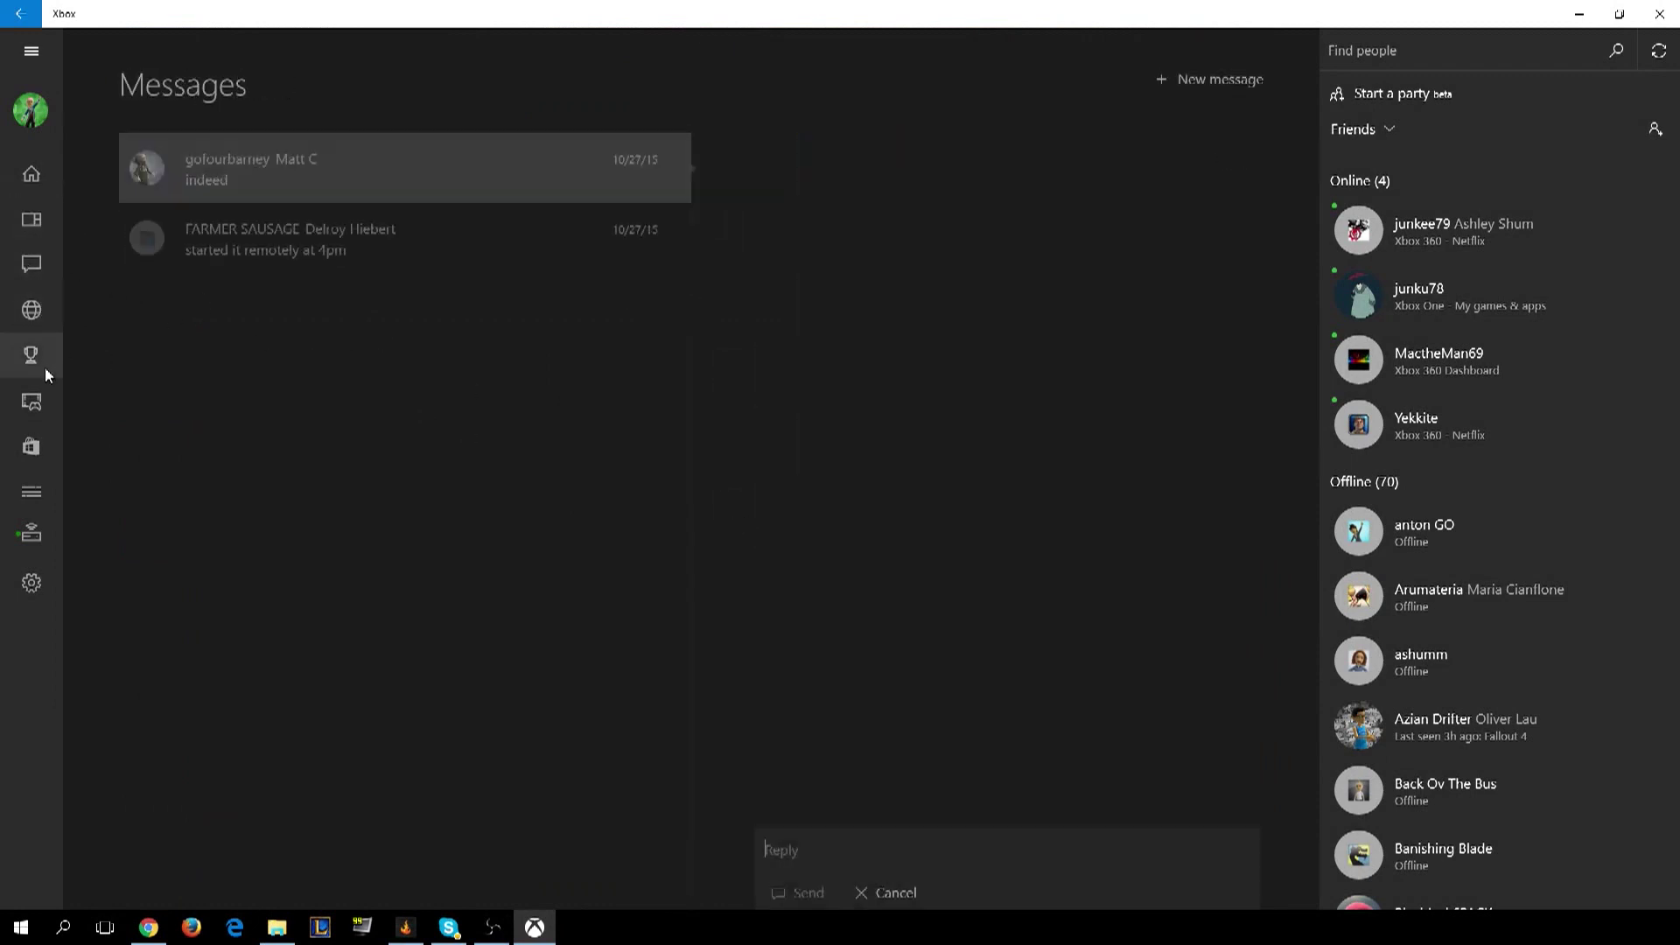
left_click(26, 359)
Visit Game DVR, open and close the Store, then view the OneGuide TV listings.
left_click(32, 401)
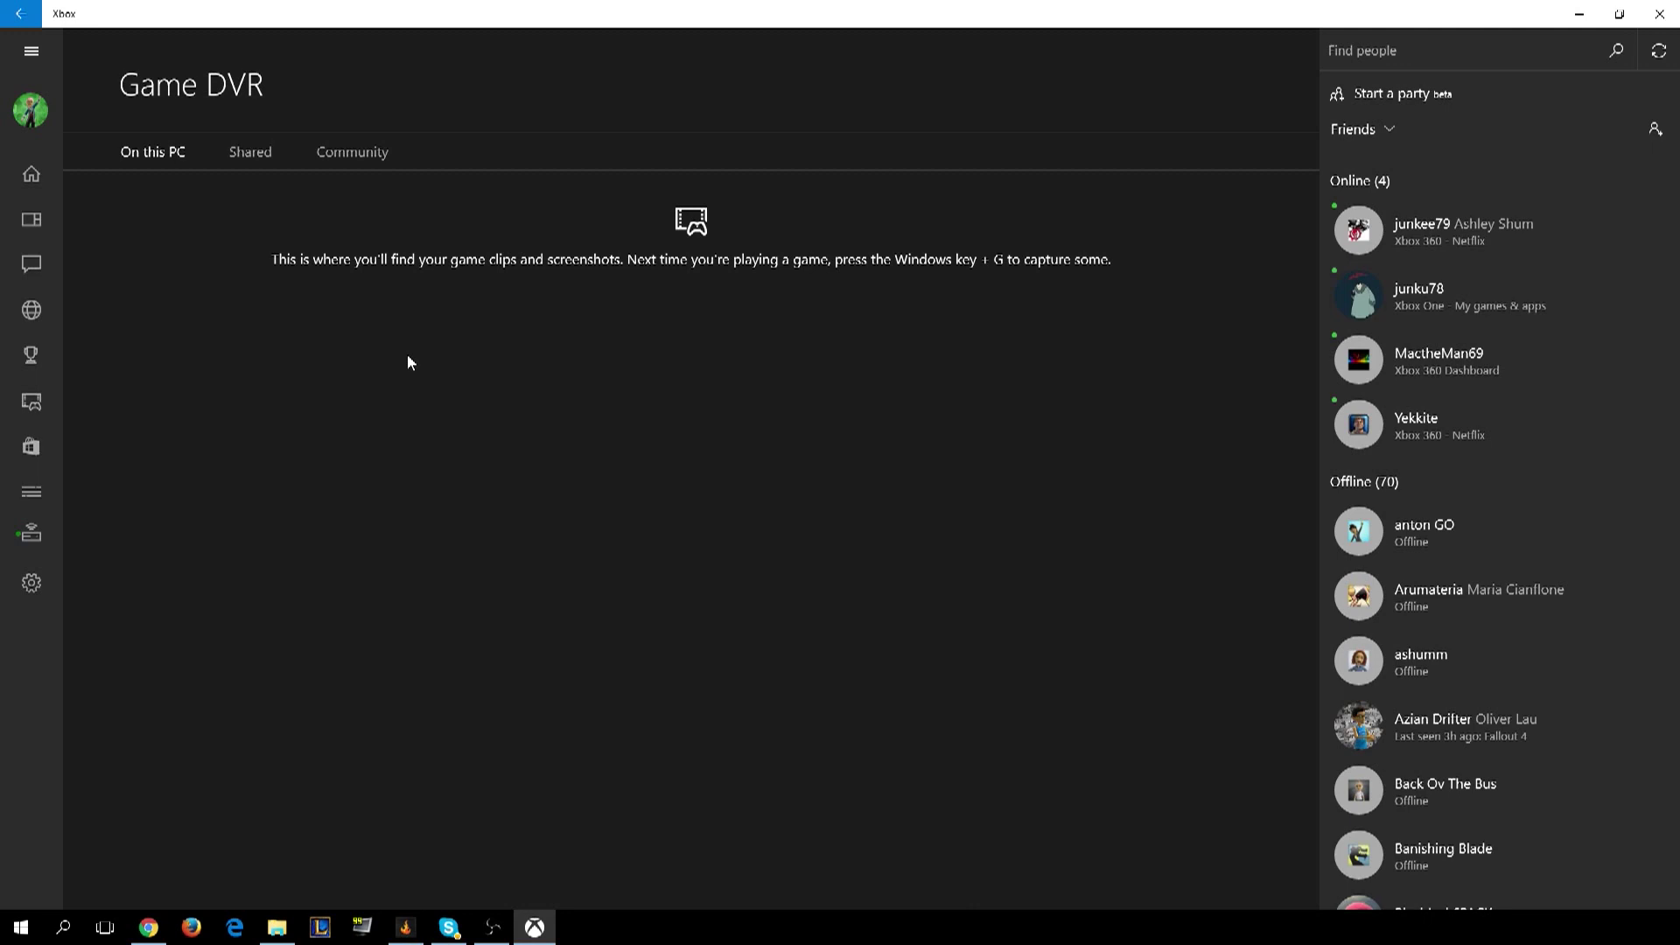
left_click(35, 456)
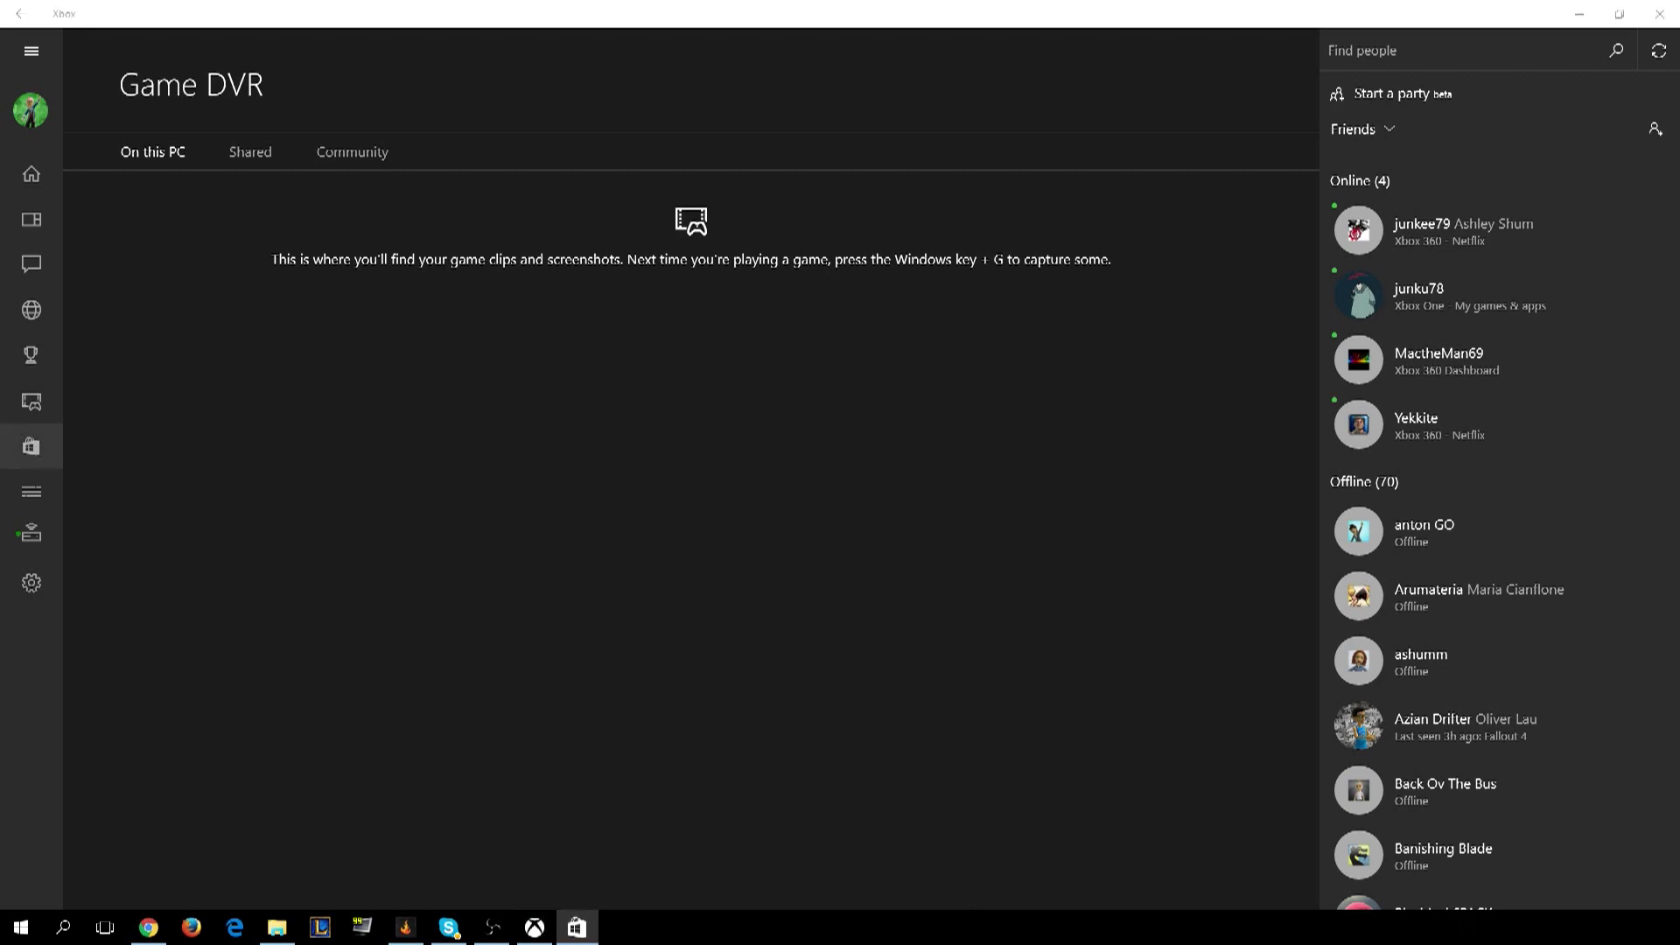
scroll(980, 403, "down", 15)
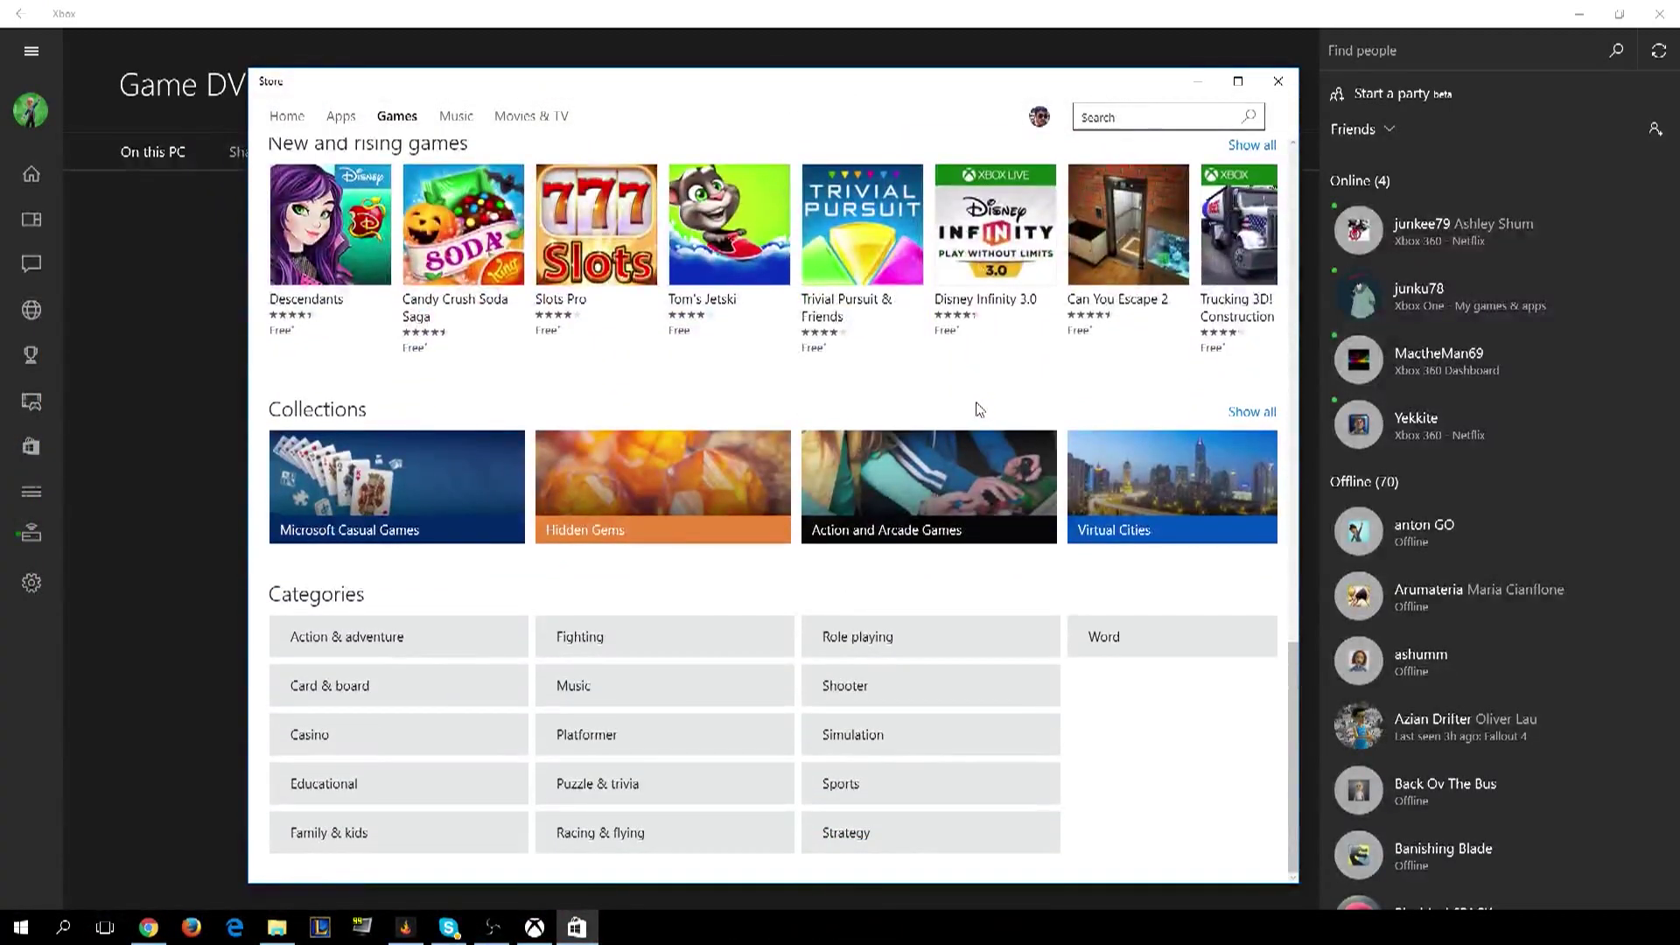
left_click(1279, 82)
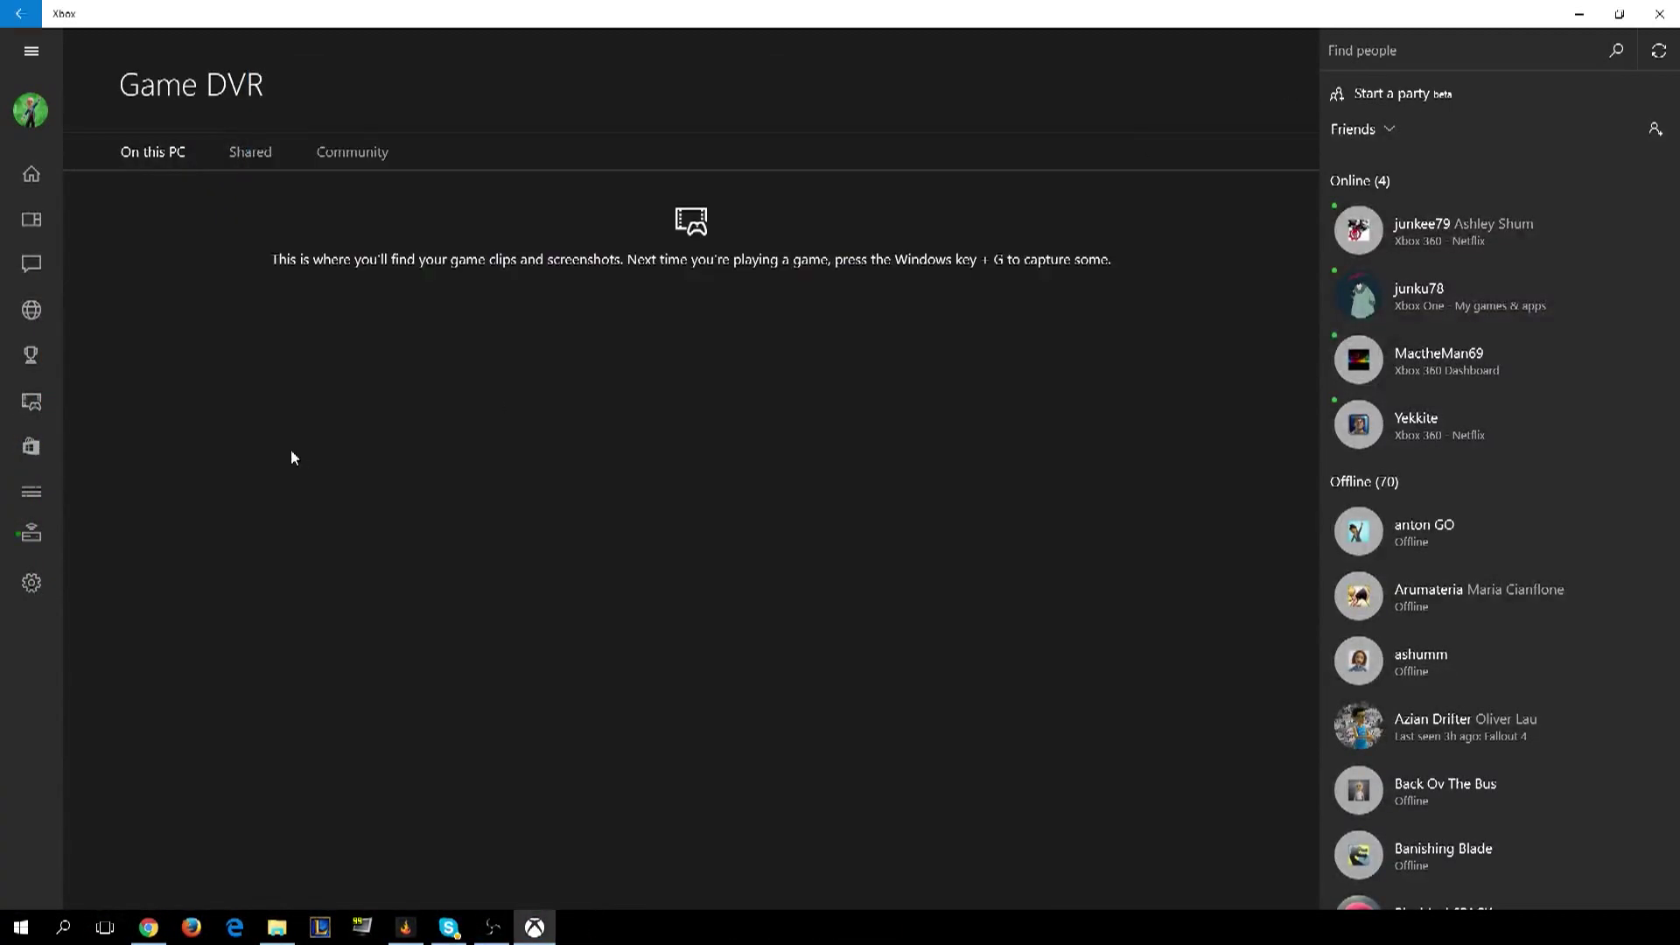
left_click(27, 488)
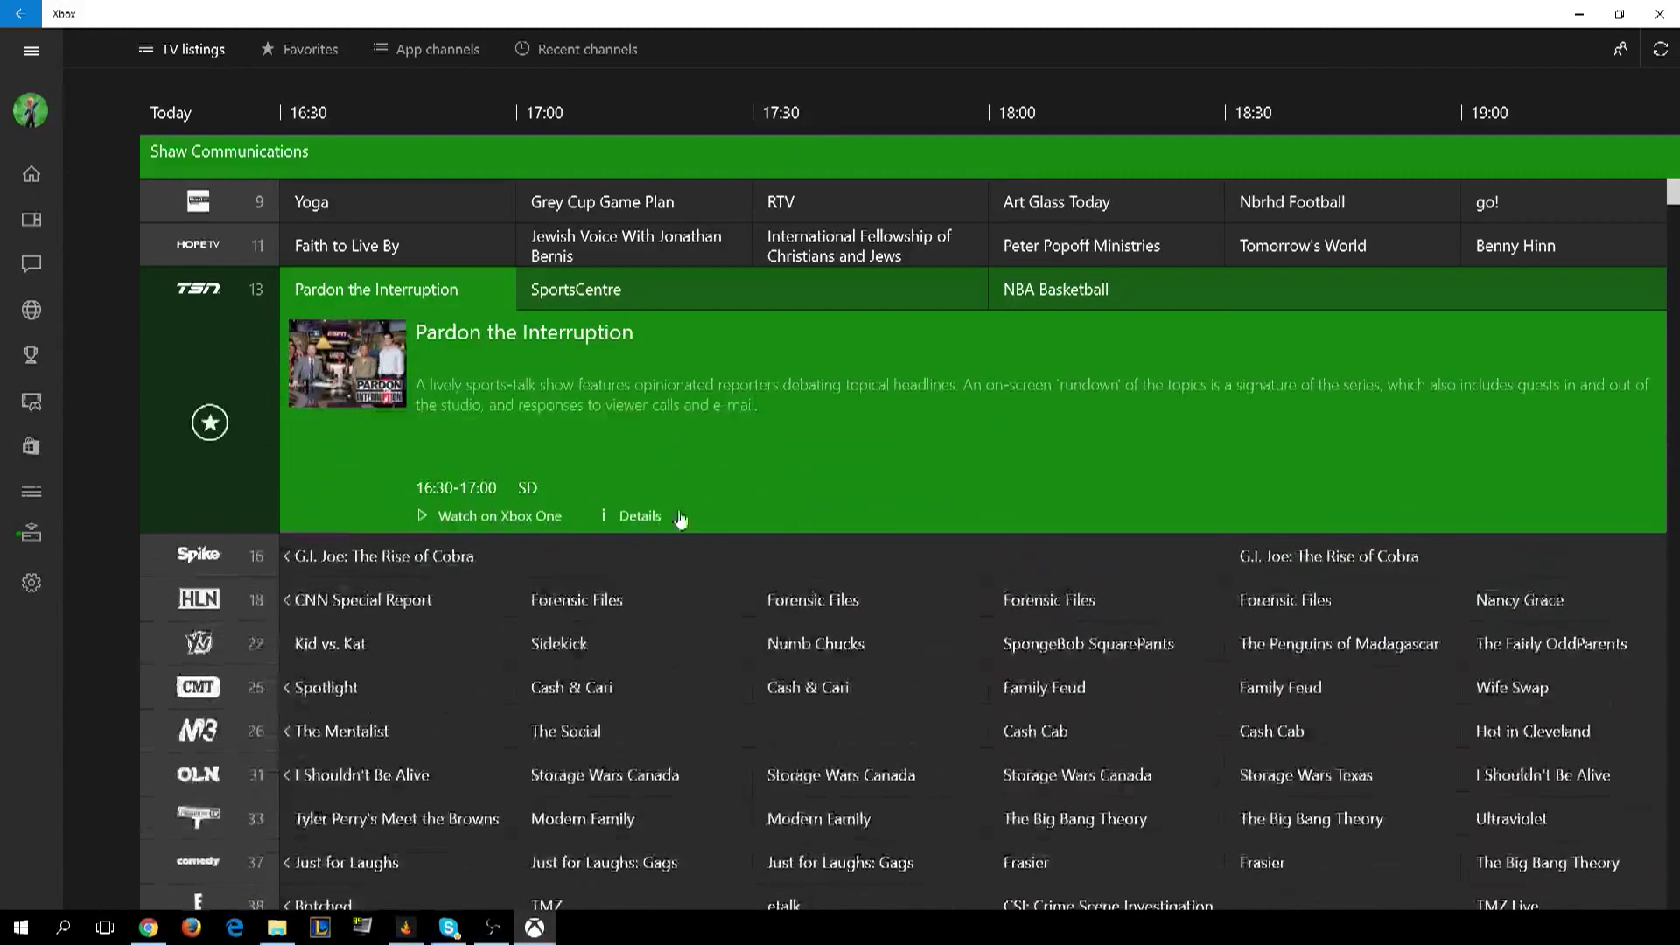
scroll(611, 484, "down", 4)
Check the Very high Xbox One streaming quality and Game DVR recording settings, then return Home.
left_click(32, 582)
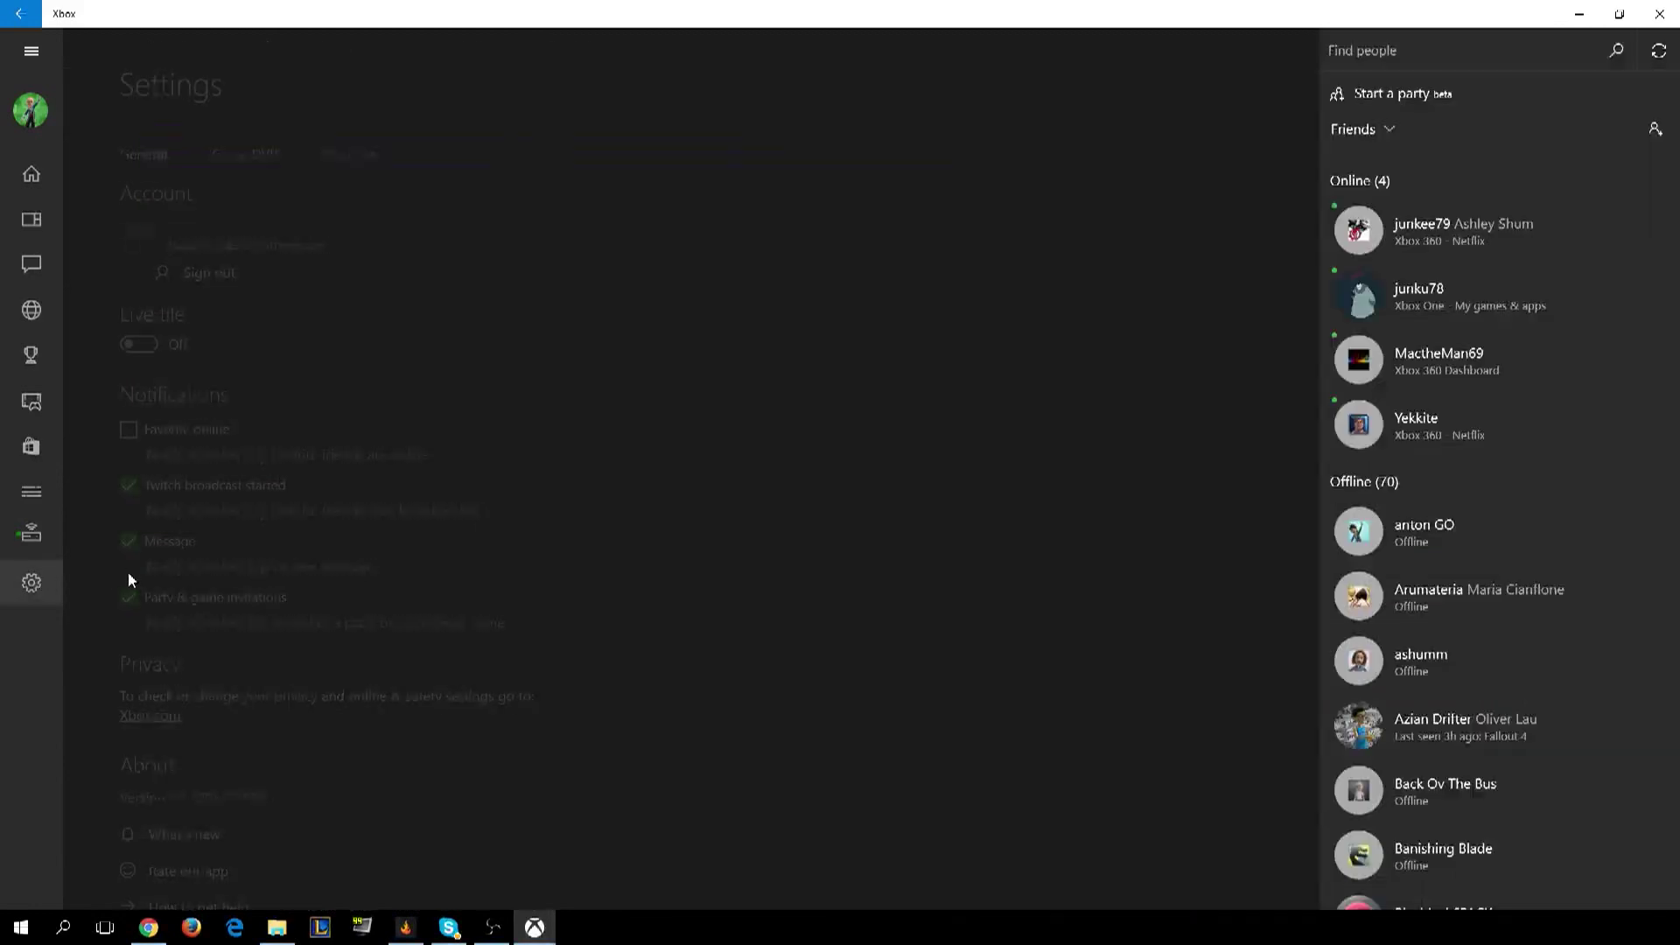
scroll(528, 558, "down", 1)
scroll(534, 604, "up", 1)
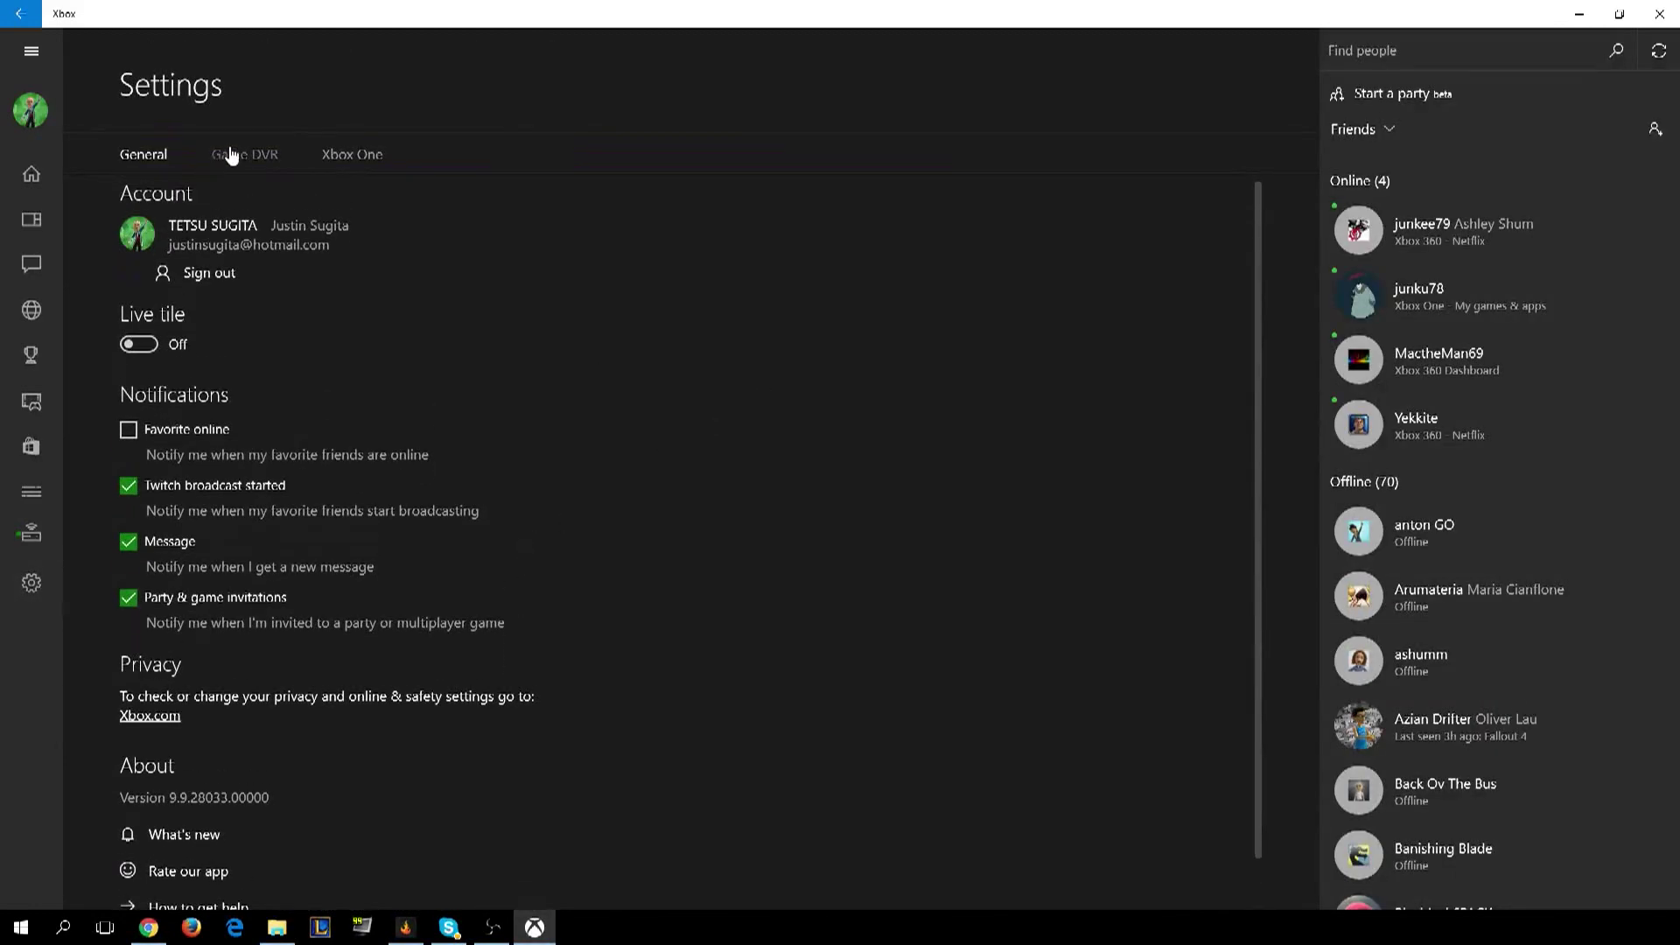
left_click(245, 154)
left_click(342, 158)
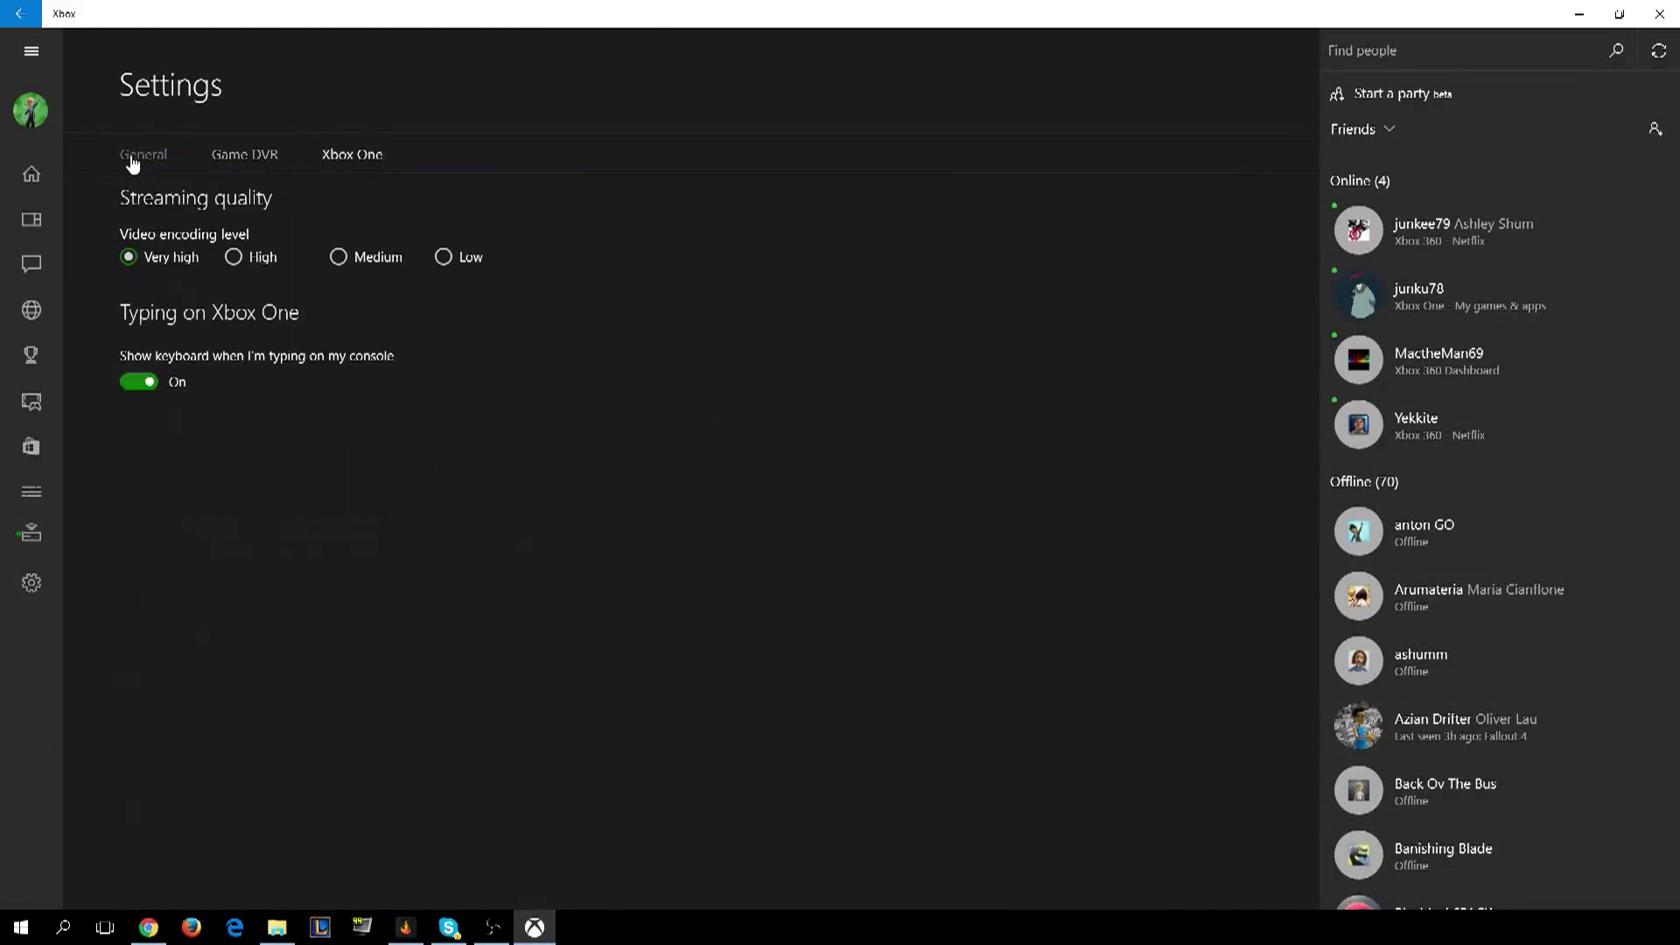
left_click(244, 155)
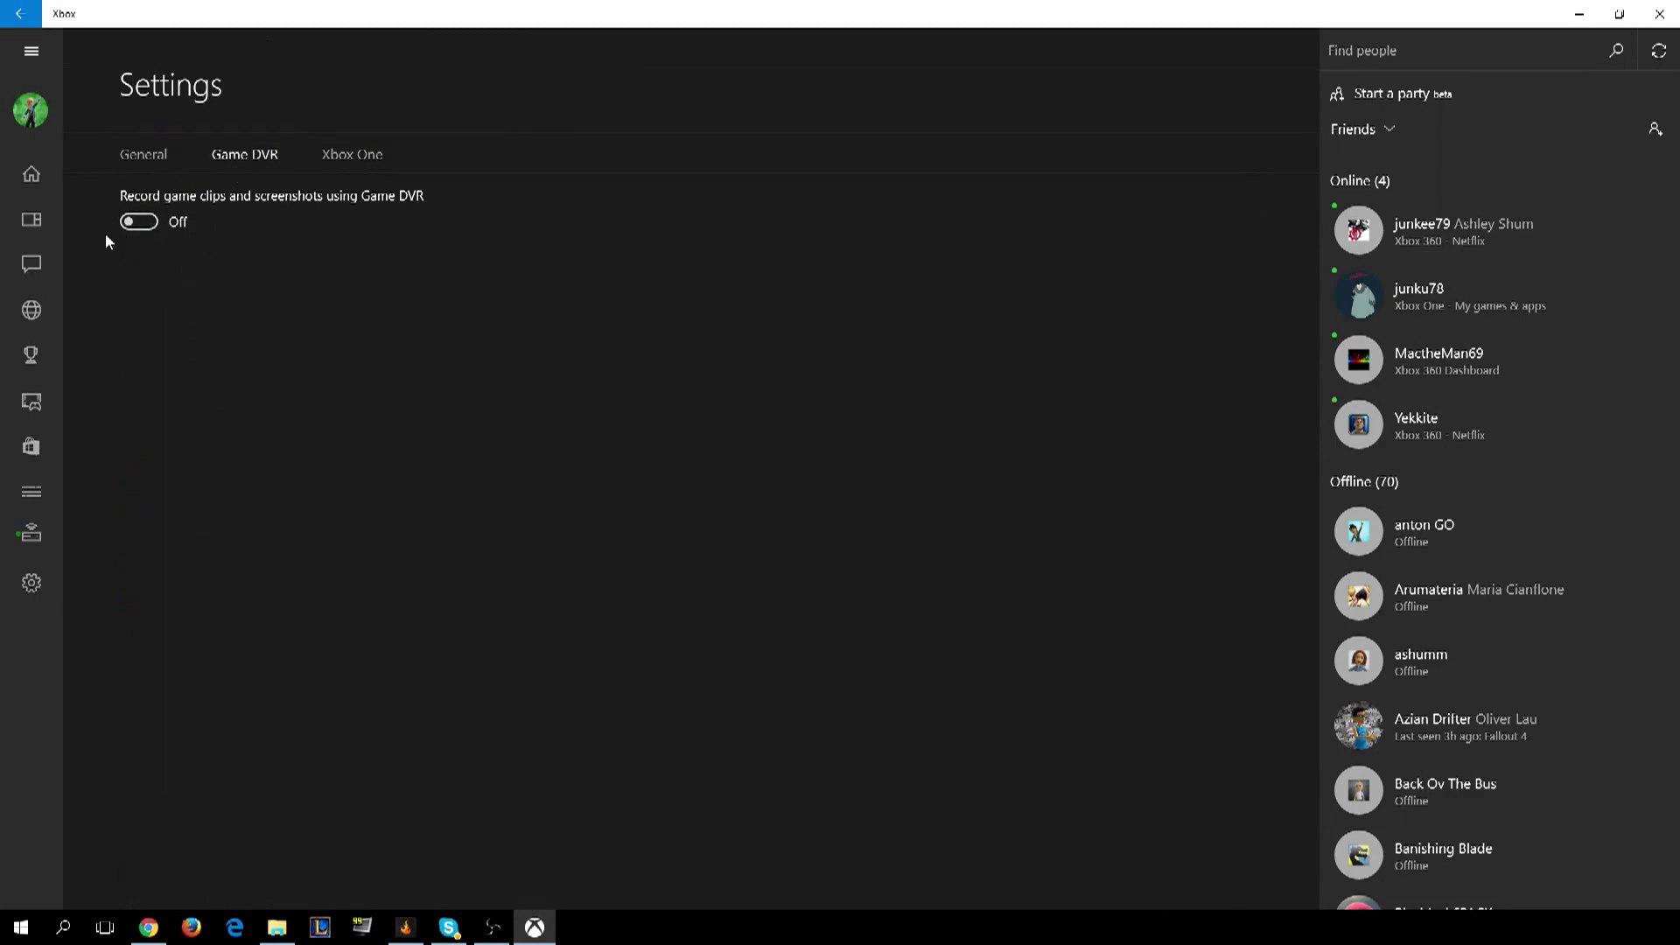
left_click(33, 182)
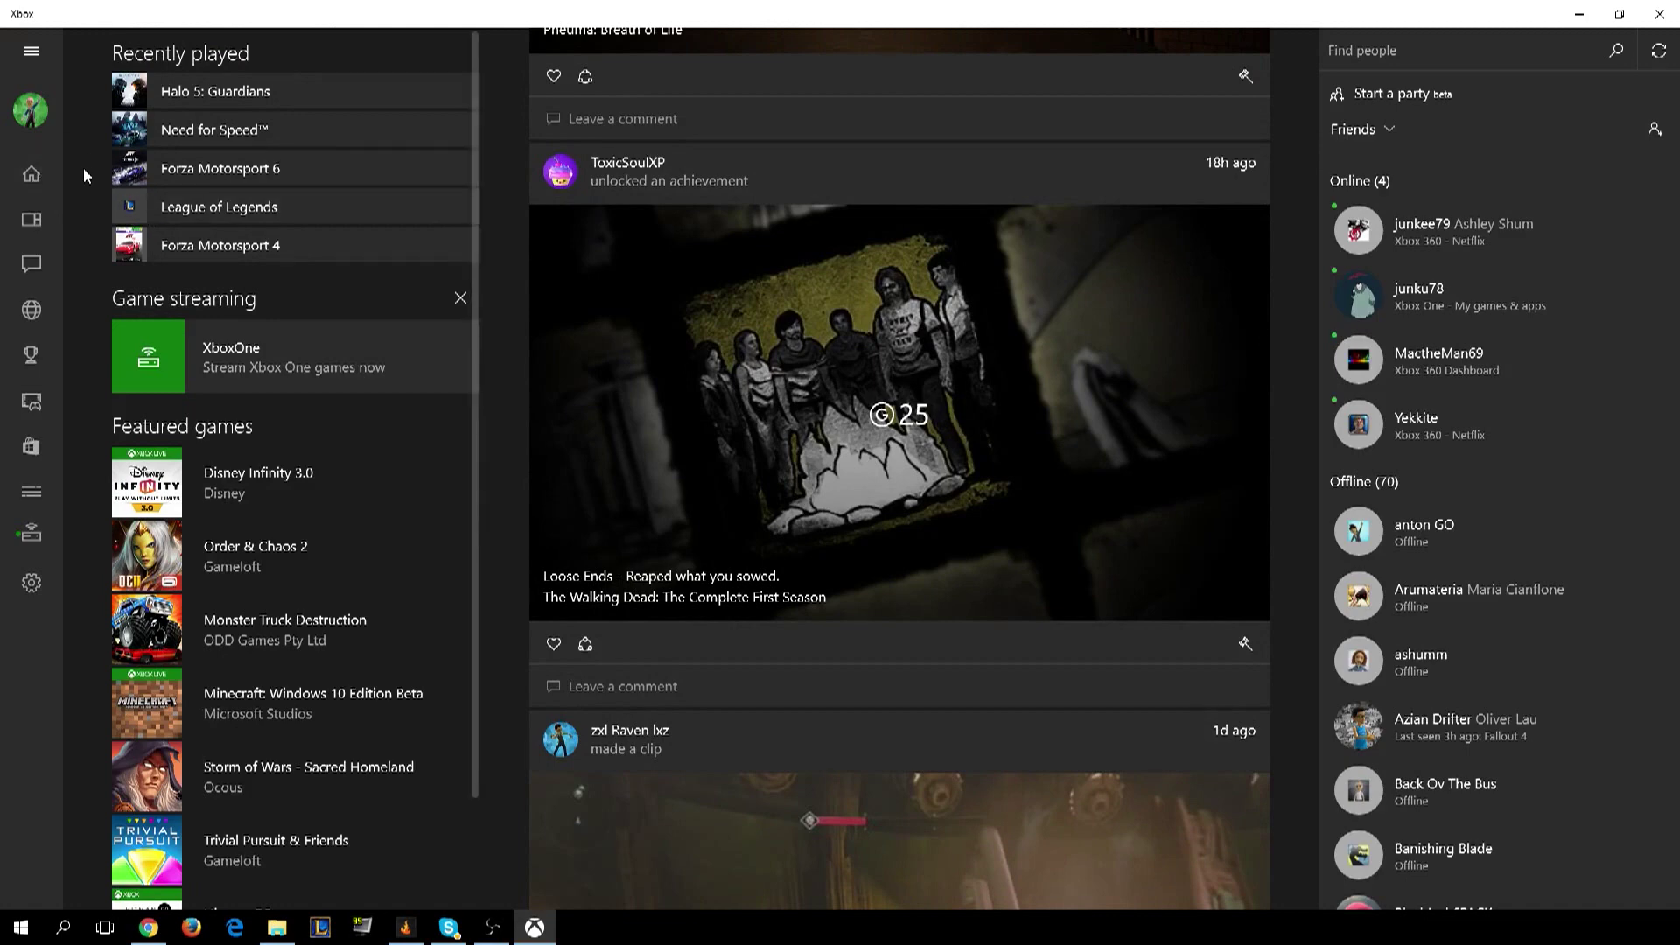
Turn off the XboxOne console from its Connect page's More options.
left_click(38, 538)
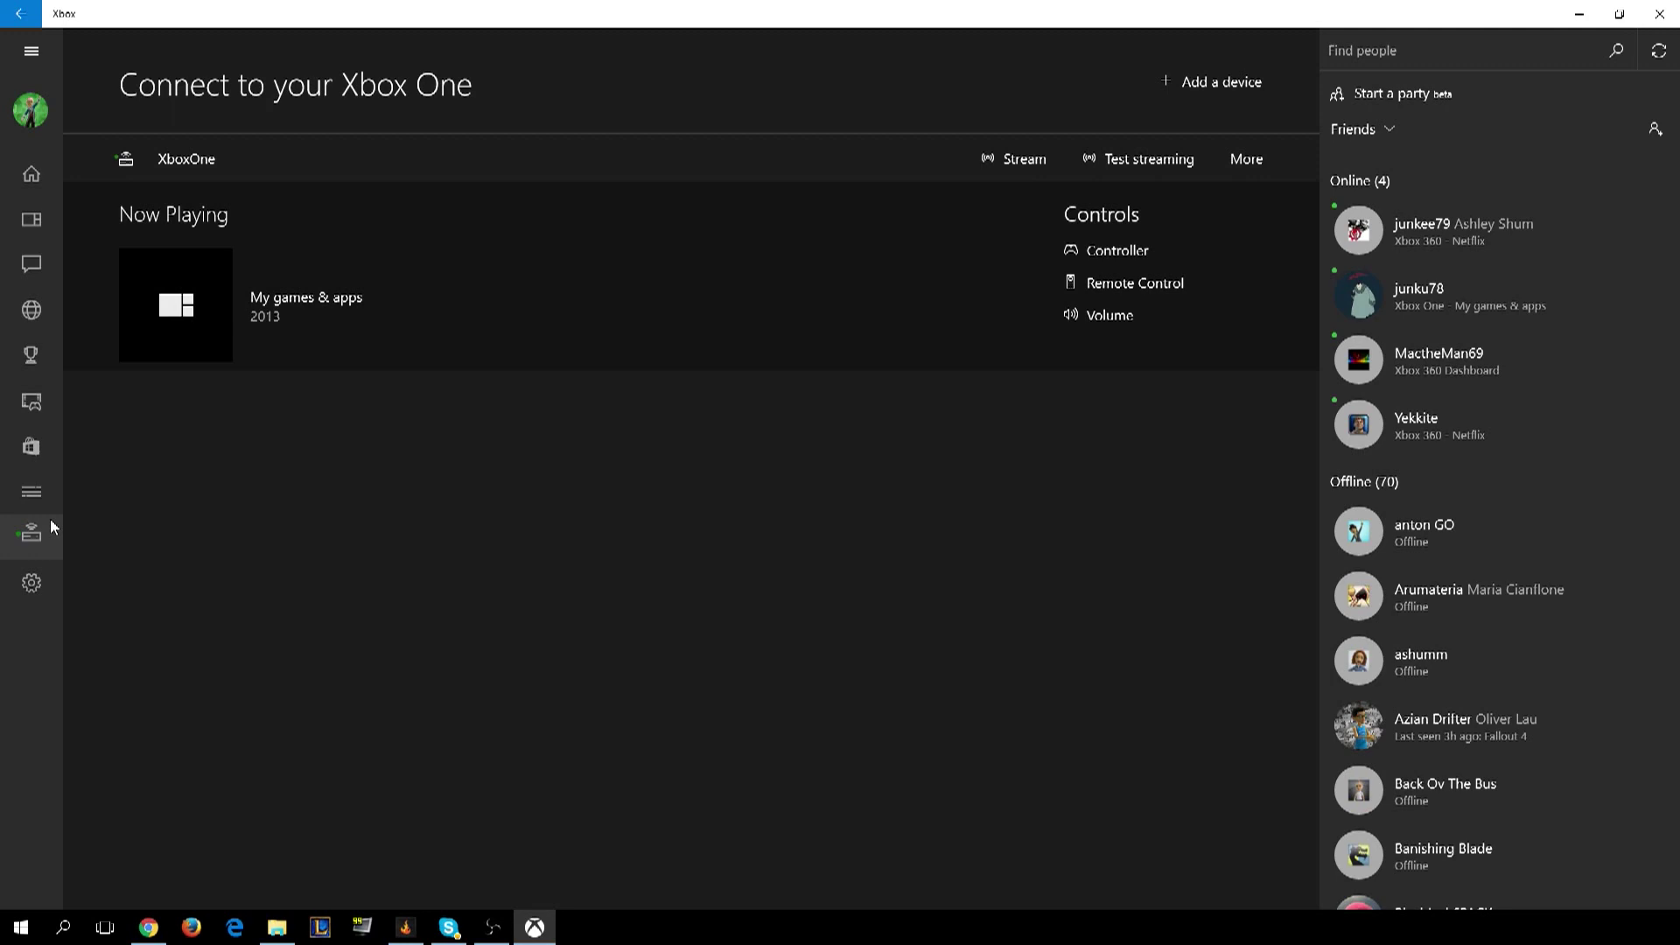
left_click(1249, 166)
left_click(1223, 269)
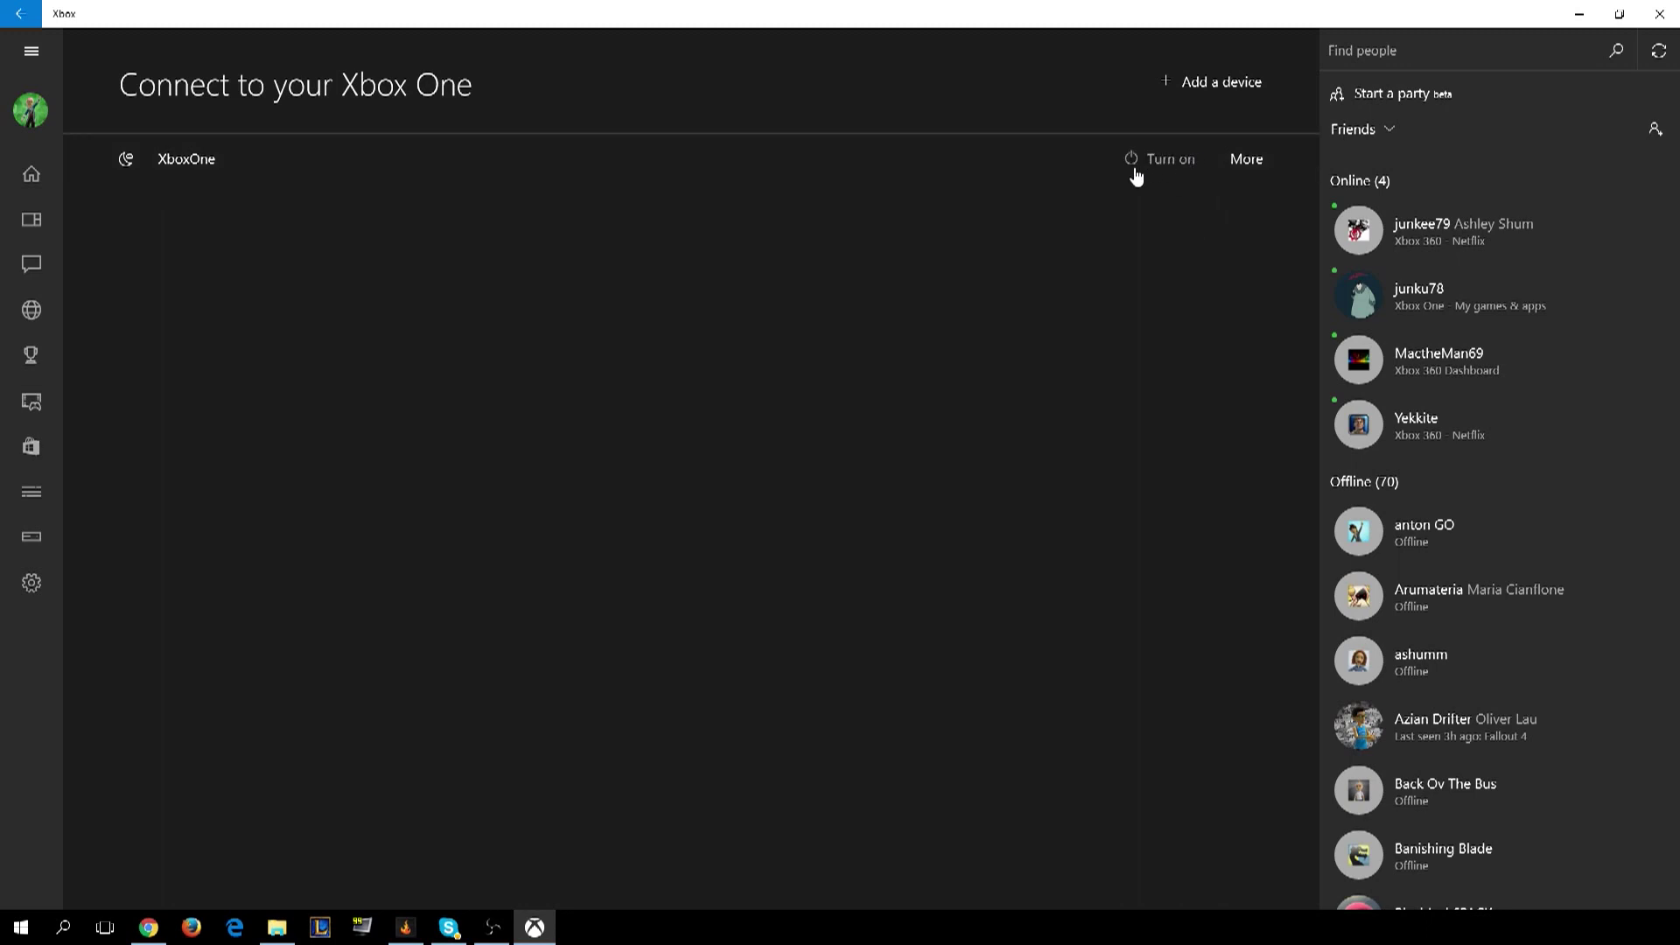
left_click(1249, 160)
left_click(1215, 171)
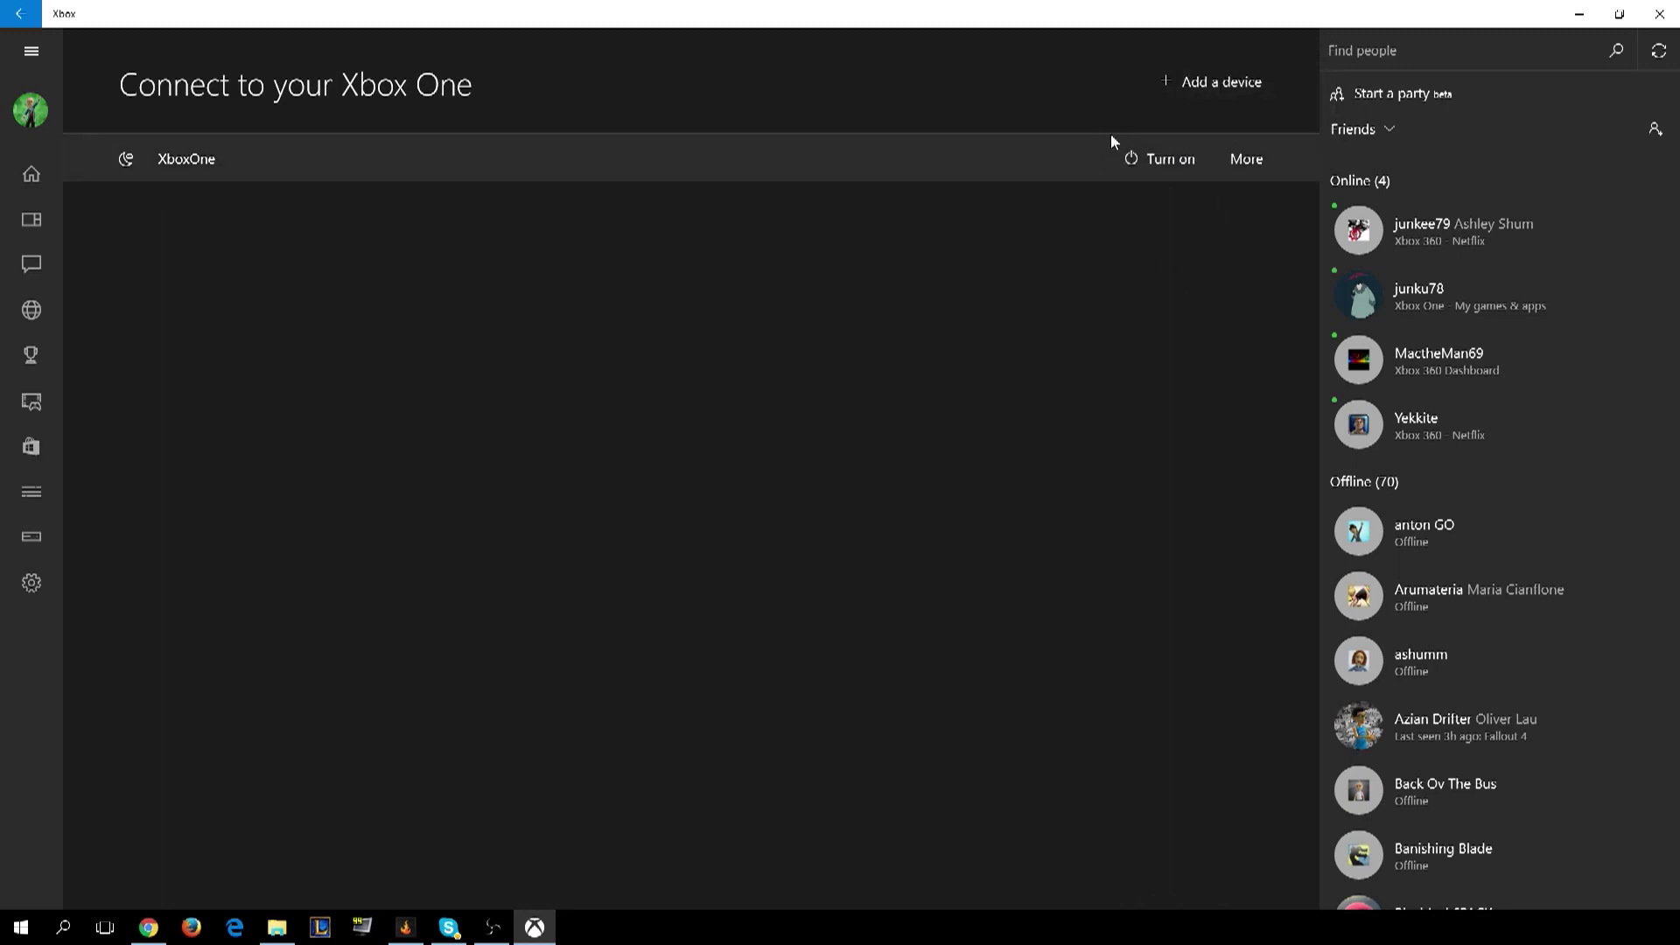